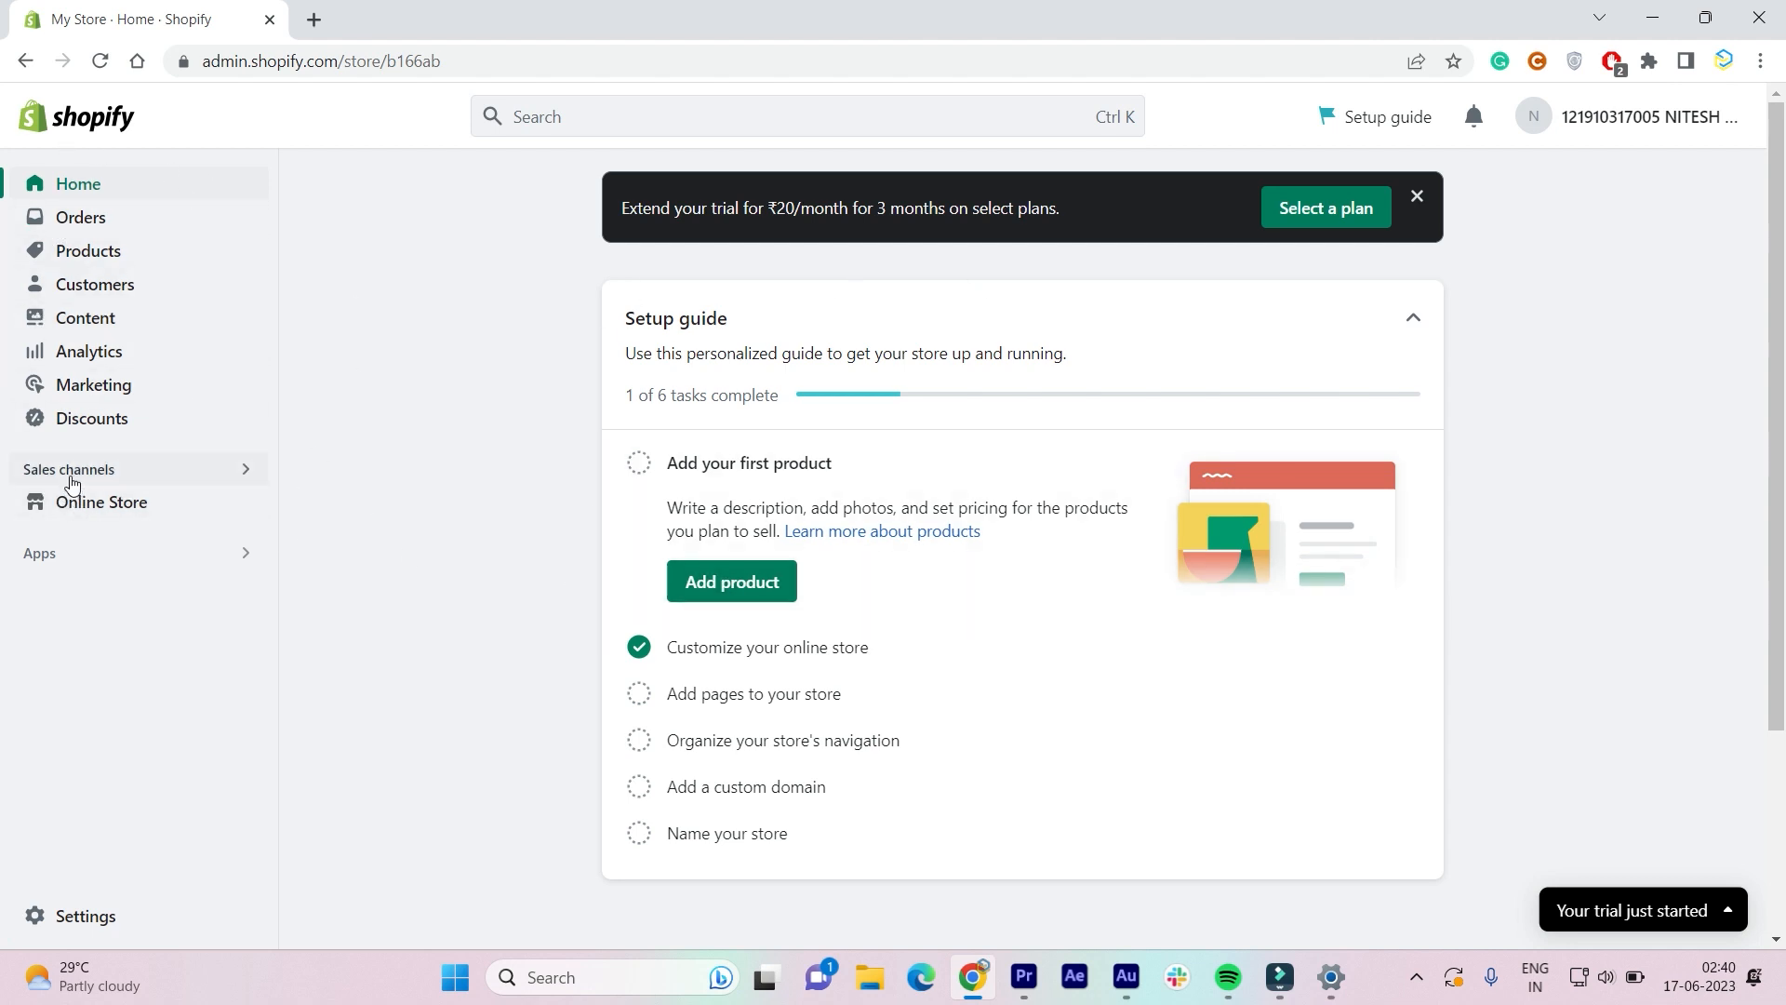
Open the online store's themes and examine the current theme, the theme library and the popular free themes
left_click(84, 512)
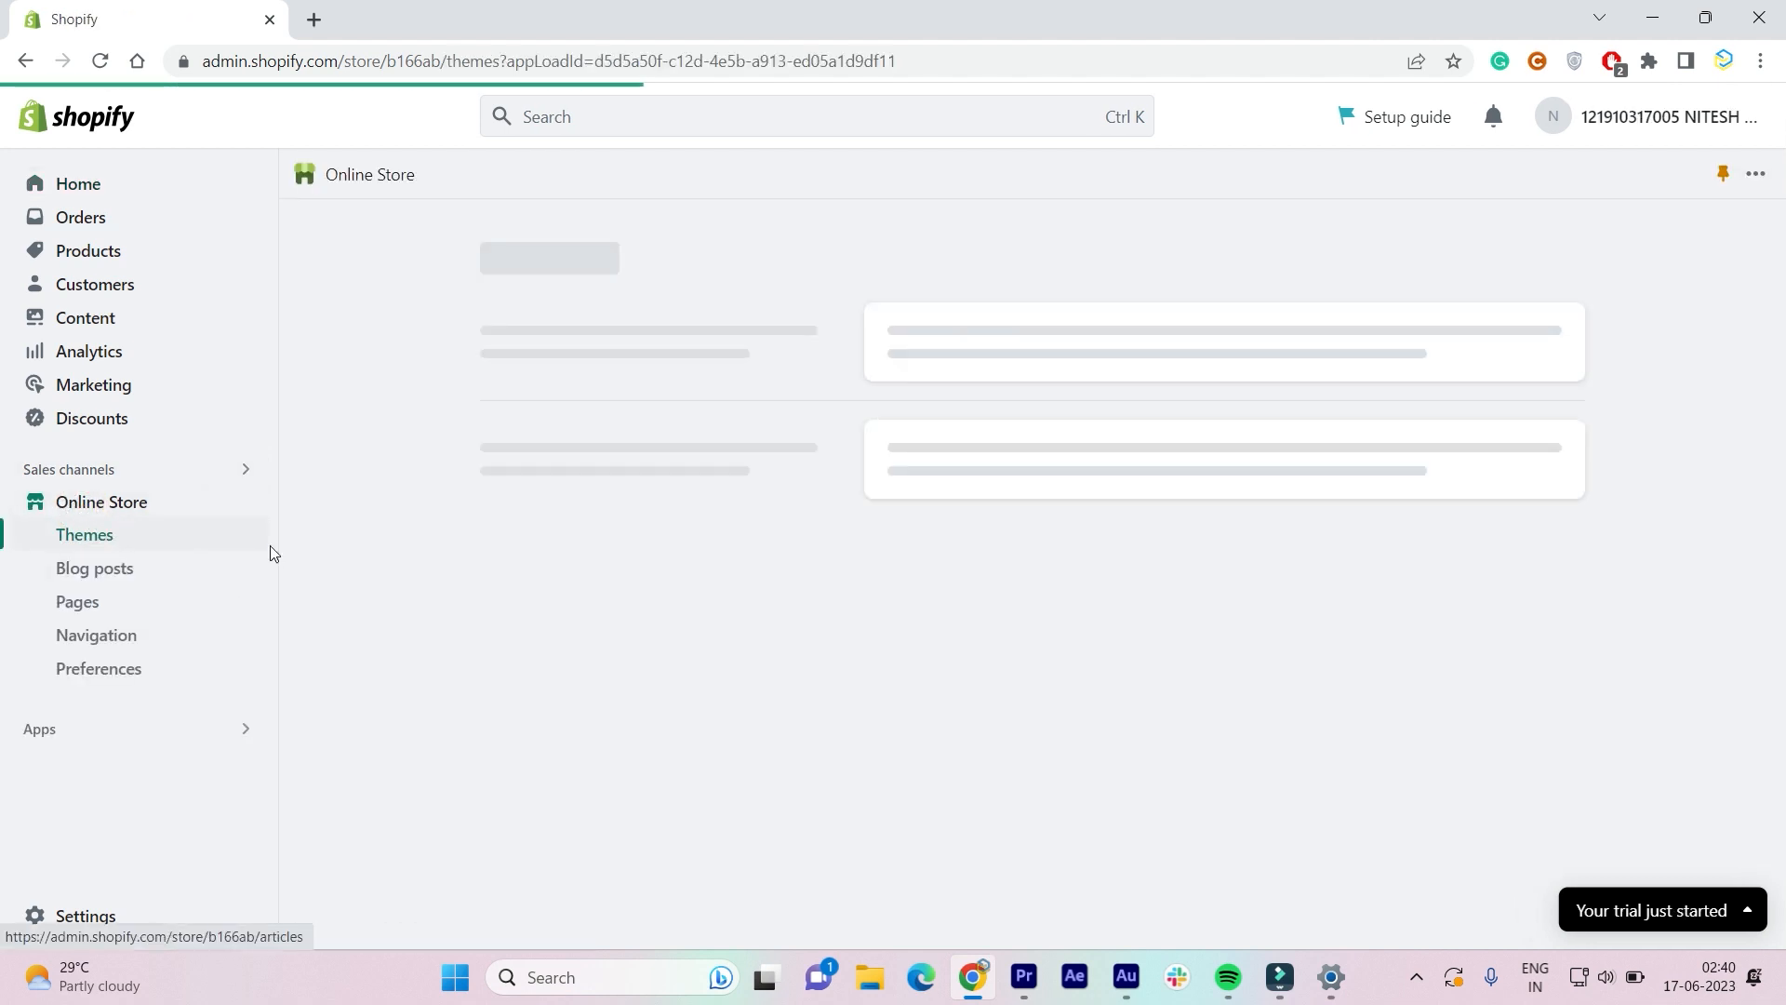
scroll(227, 558, "down", 2)
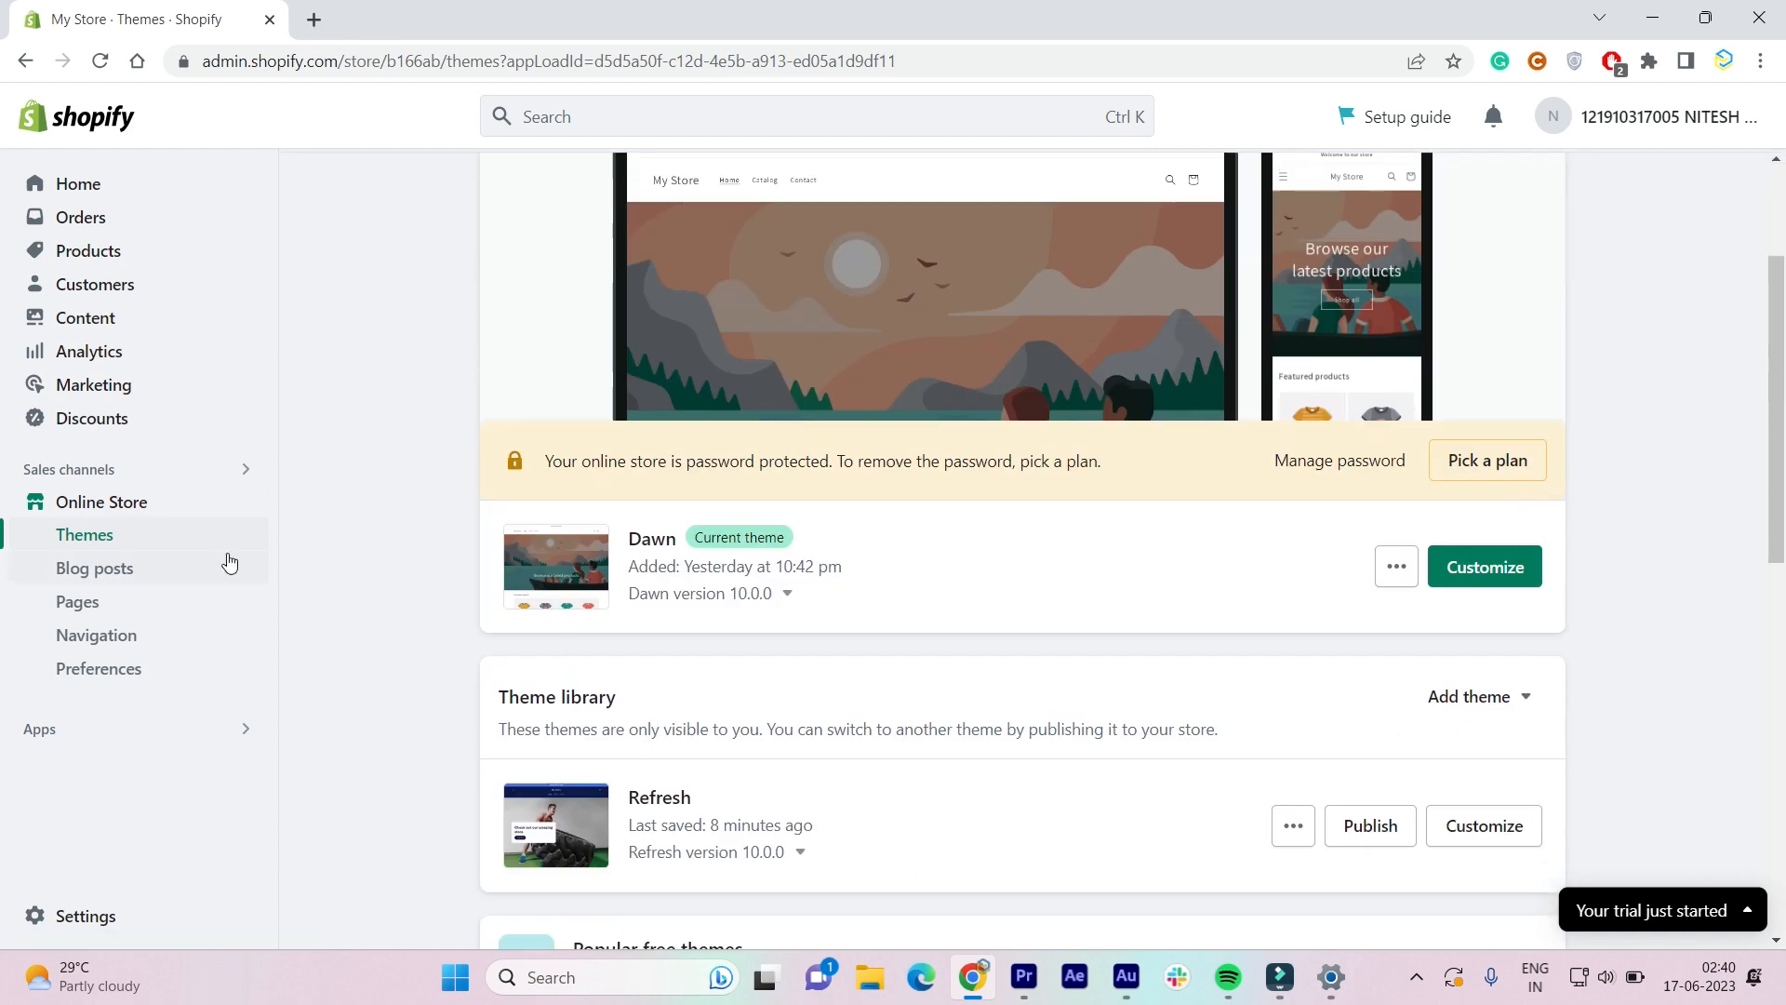
scroll(891, 614, "down", 4)
scroll(785, 591, "up", 1)
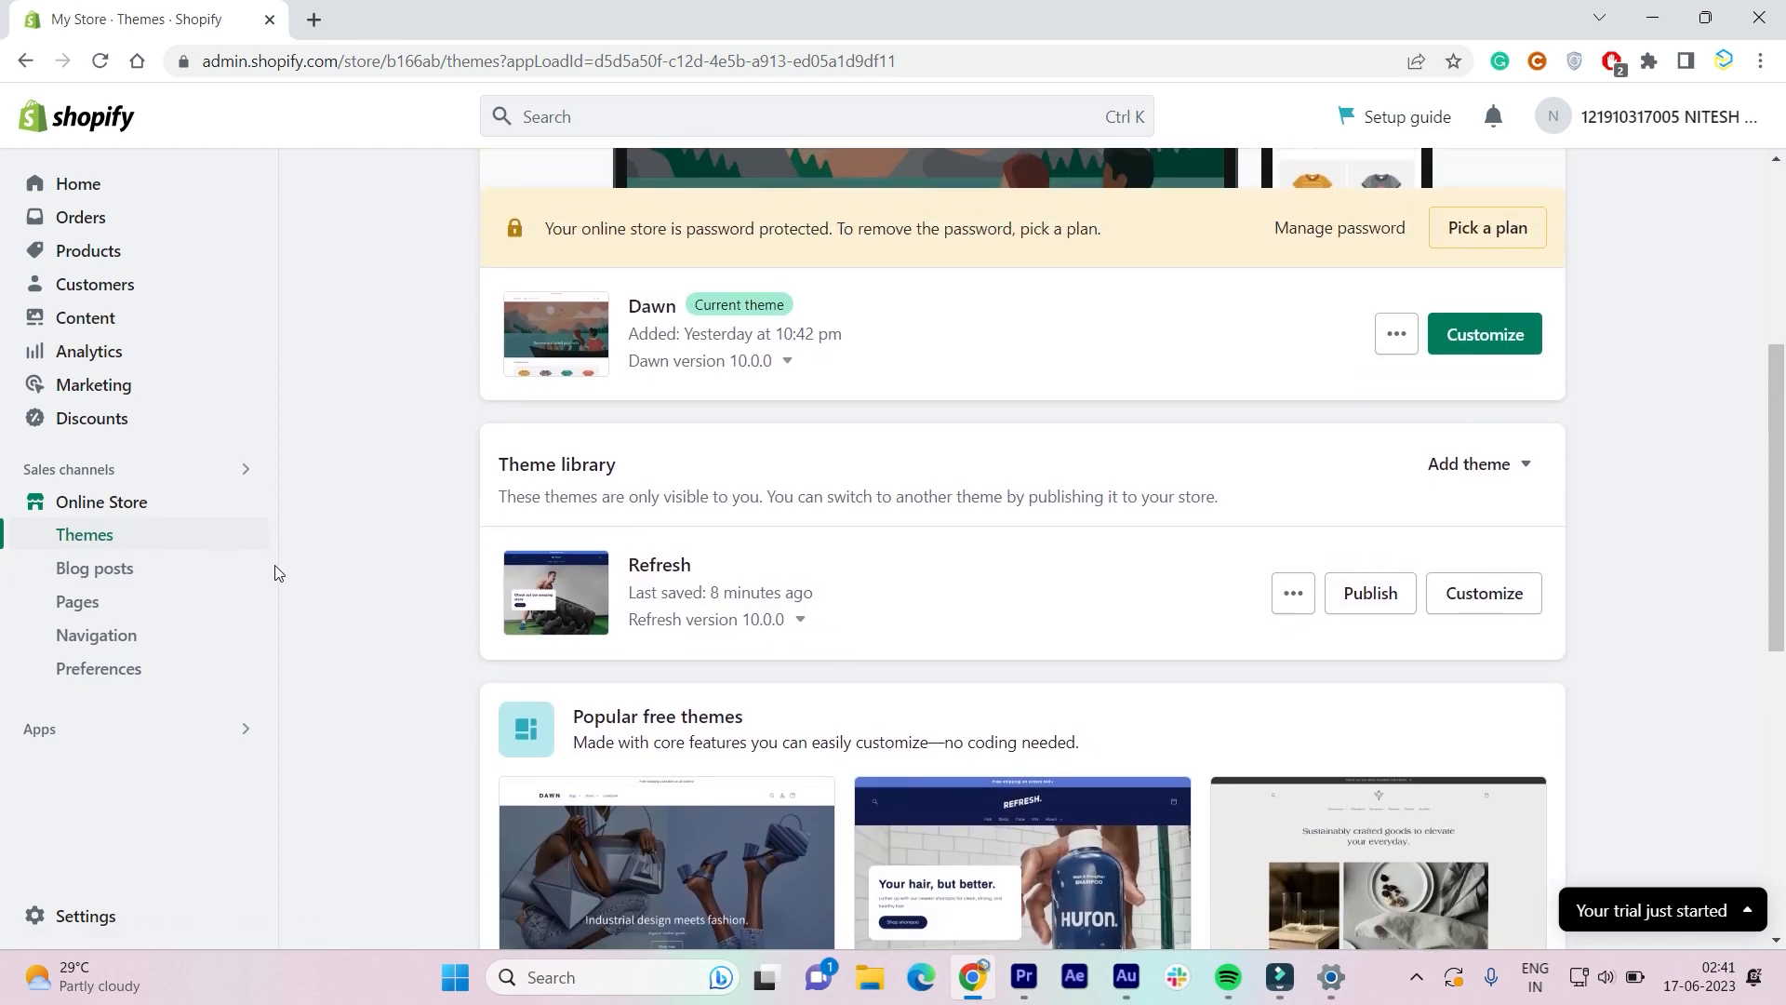
scroll(786, 459, "up", 2)
scroll(1029, 471, "down", 4)
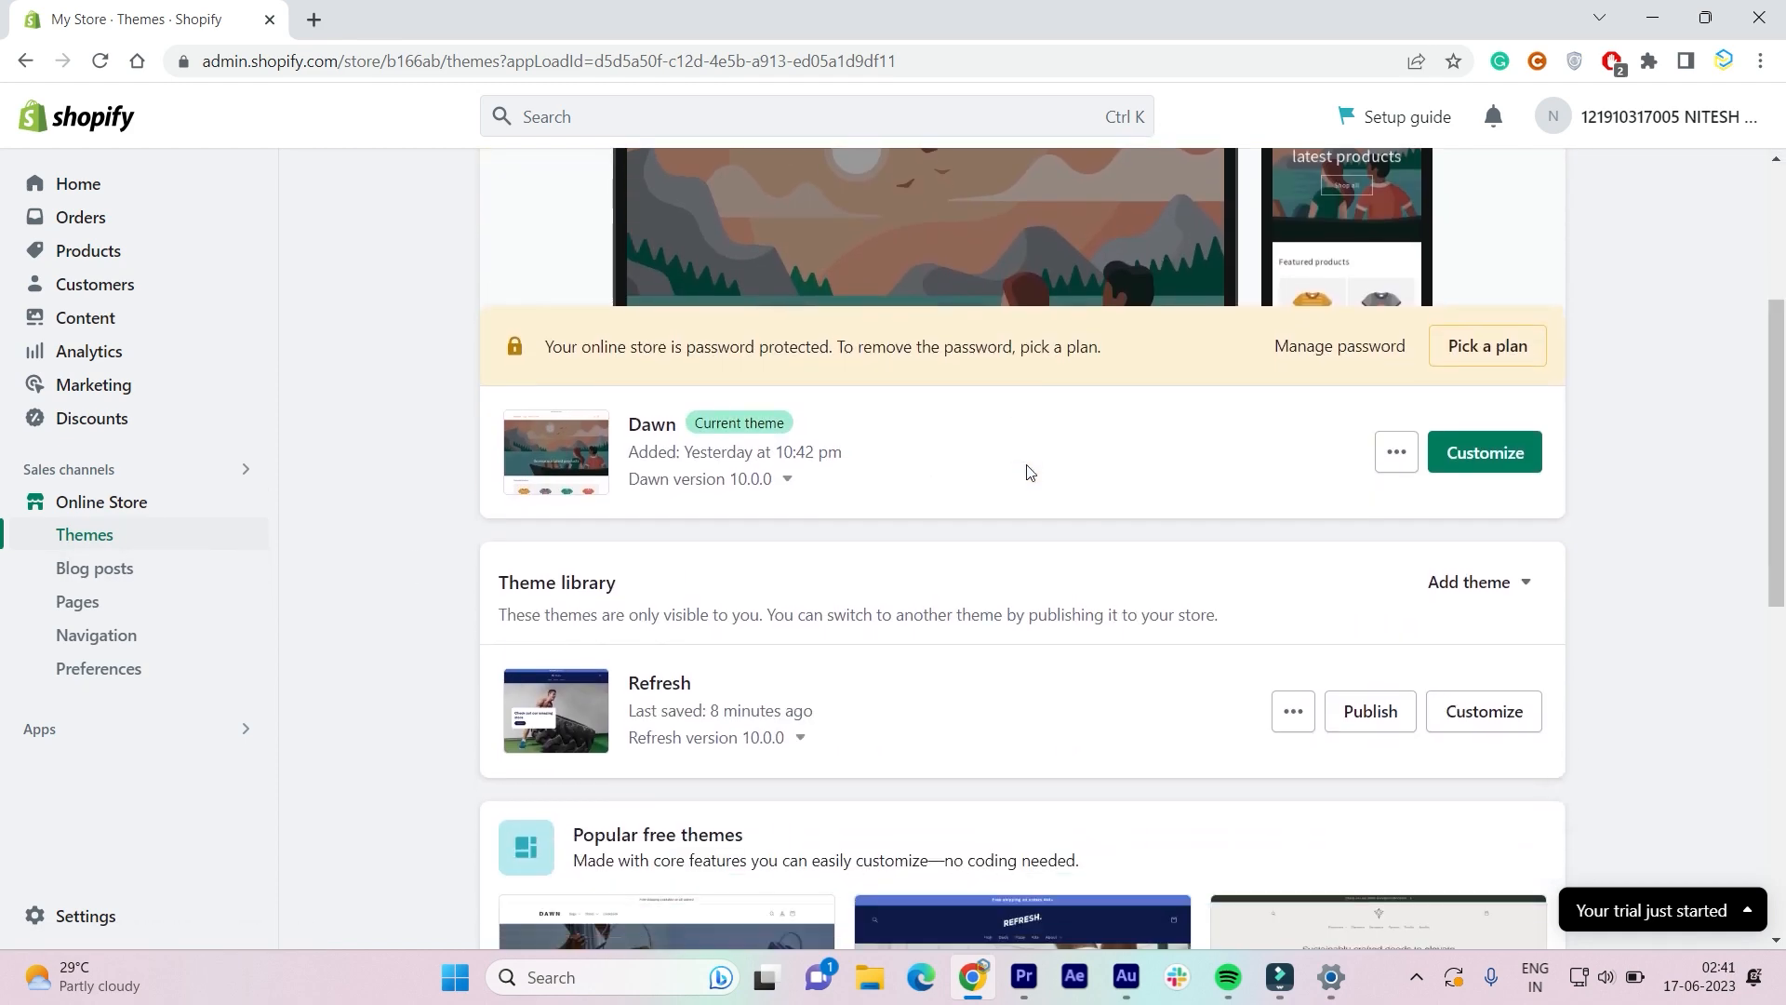
scroll(754, 558, "down", 2)
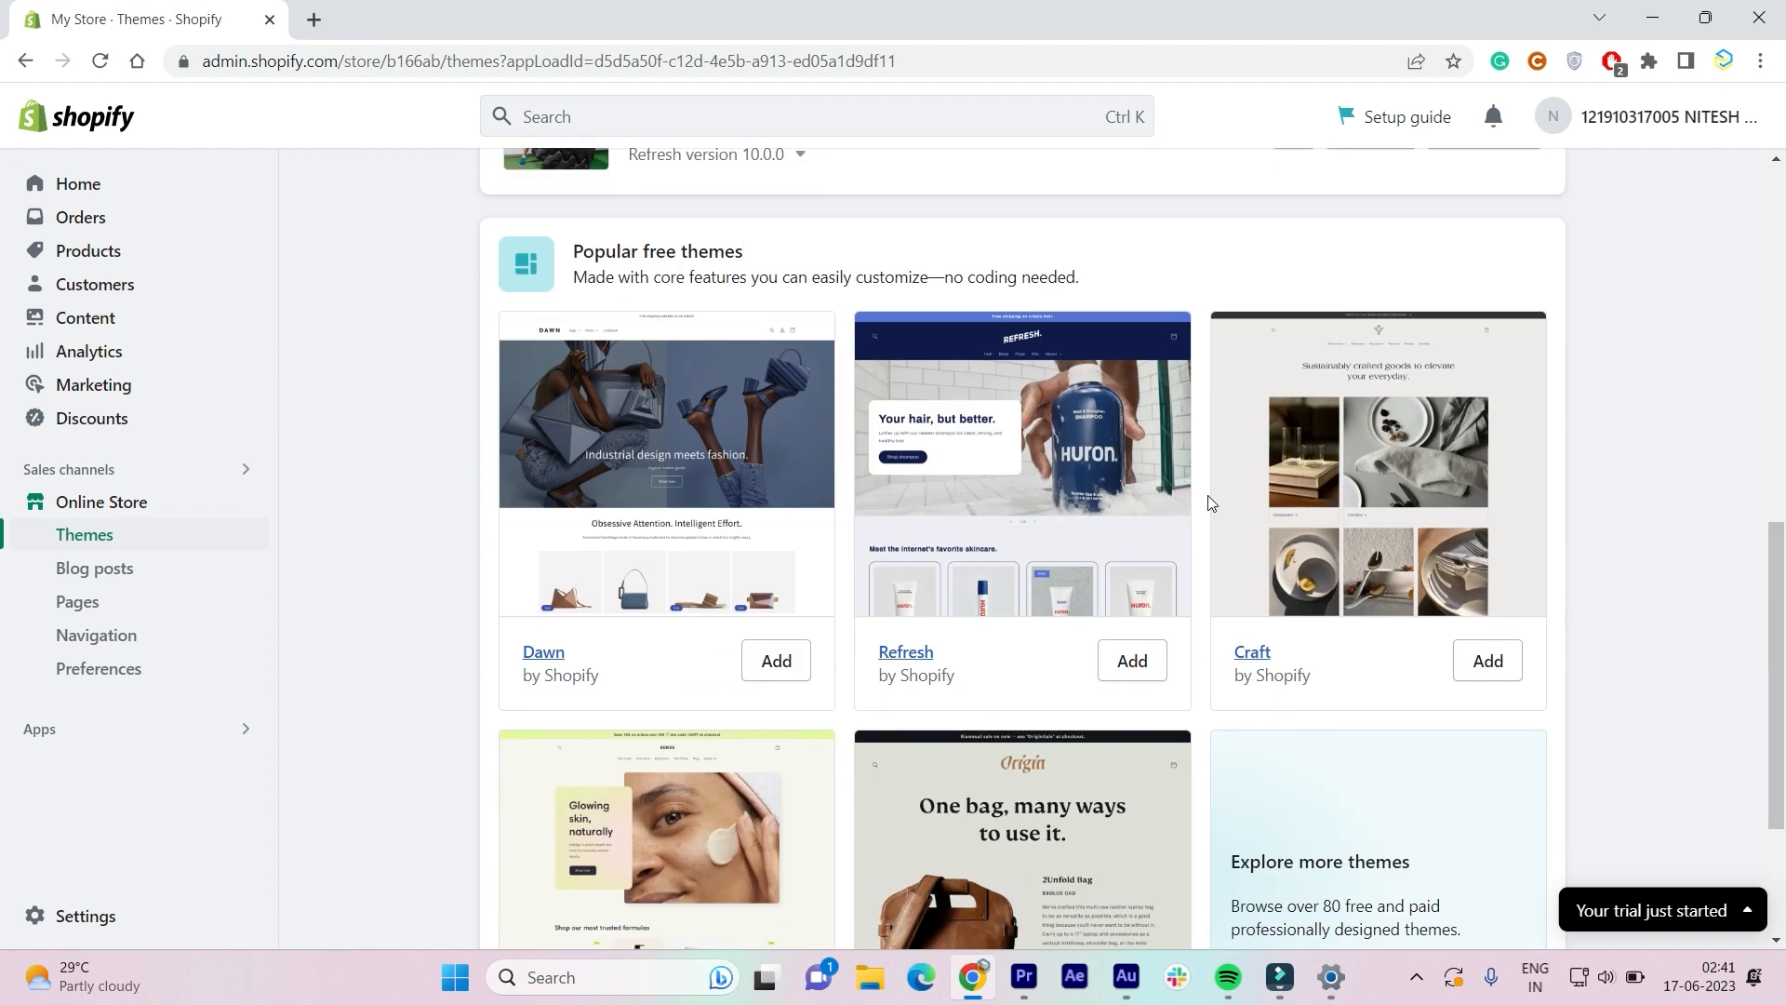
scroll(651, 707, "down", 2)
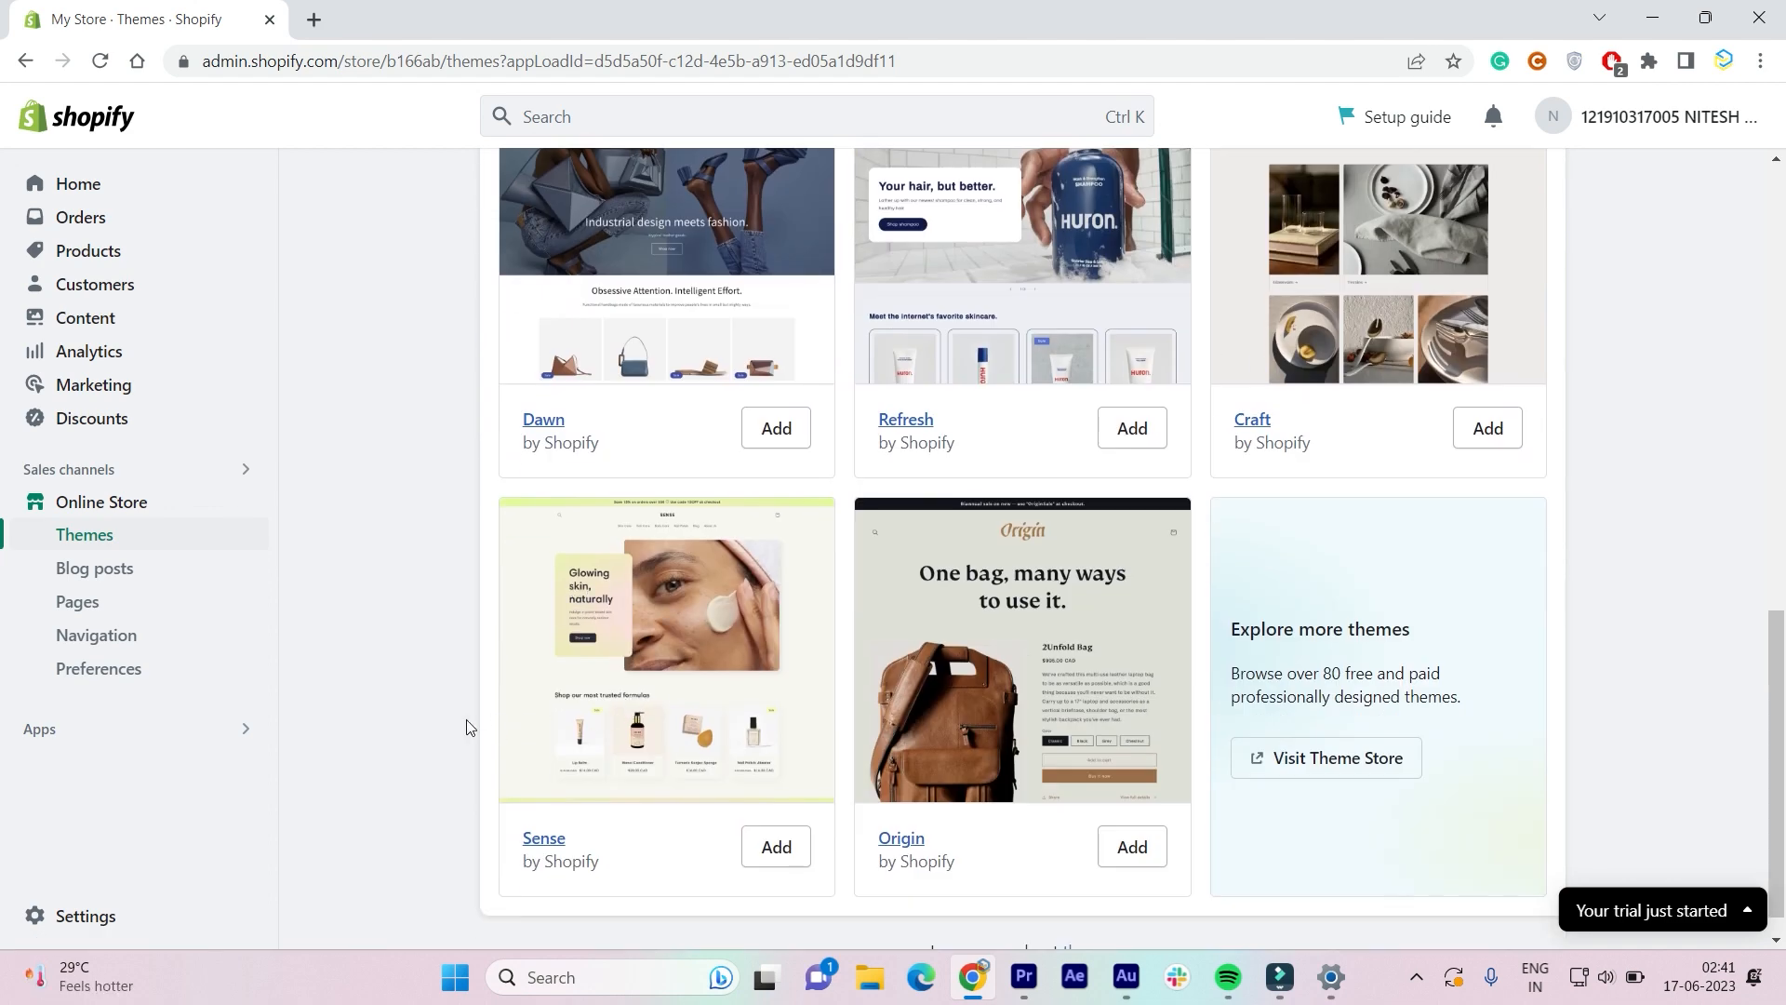
scroll(652, 532, "down", 1)
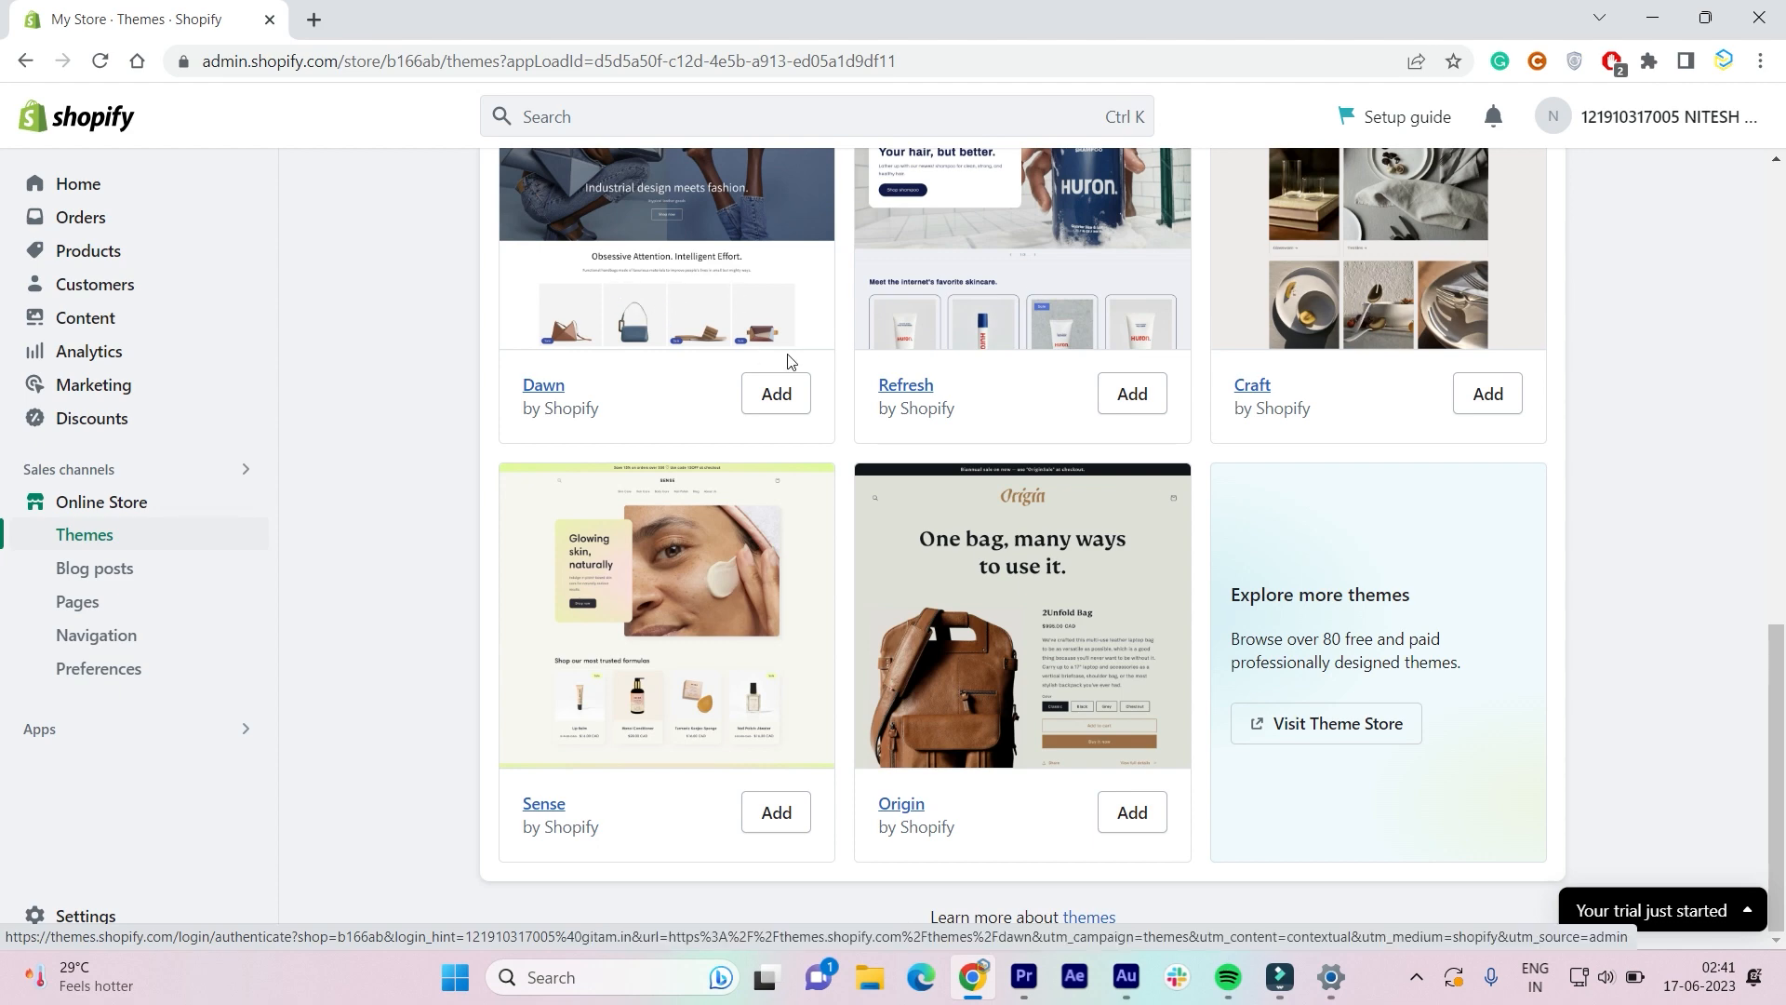
scroll(827, 541, "up", 3)
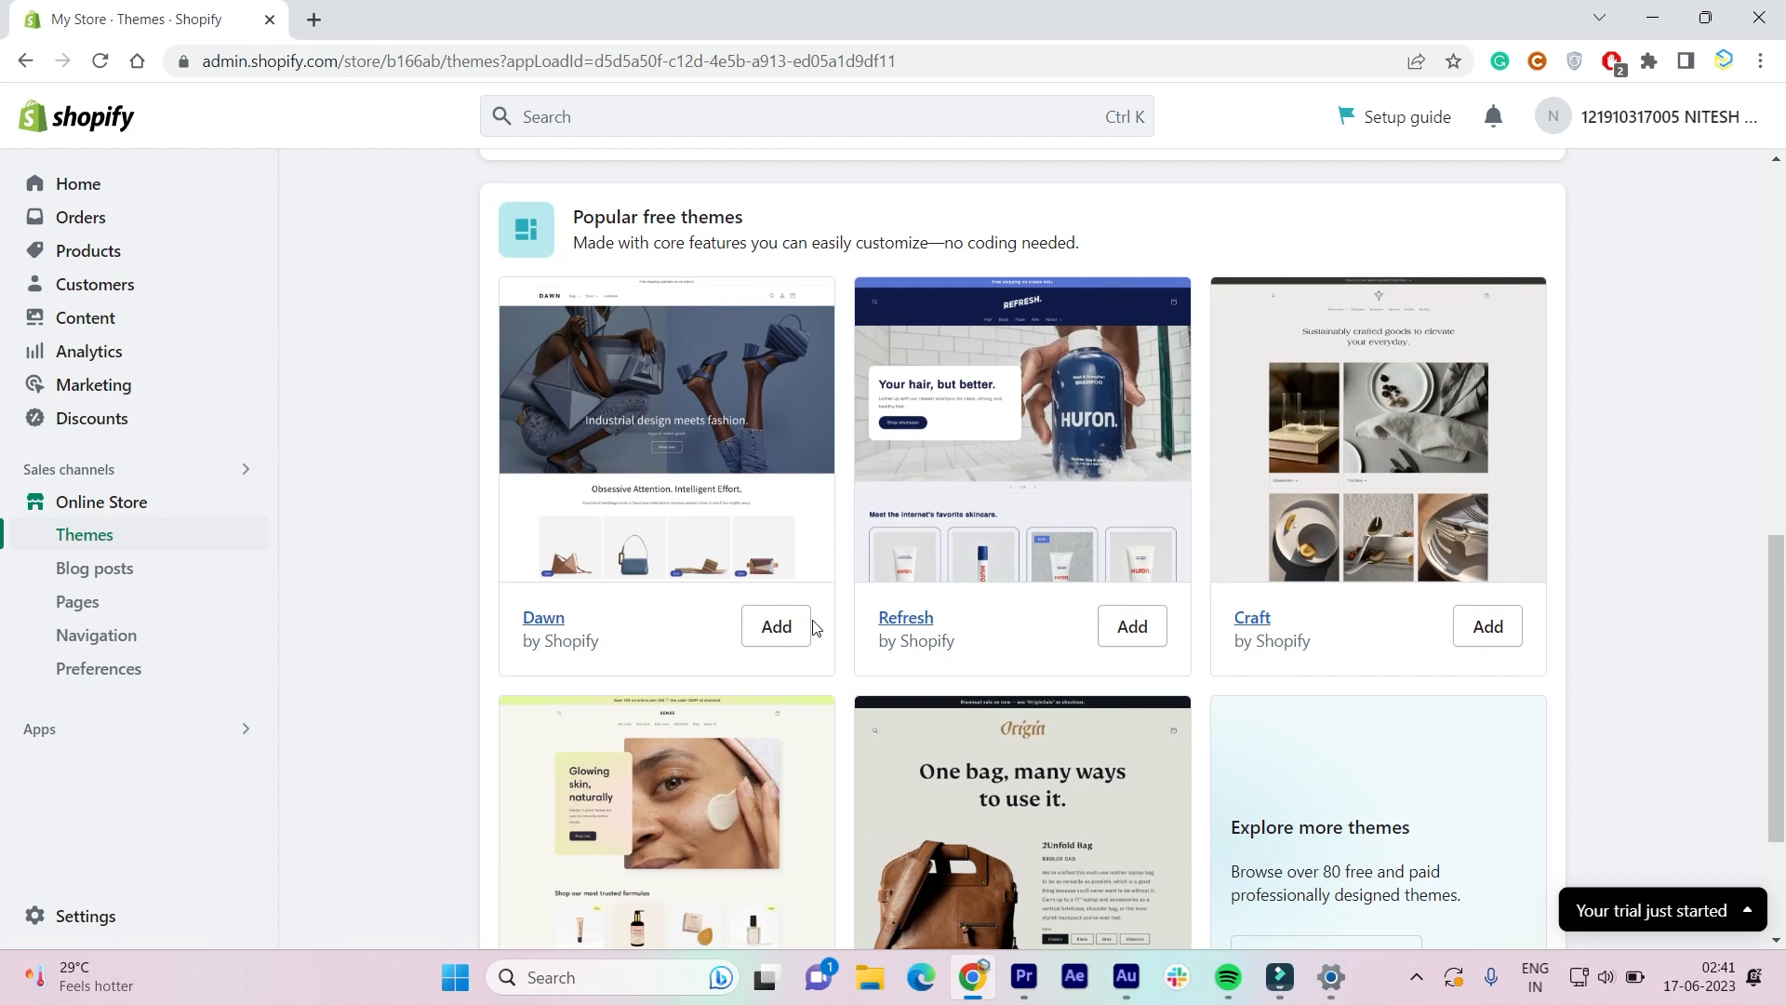
scroll(909, 522, "up", 2)
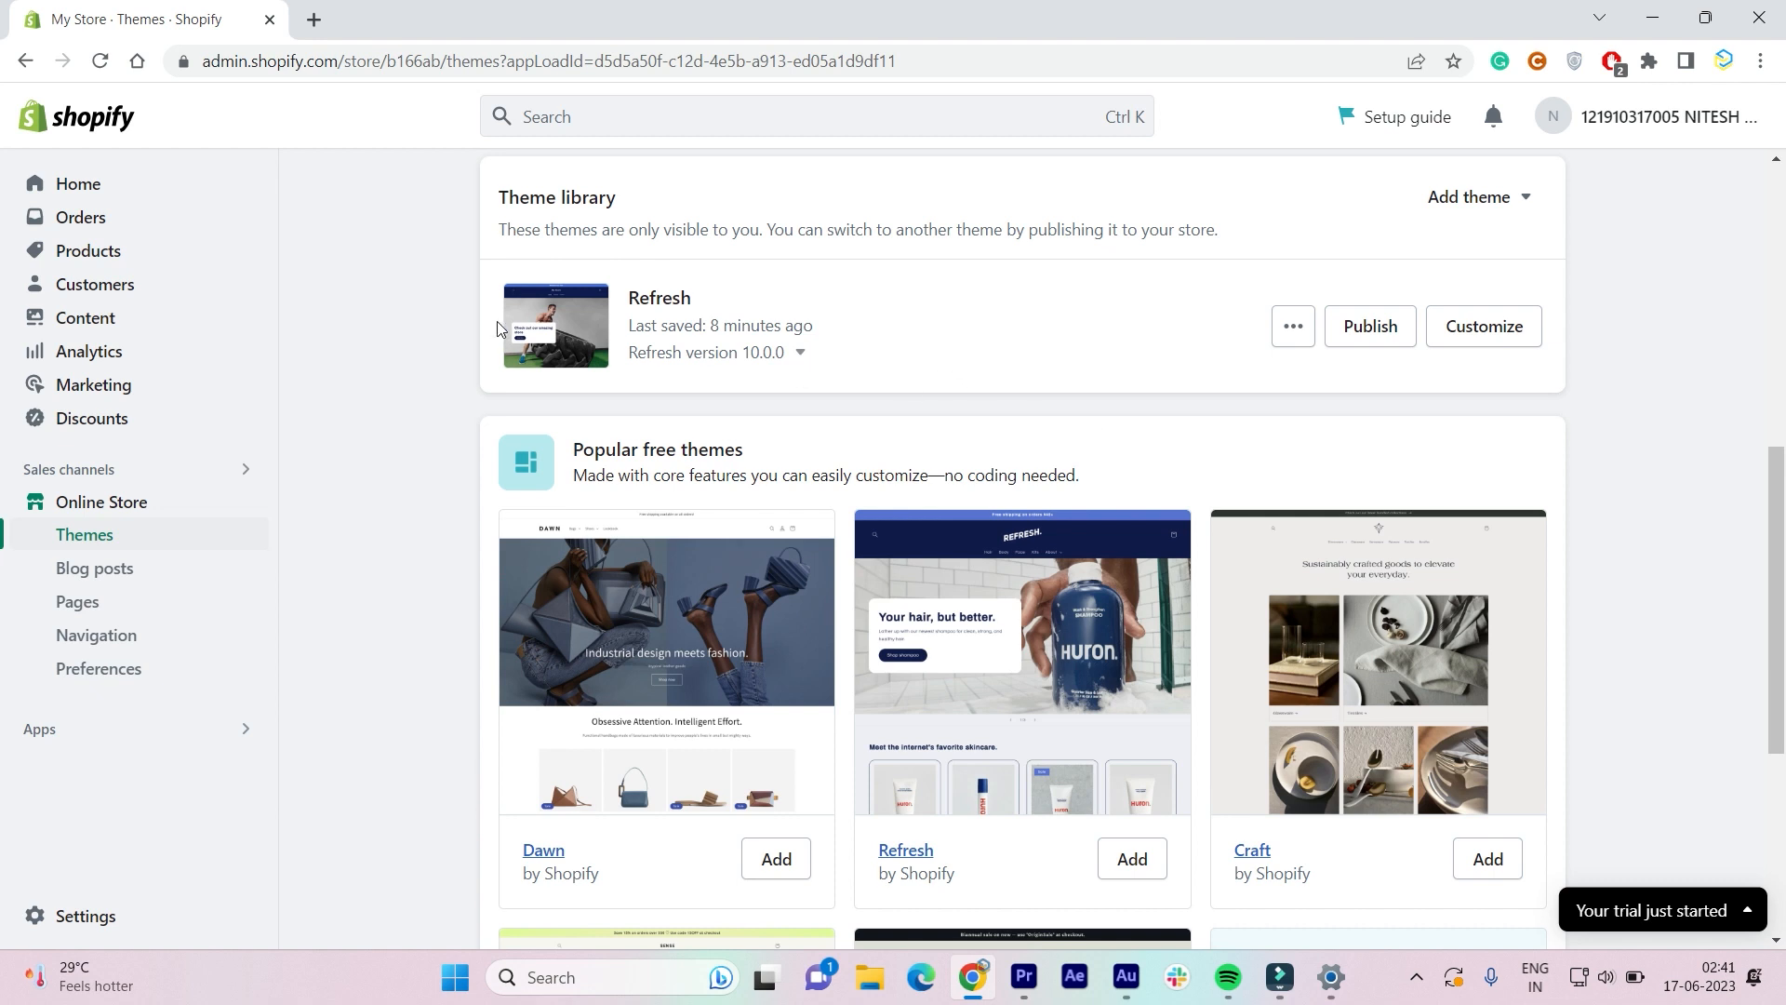
Open the Refresh theme from the theme library for customizing and look over its home page preview
left_click(1453, 333)
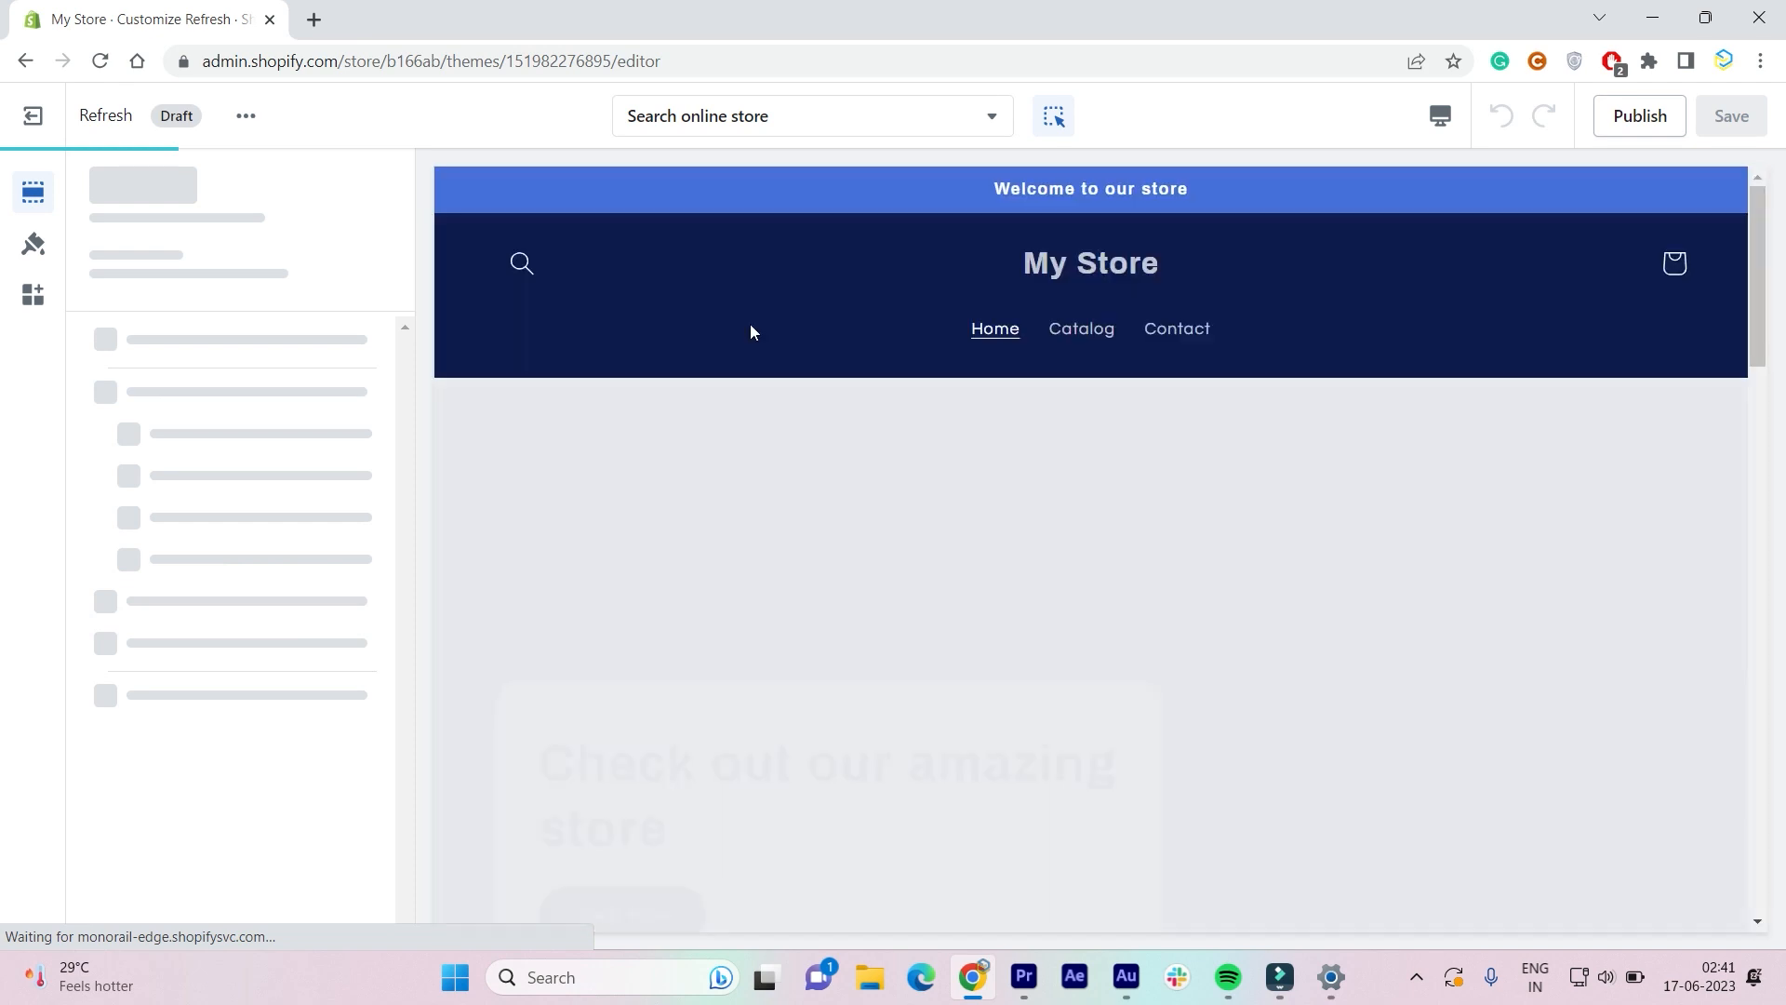
scroll(1009, 644, "down", 6)
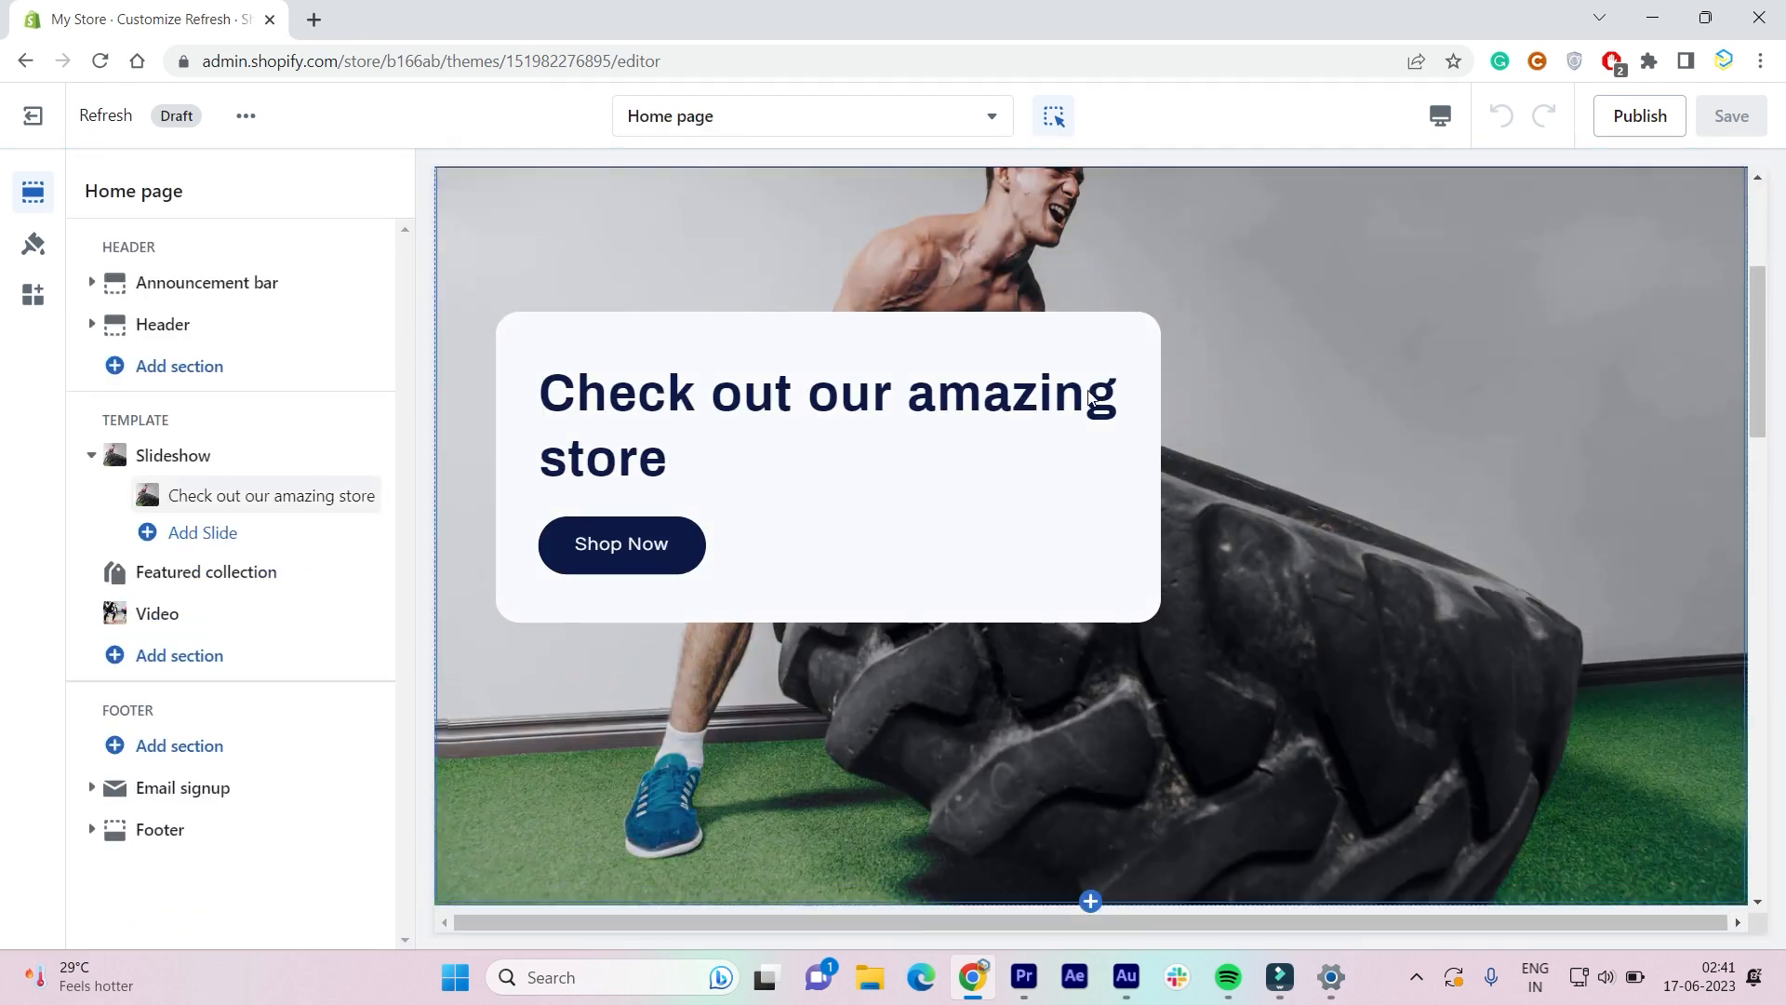
scroll(975, 629, "up", 3)
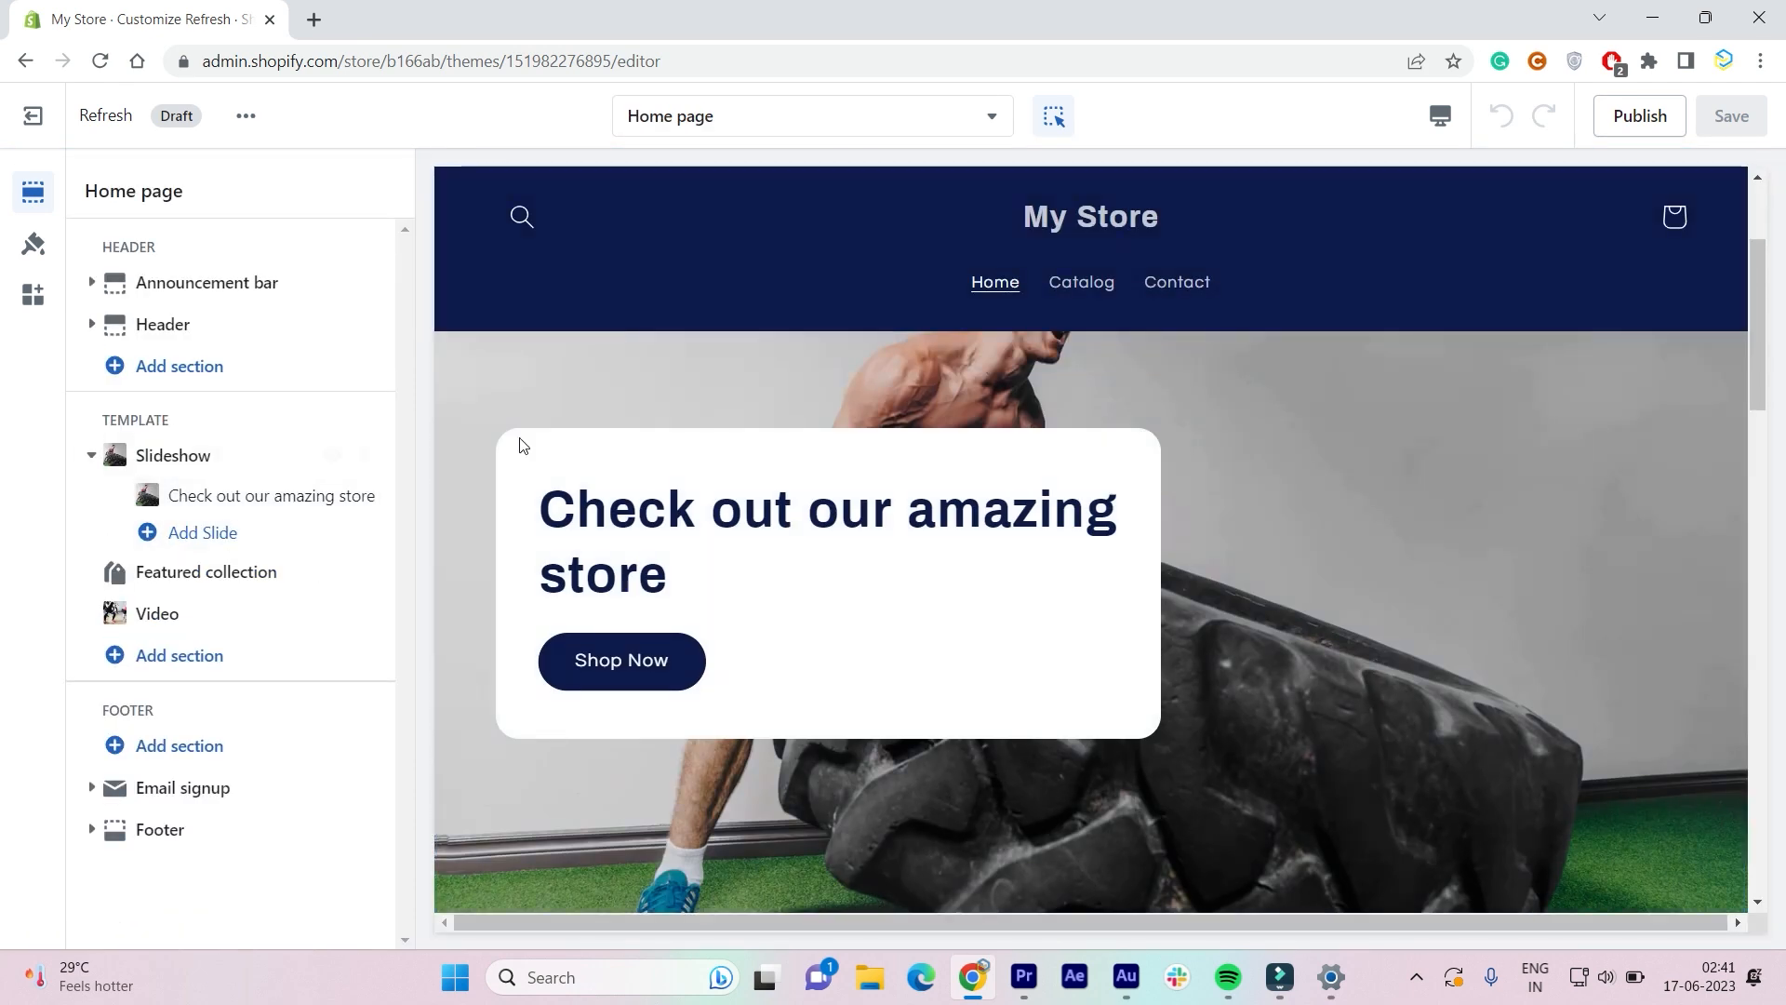
scroll(790, 409, "down", 4)
Open the theme settings, examine the Typography options against the page preview, and collapse them again
left_click(28, 244)
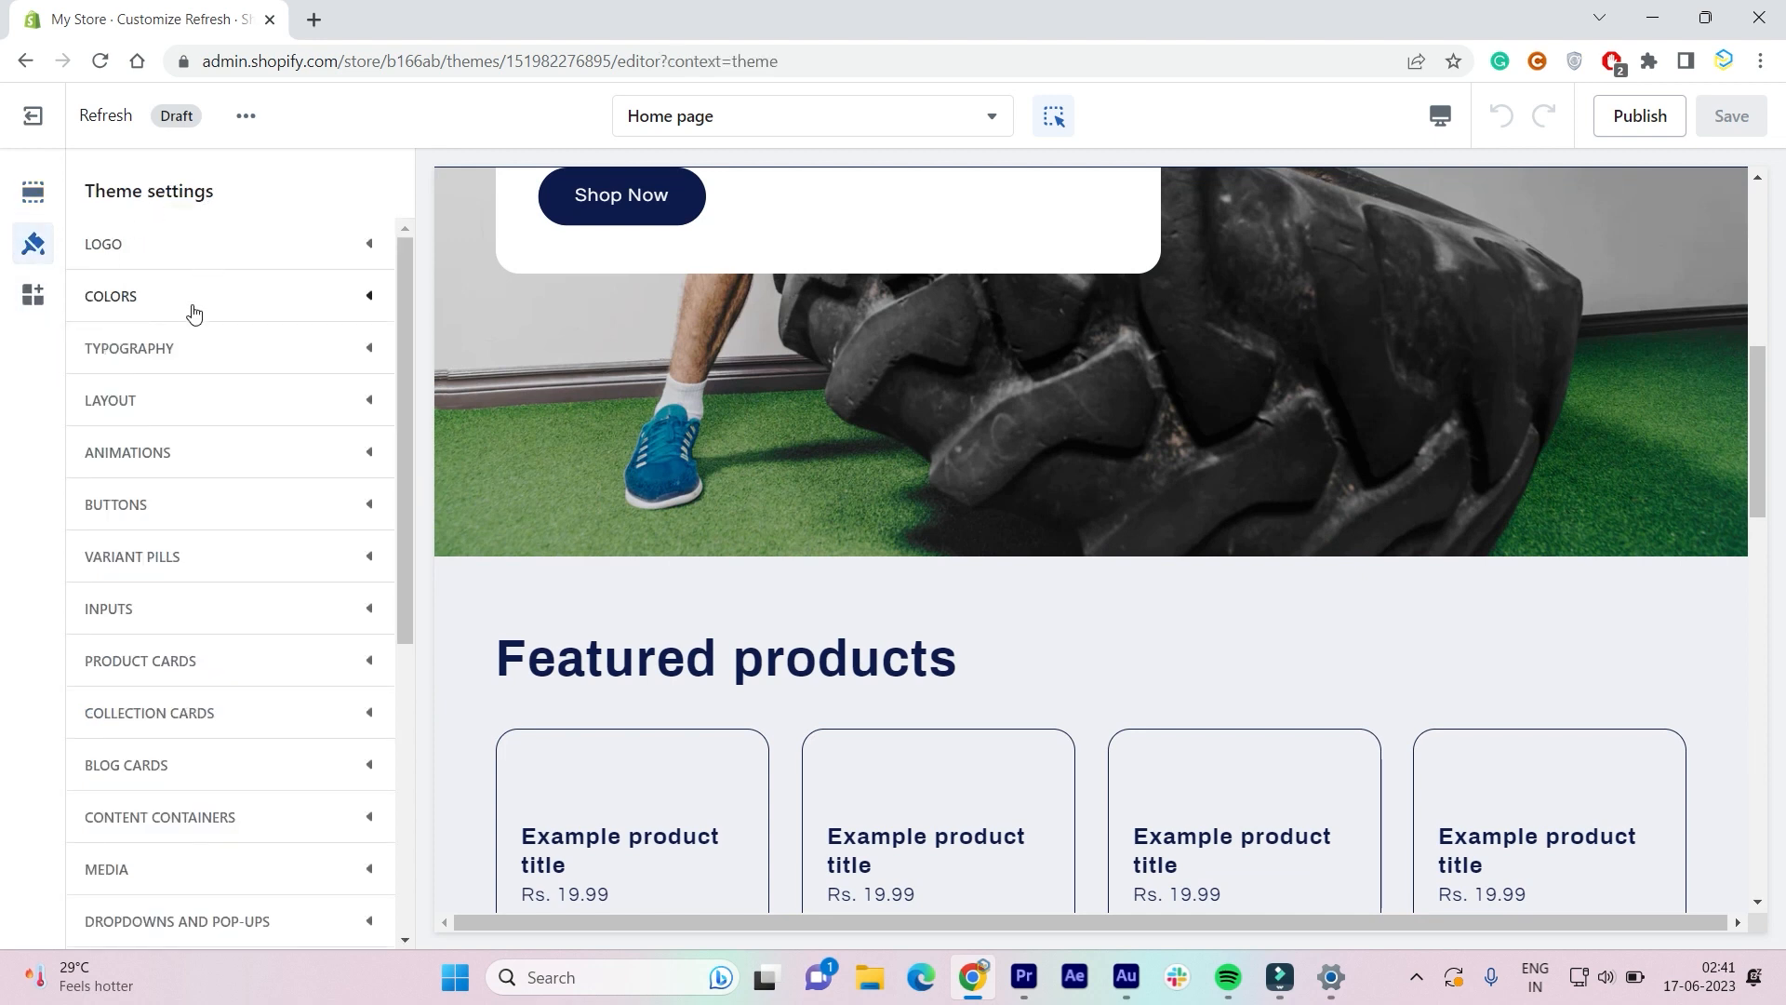
left_click(183, 362)
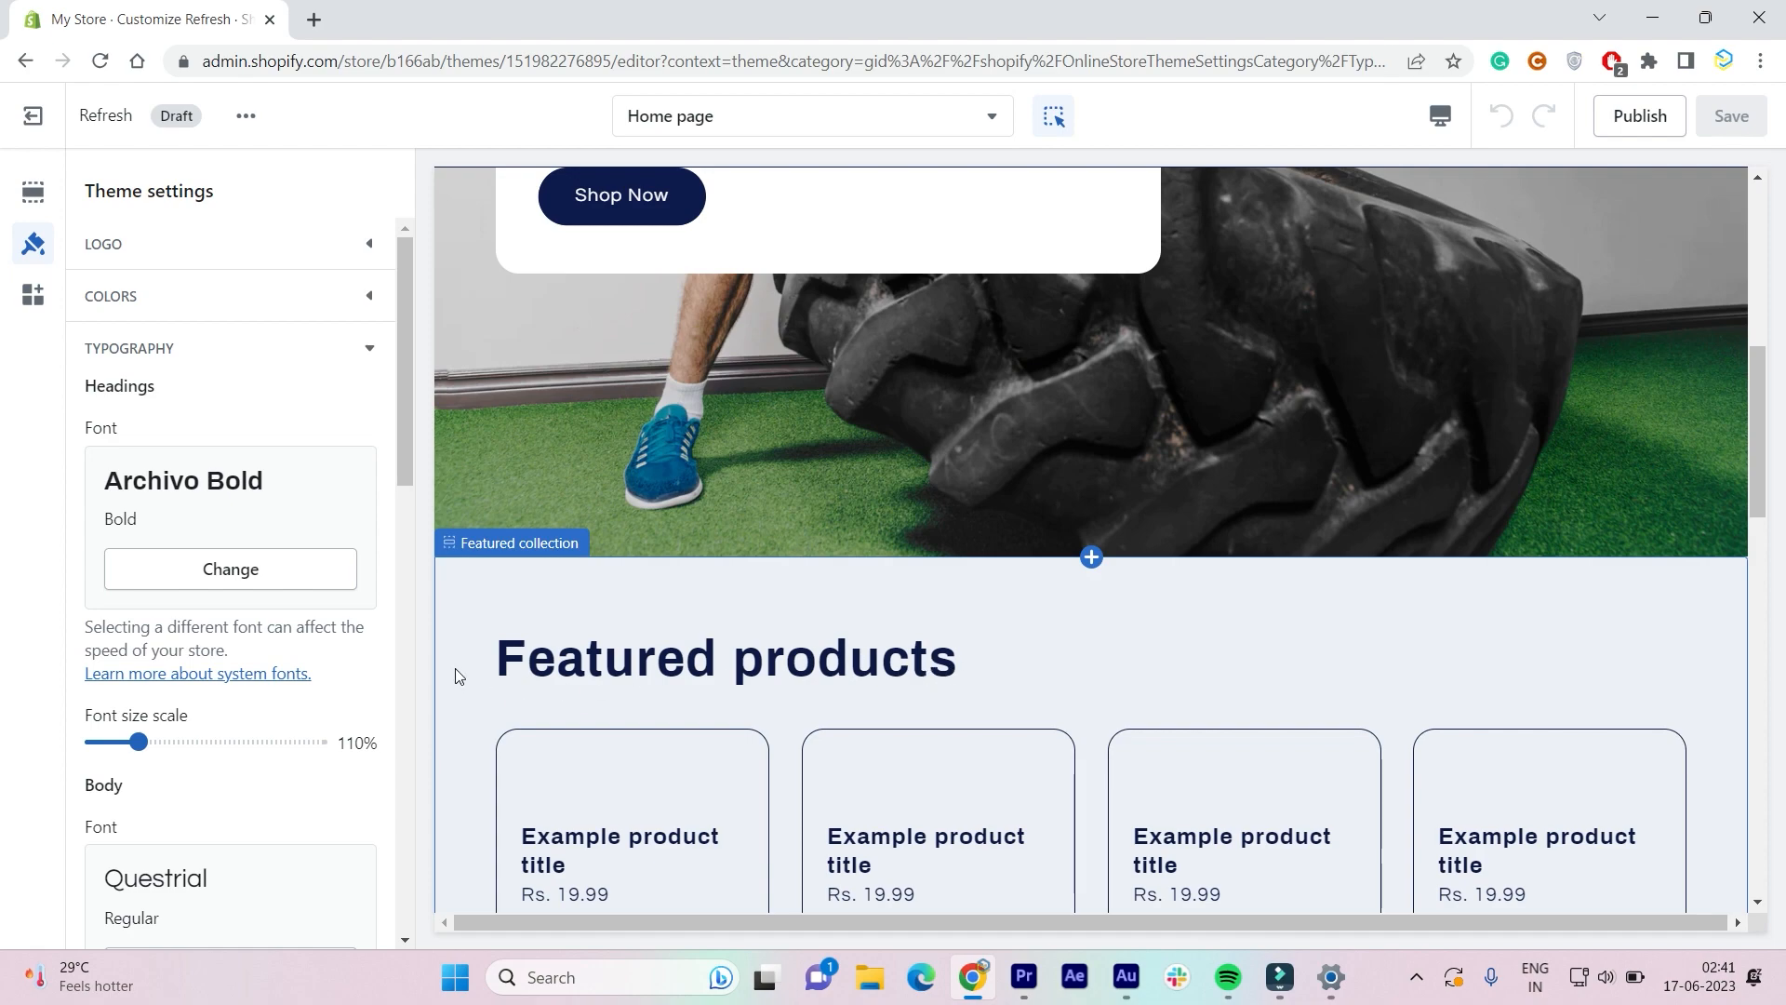
scroll(791, 431, "up", 6)
scroll(944, 372, "down", 20)
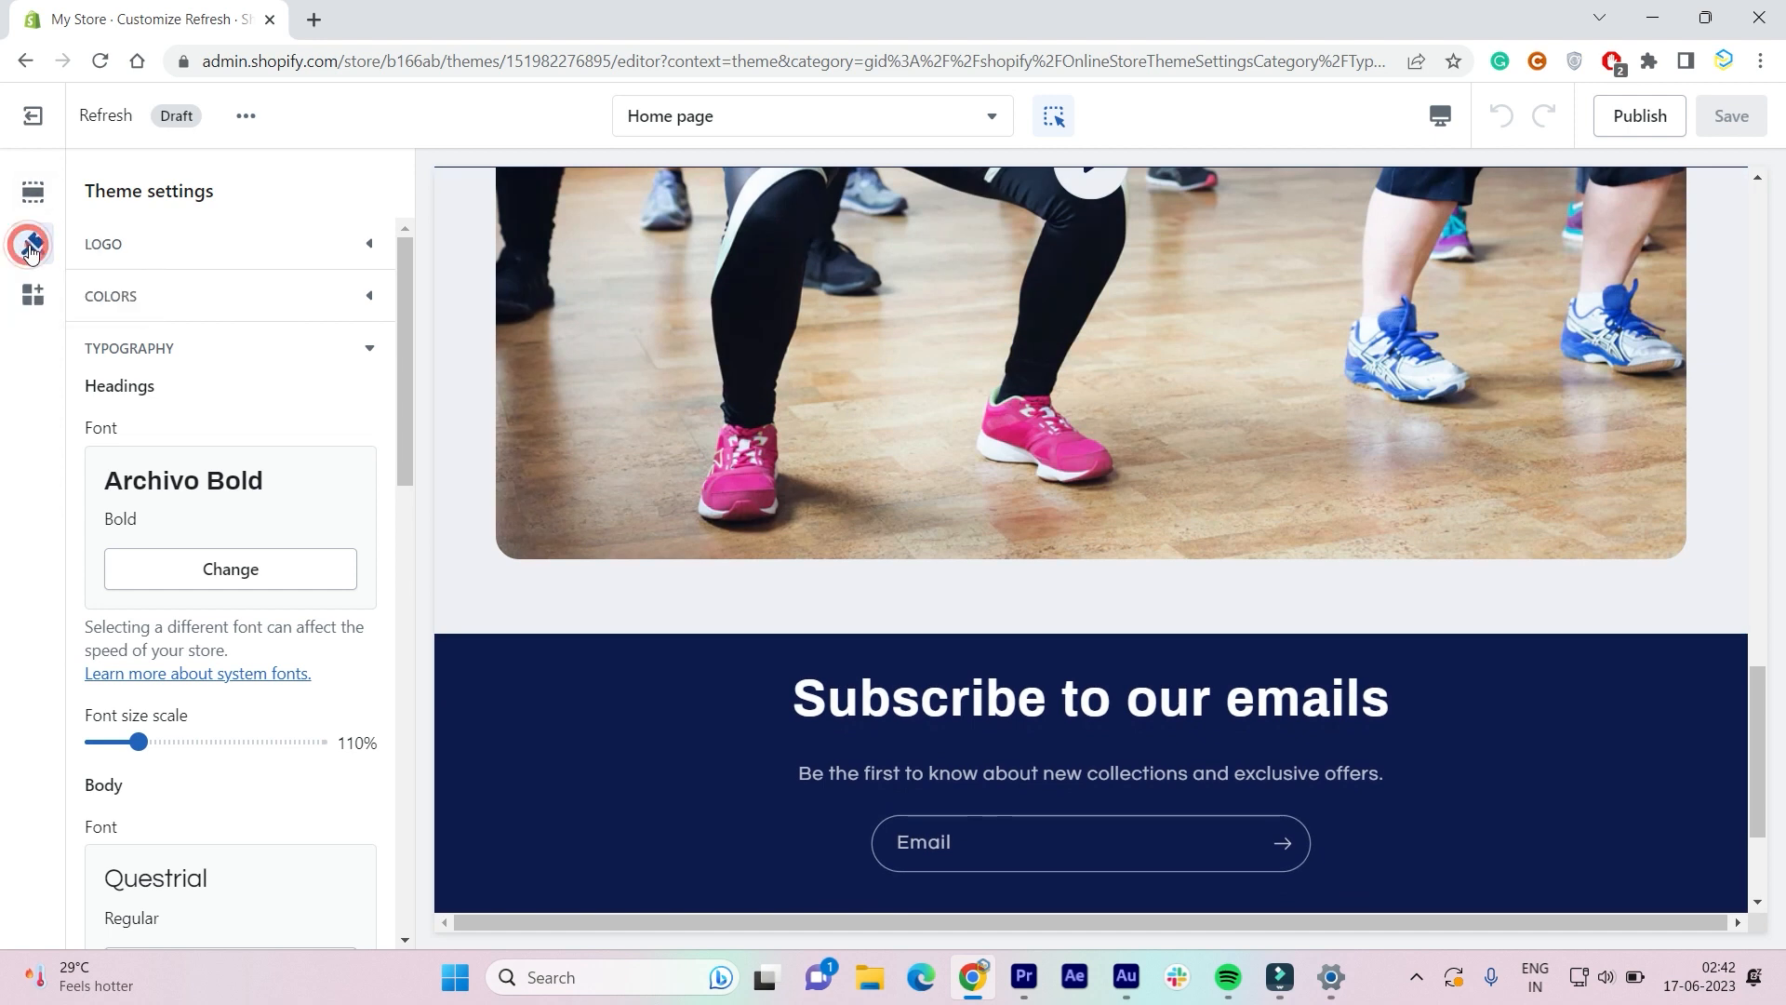
left_click(31, 246)
left_click(29, 257)
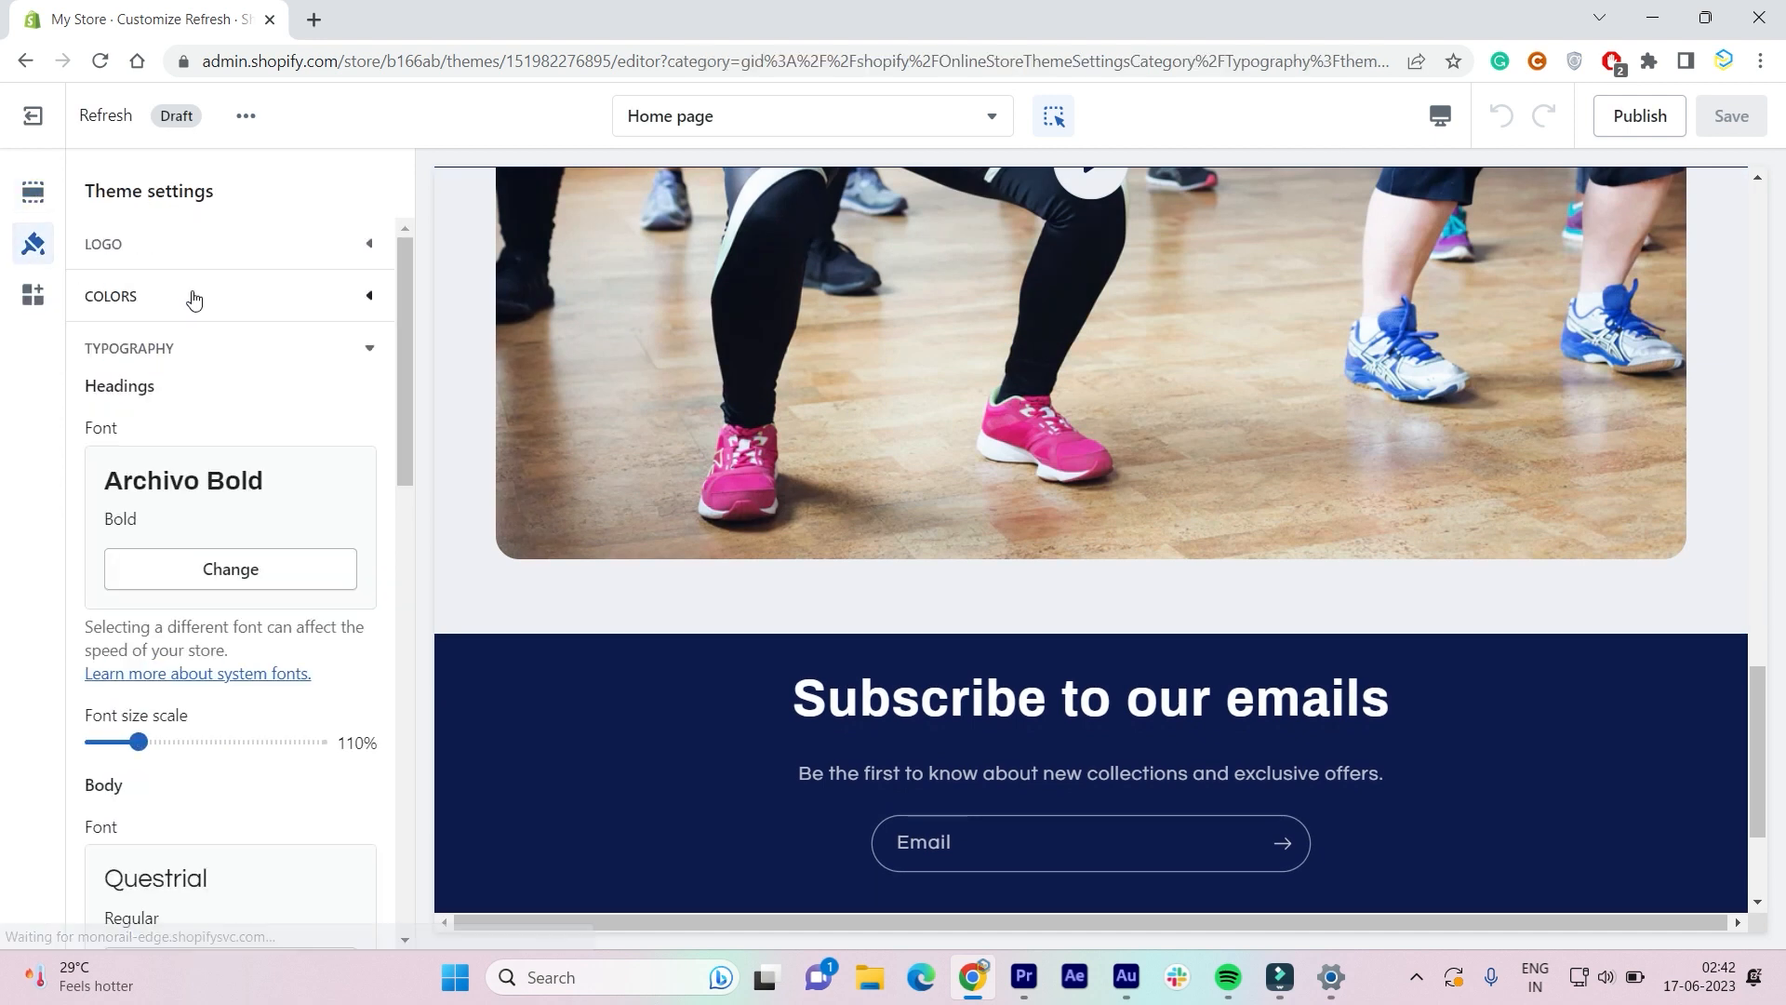
left_click(347, 350)
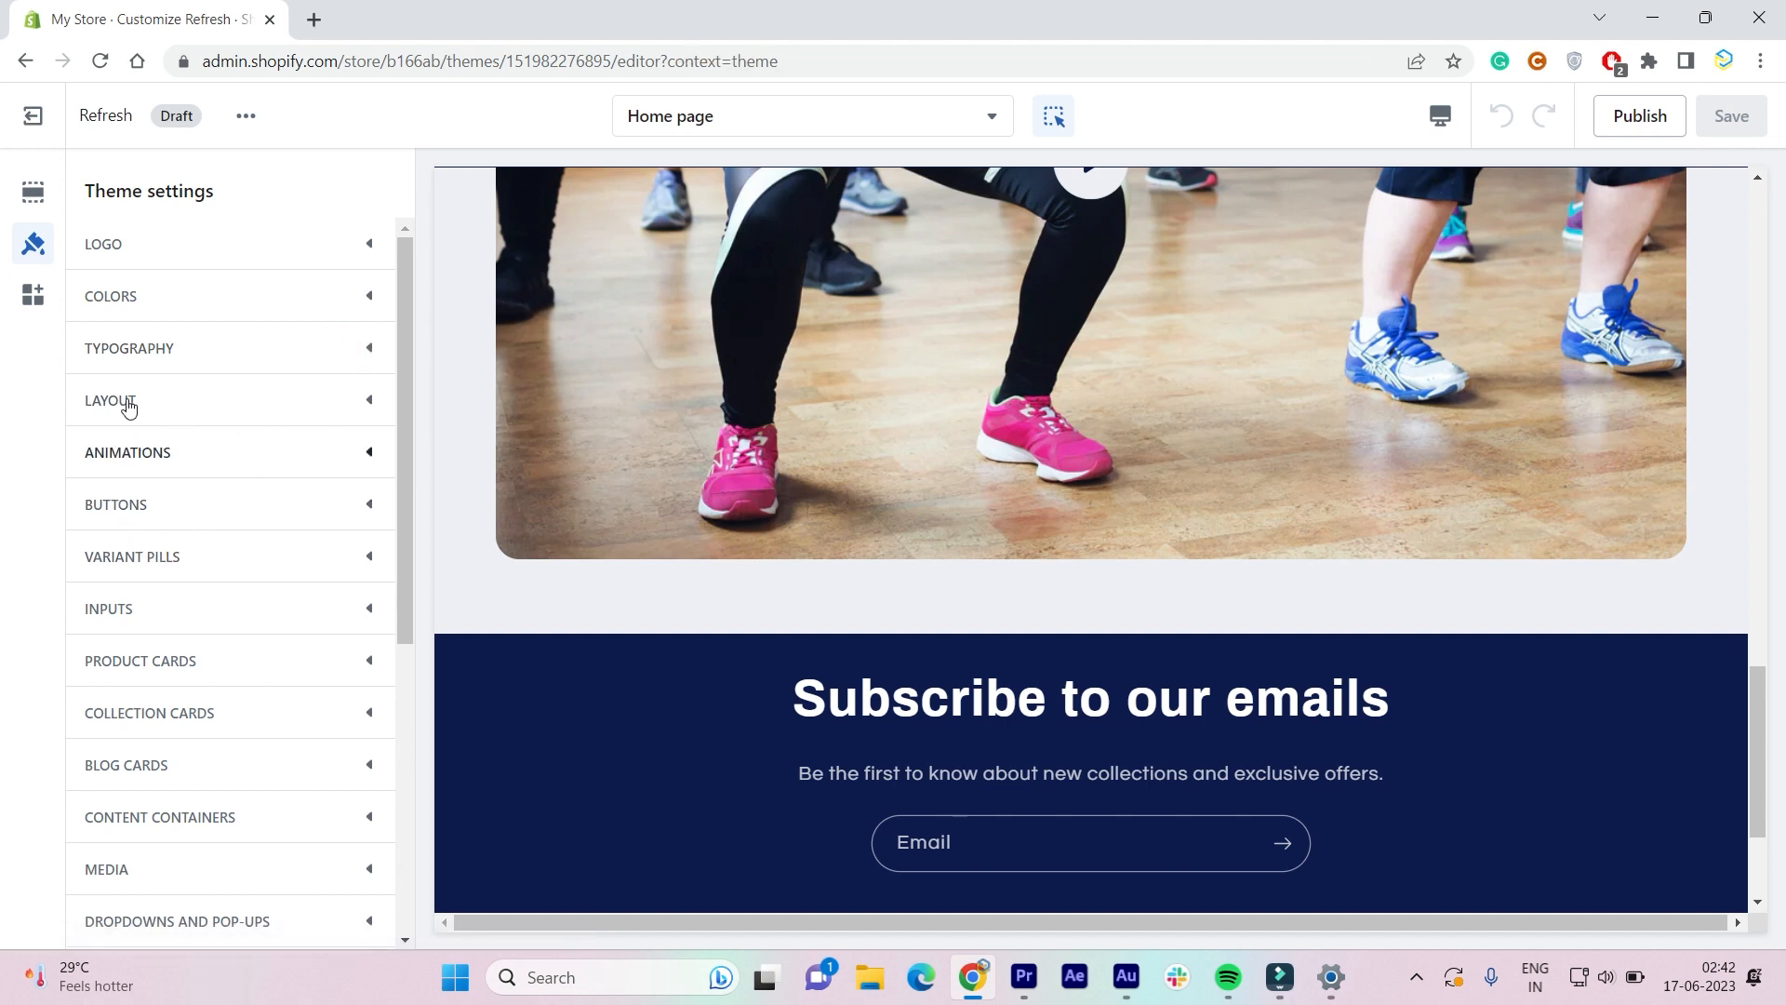
Return to the home page's section list and review the whole page in the preview
left_click(32, 192)
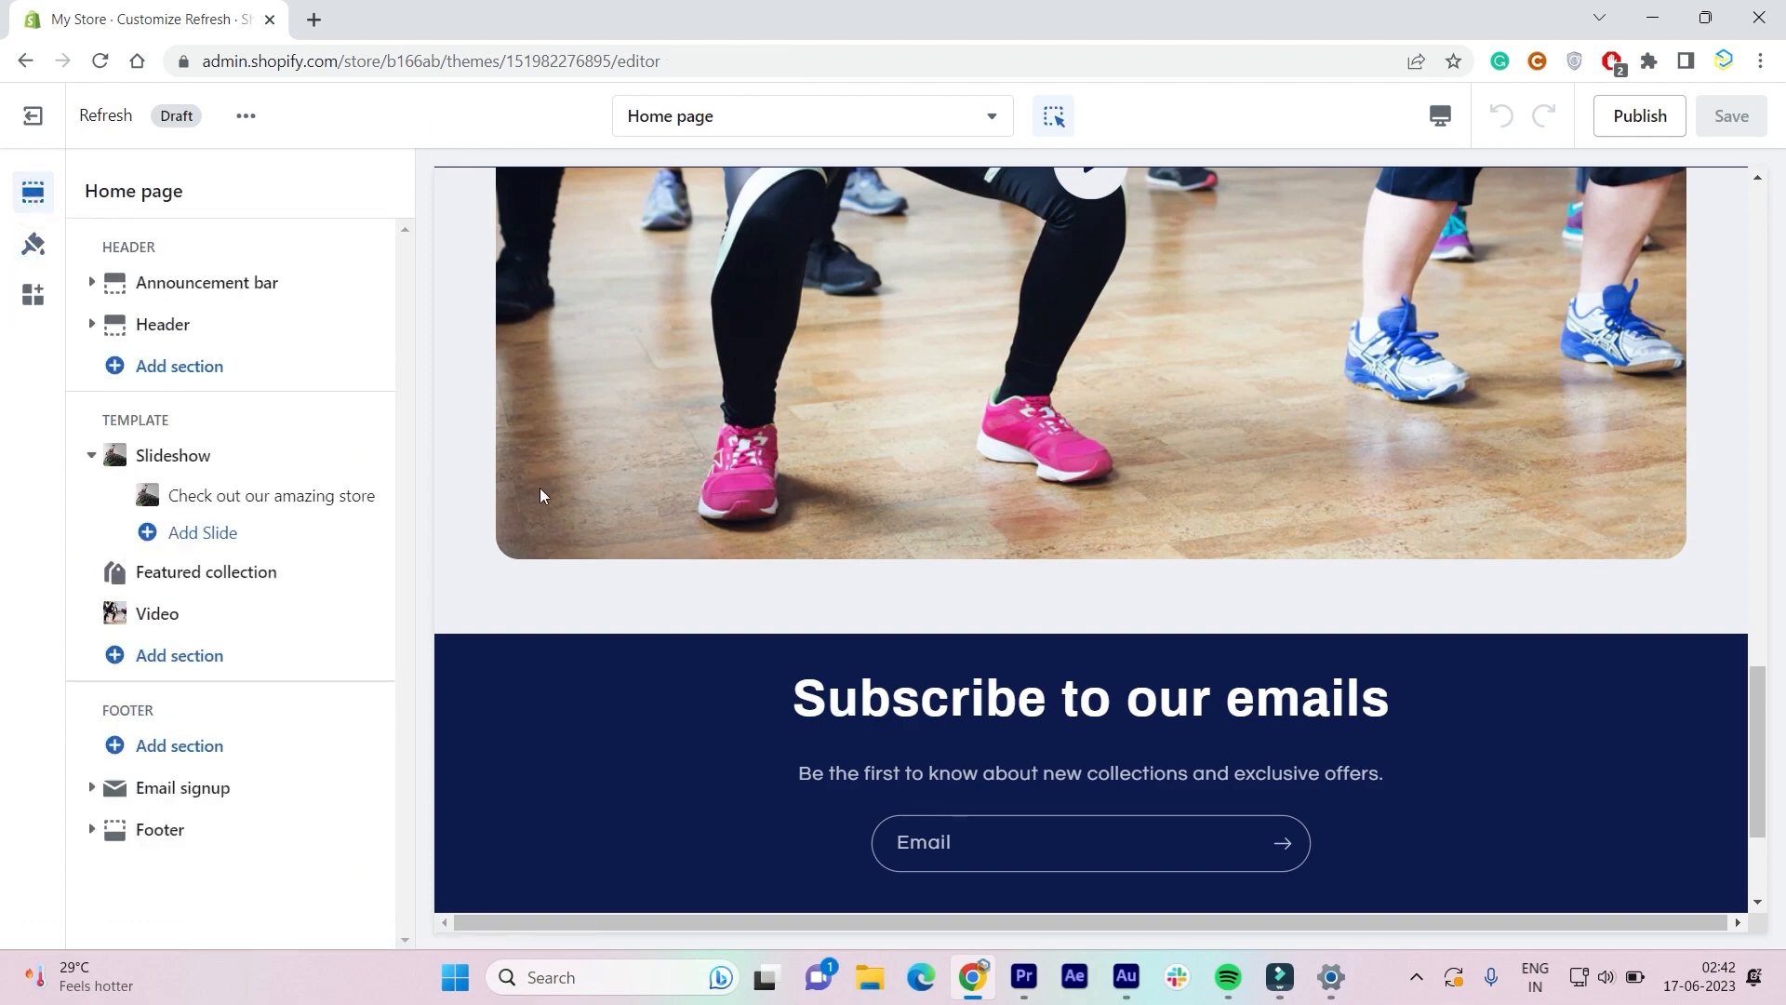
scroll(1119, 530, "up", 10)
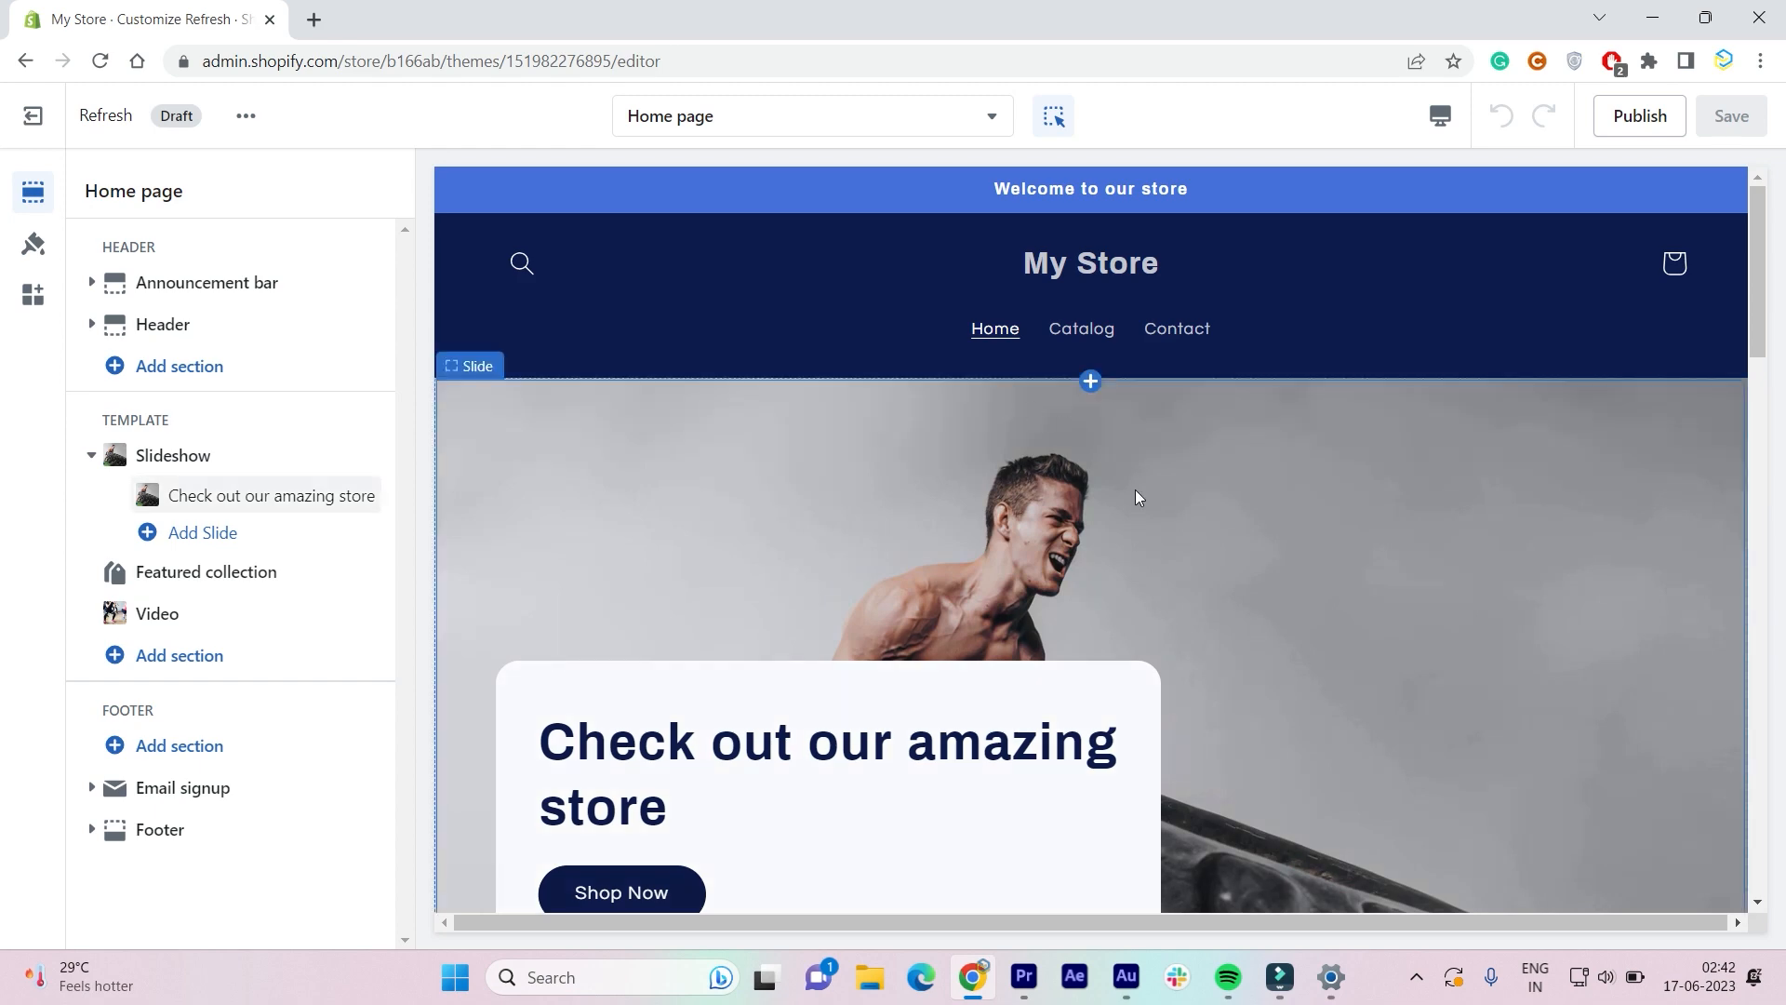
scroll(1296, 533, "down", 10)
scroll(810, 483, "up", 4)
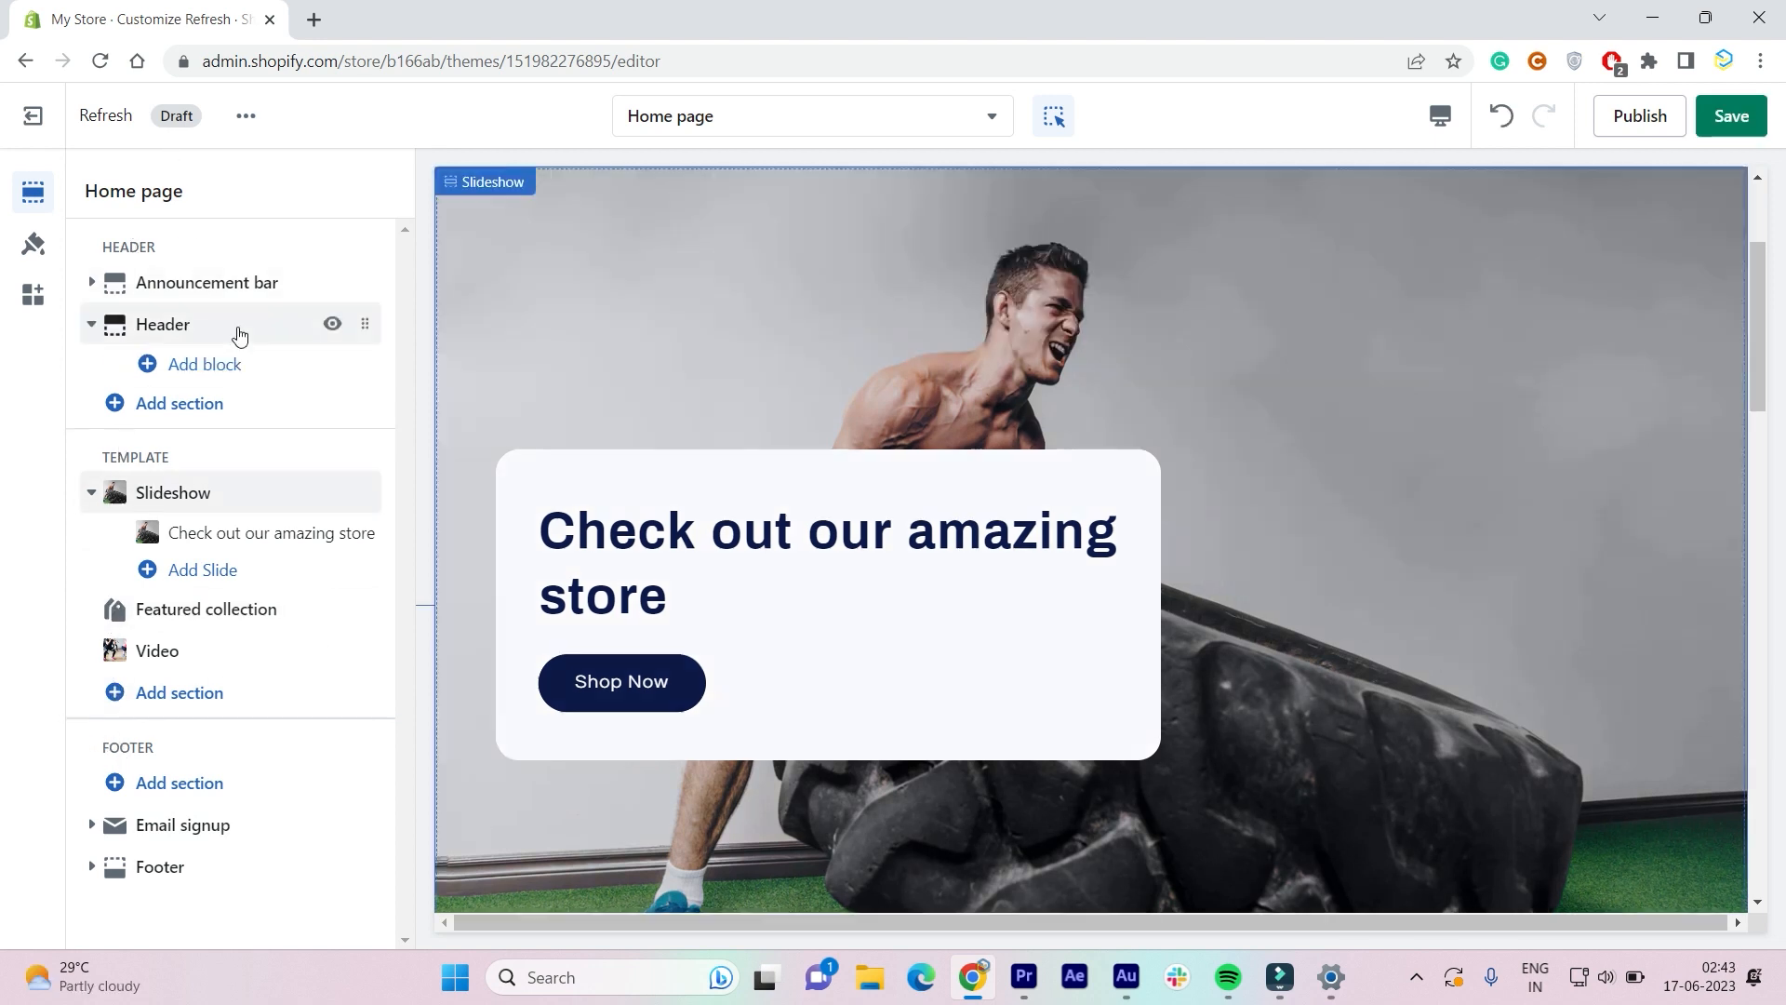
scroll(785, 257, "up", 3)
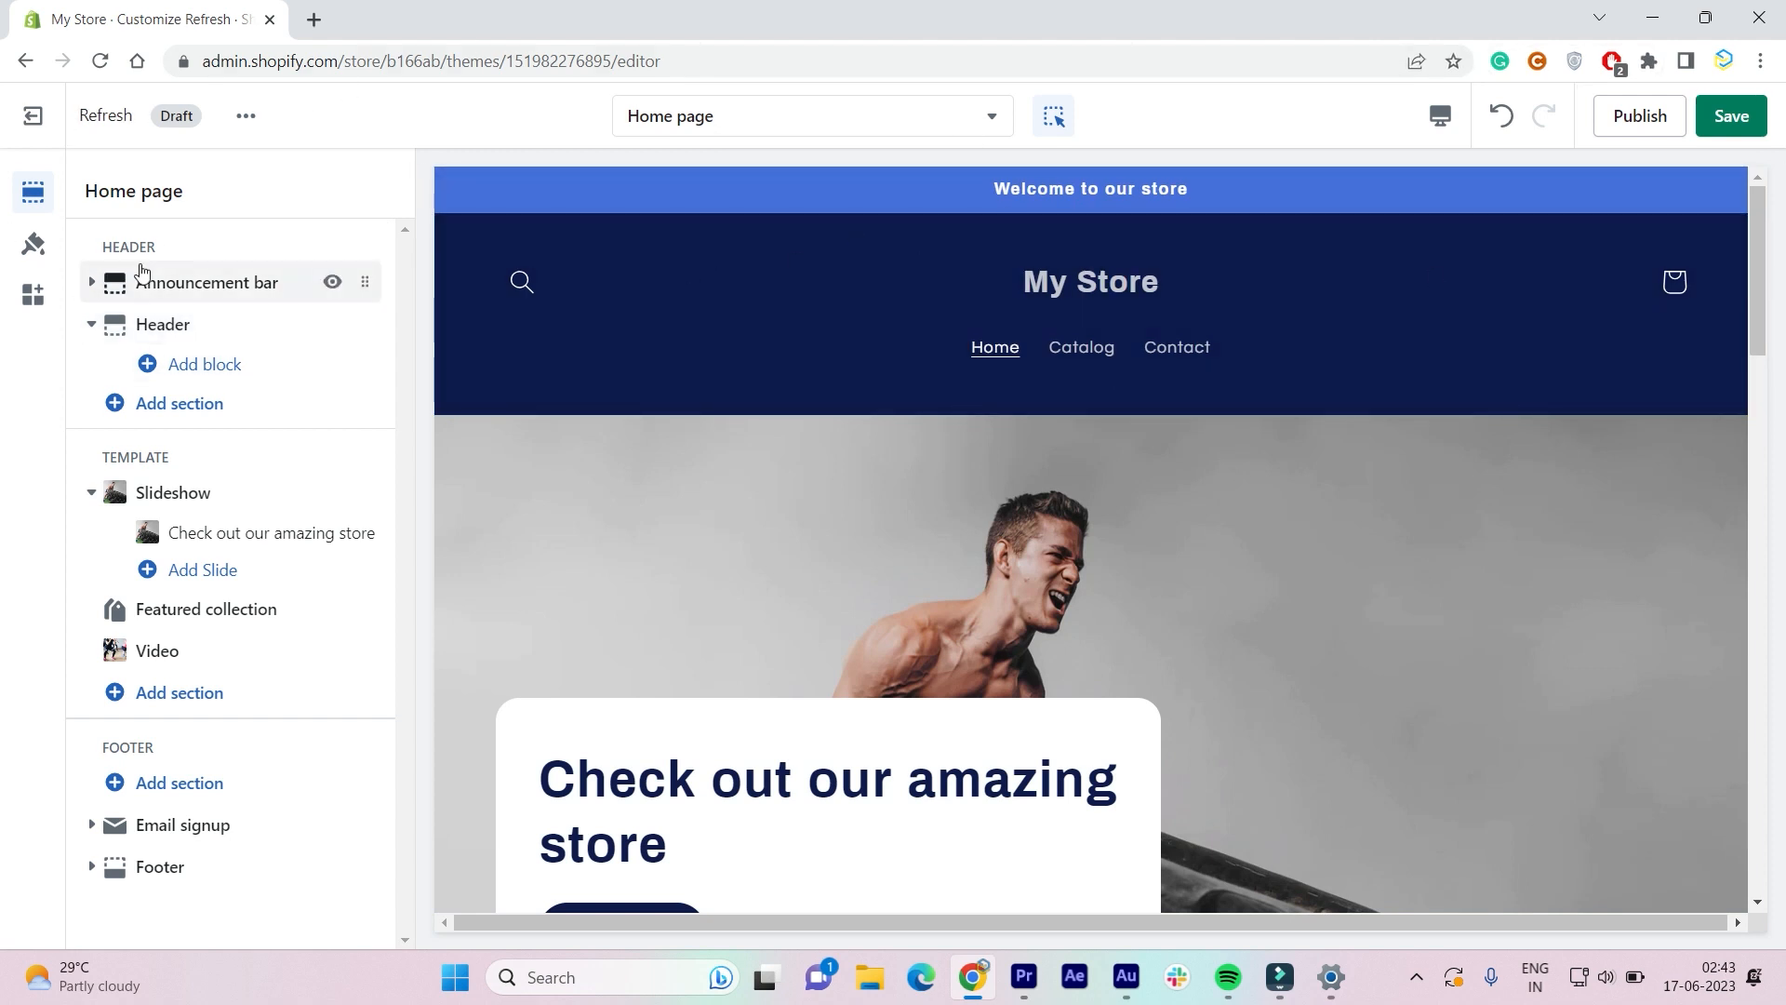
Examine which sections can be added to the home page's header and template without adding any
left_click(187, 410)
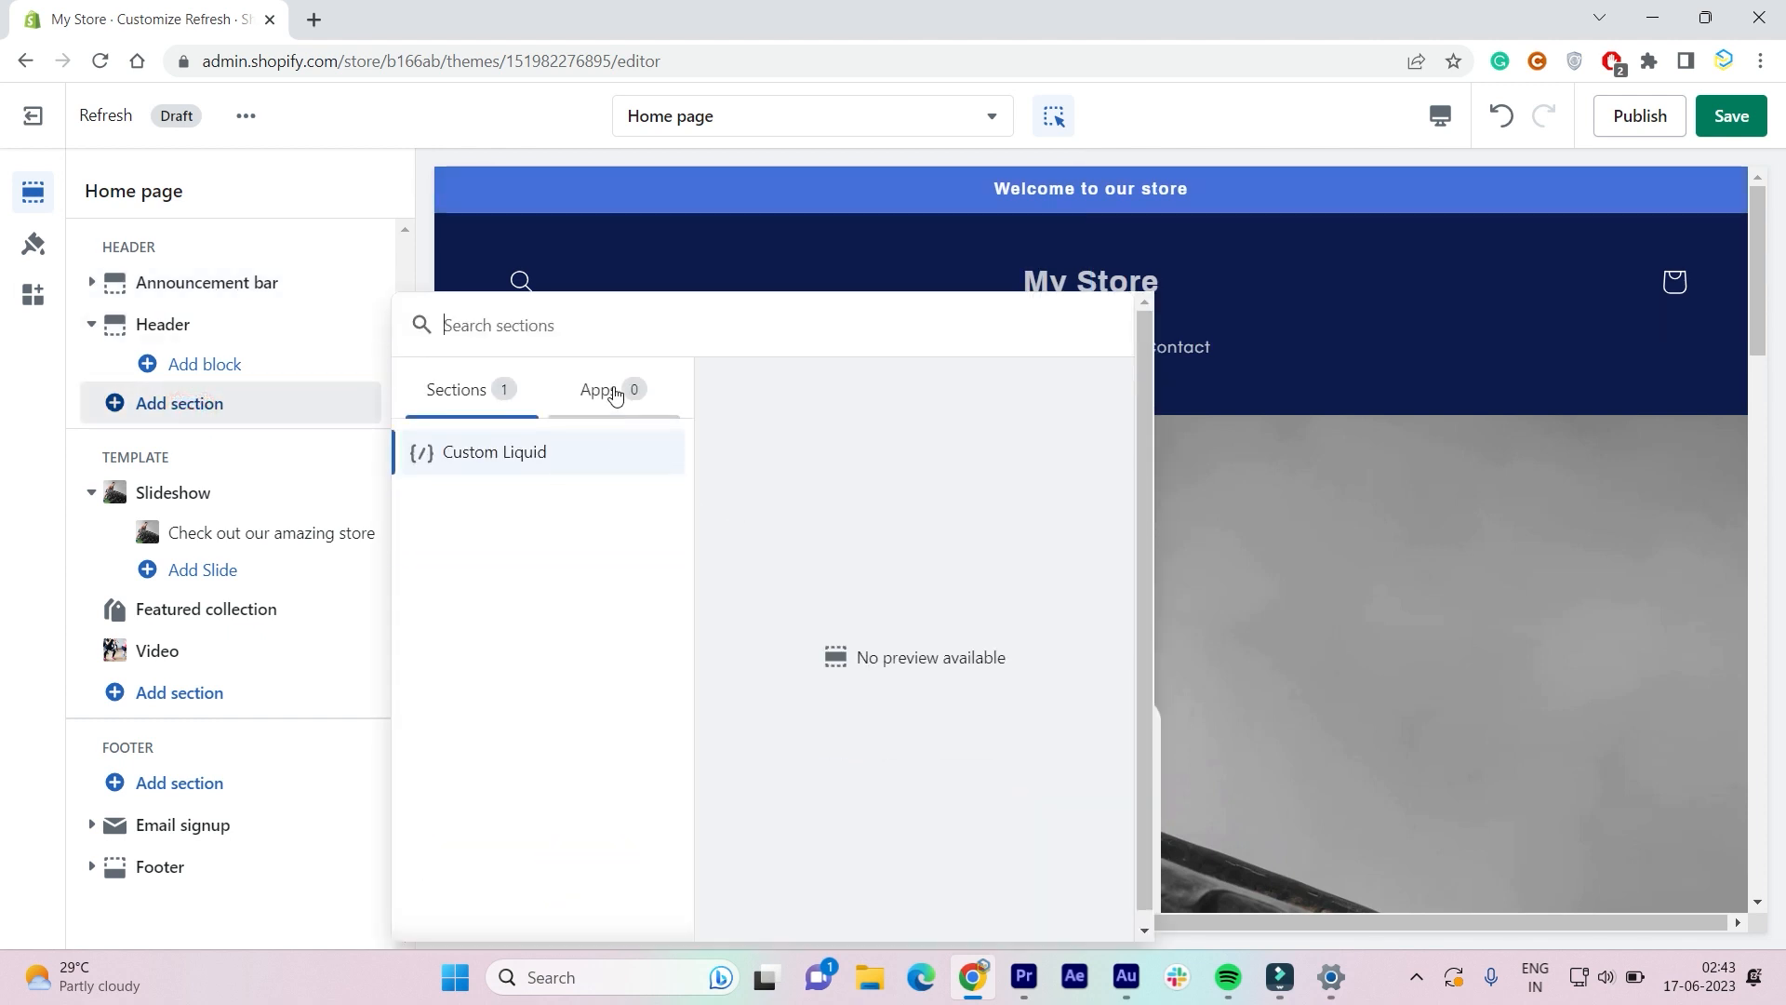
left_click(37, 448)
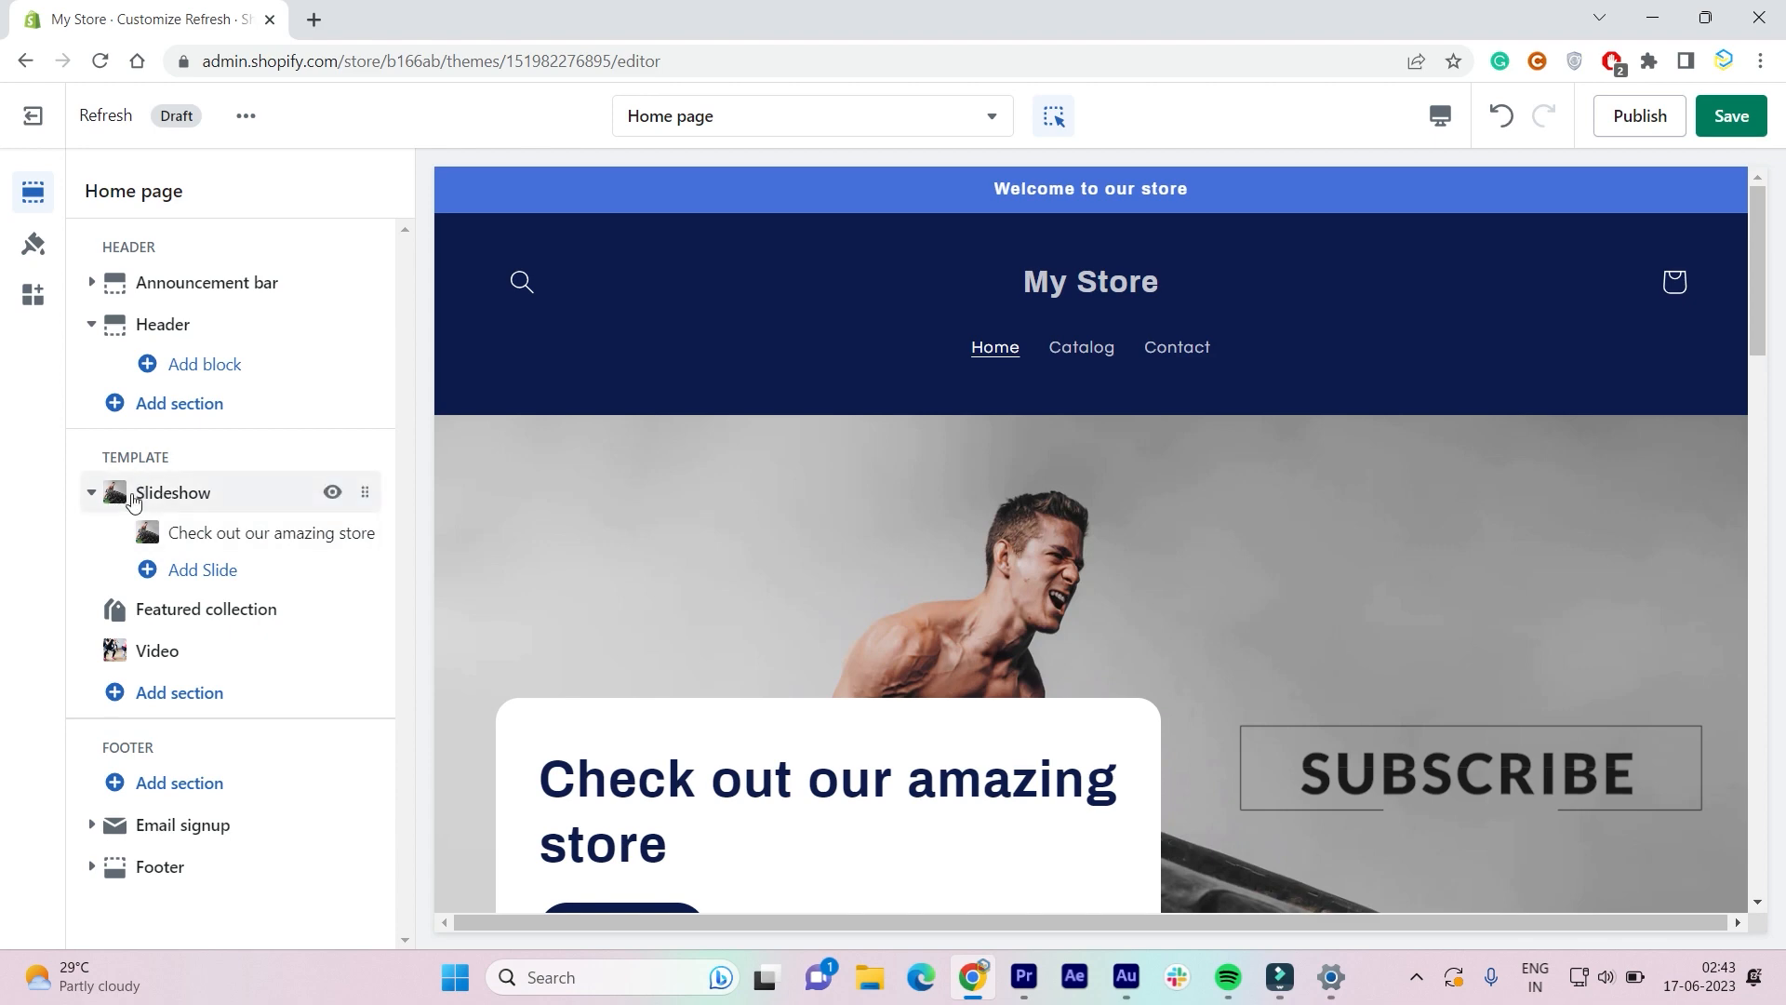
scroll(930, 325, "down", 10)
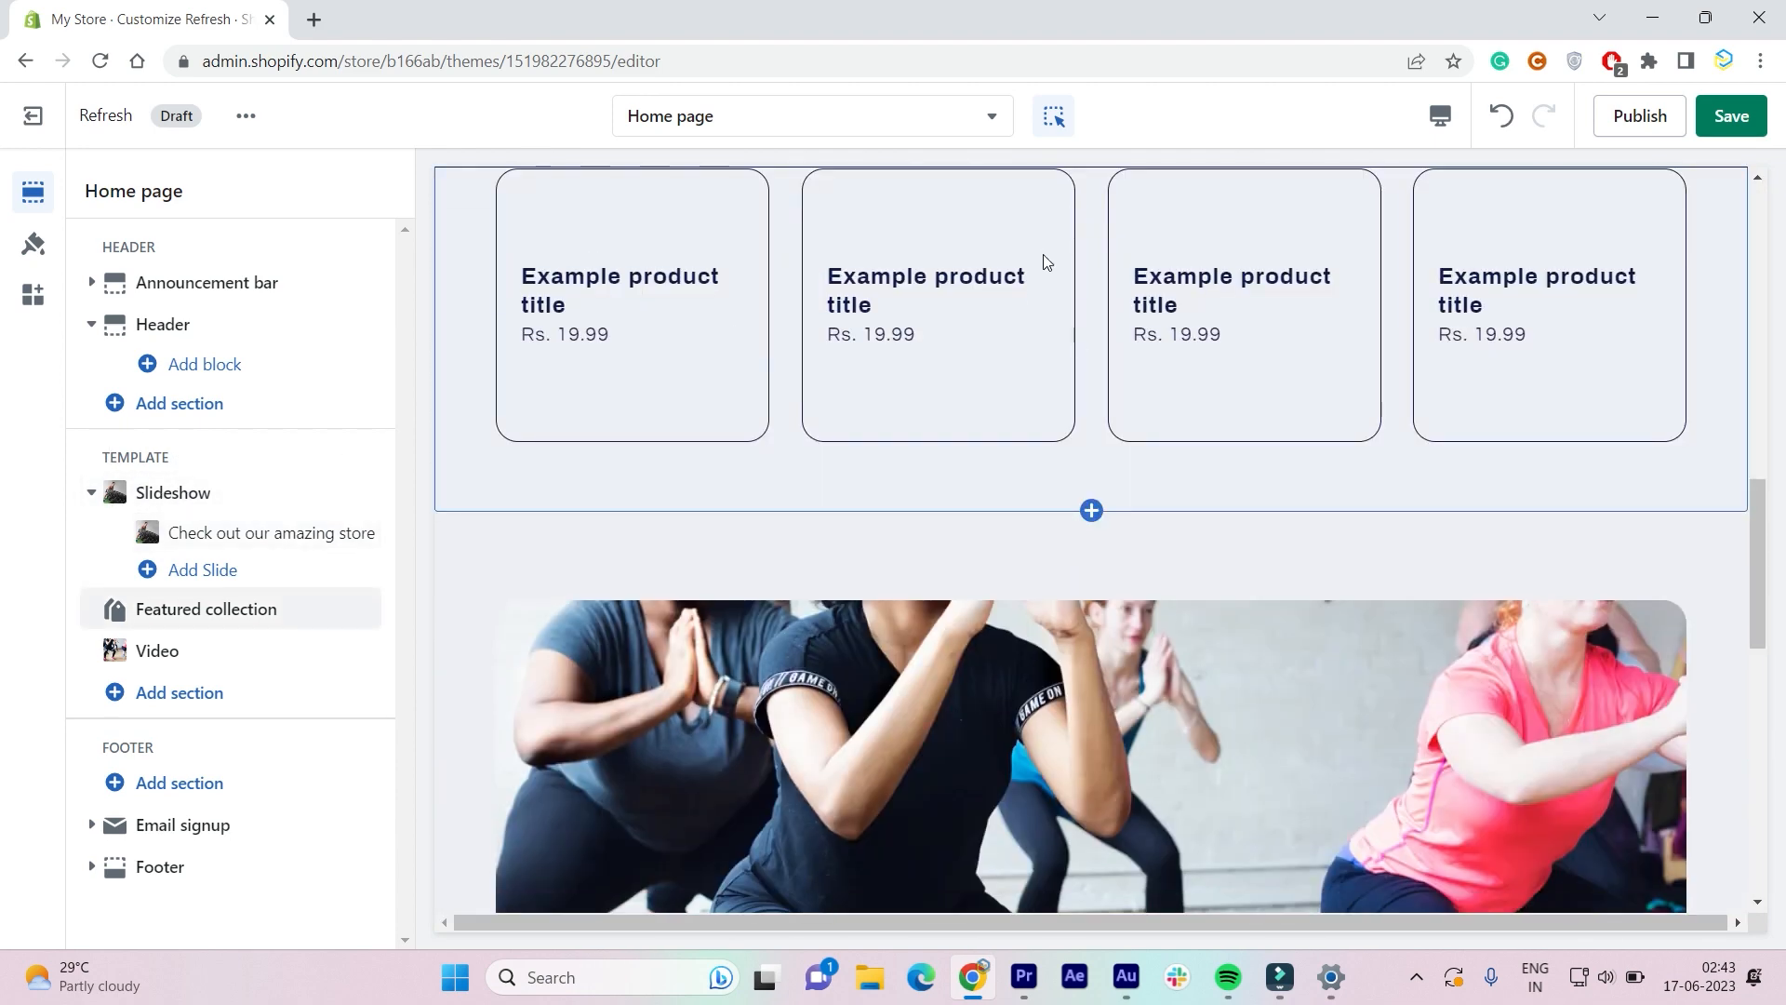
scroll(1043, 256, "down", 10)
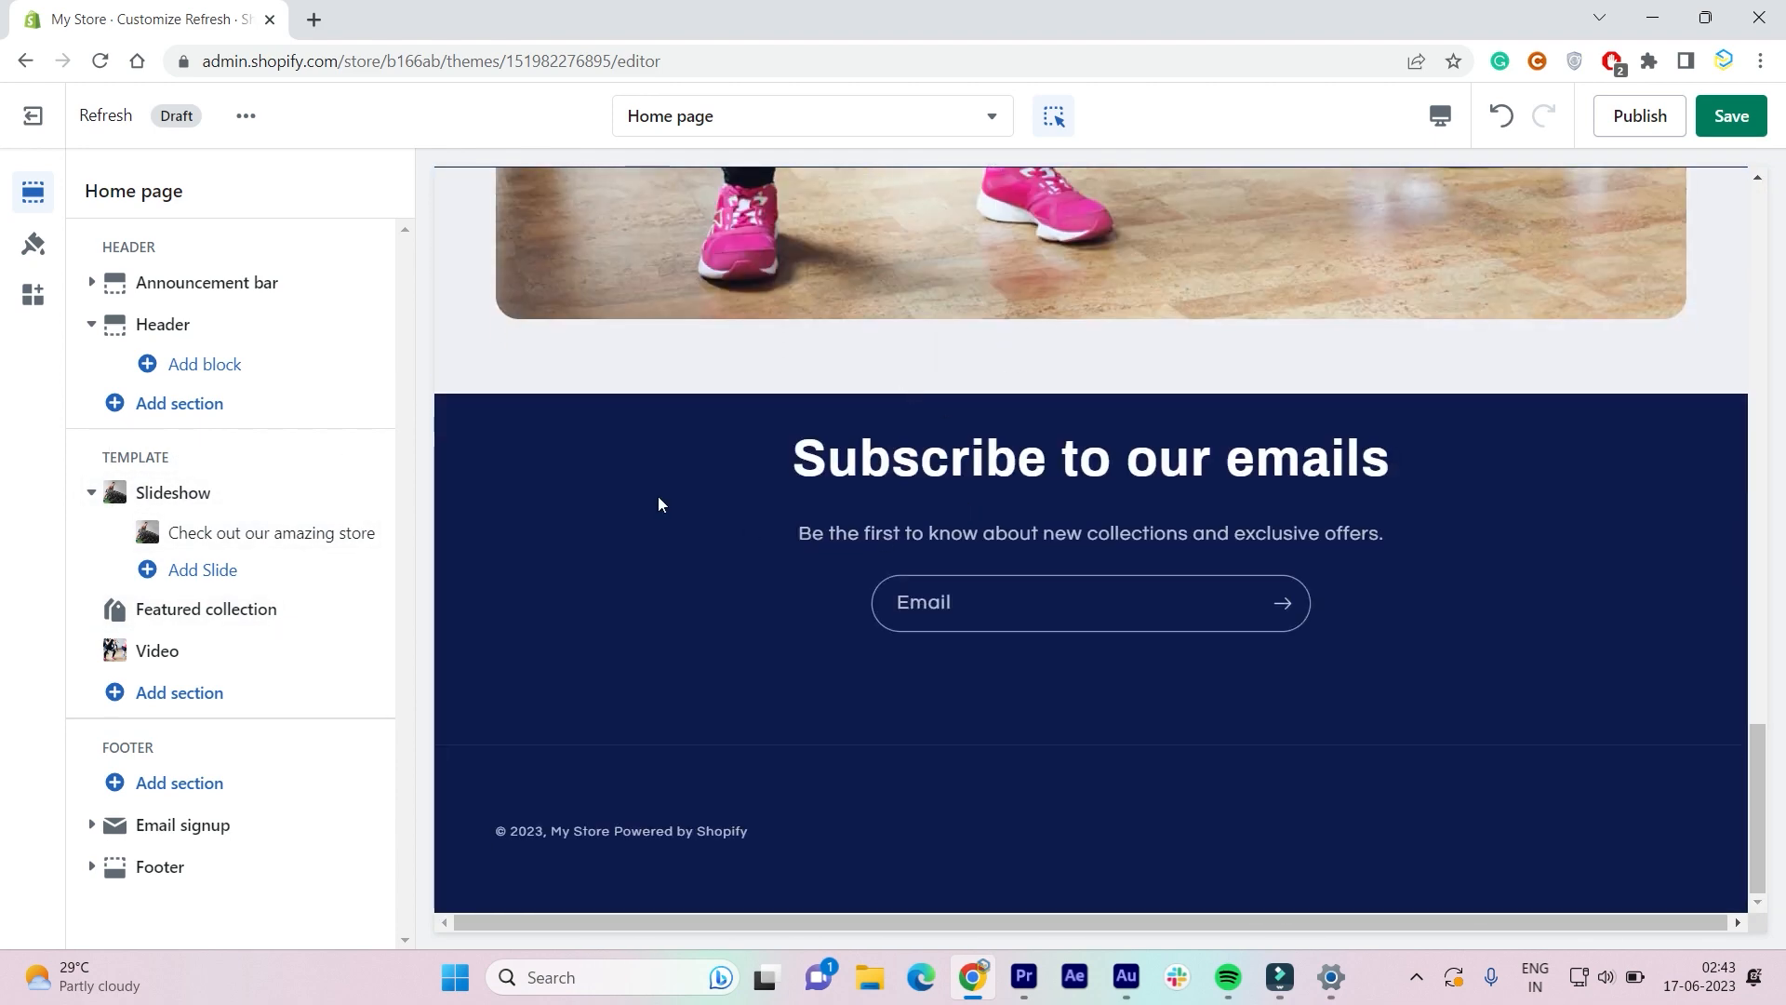
scroll(658, 503, "up", 10)
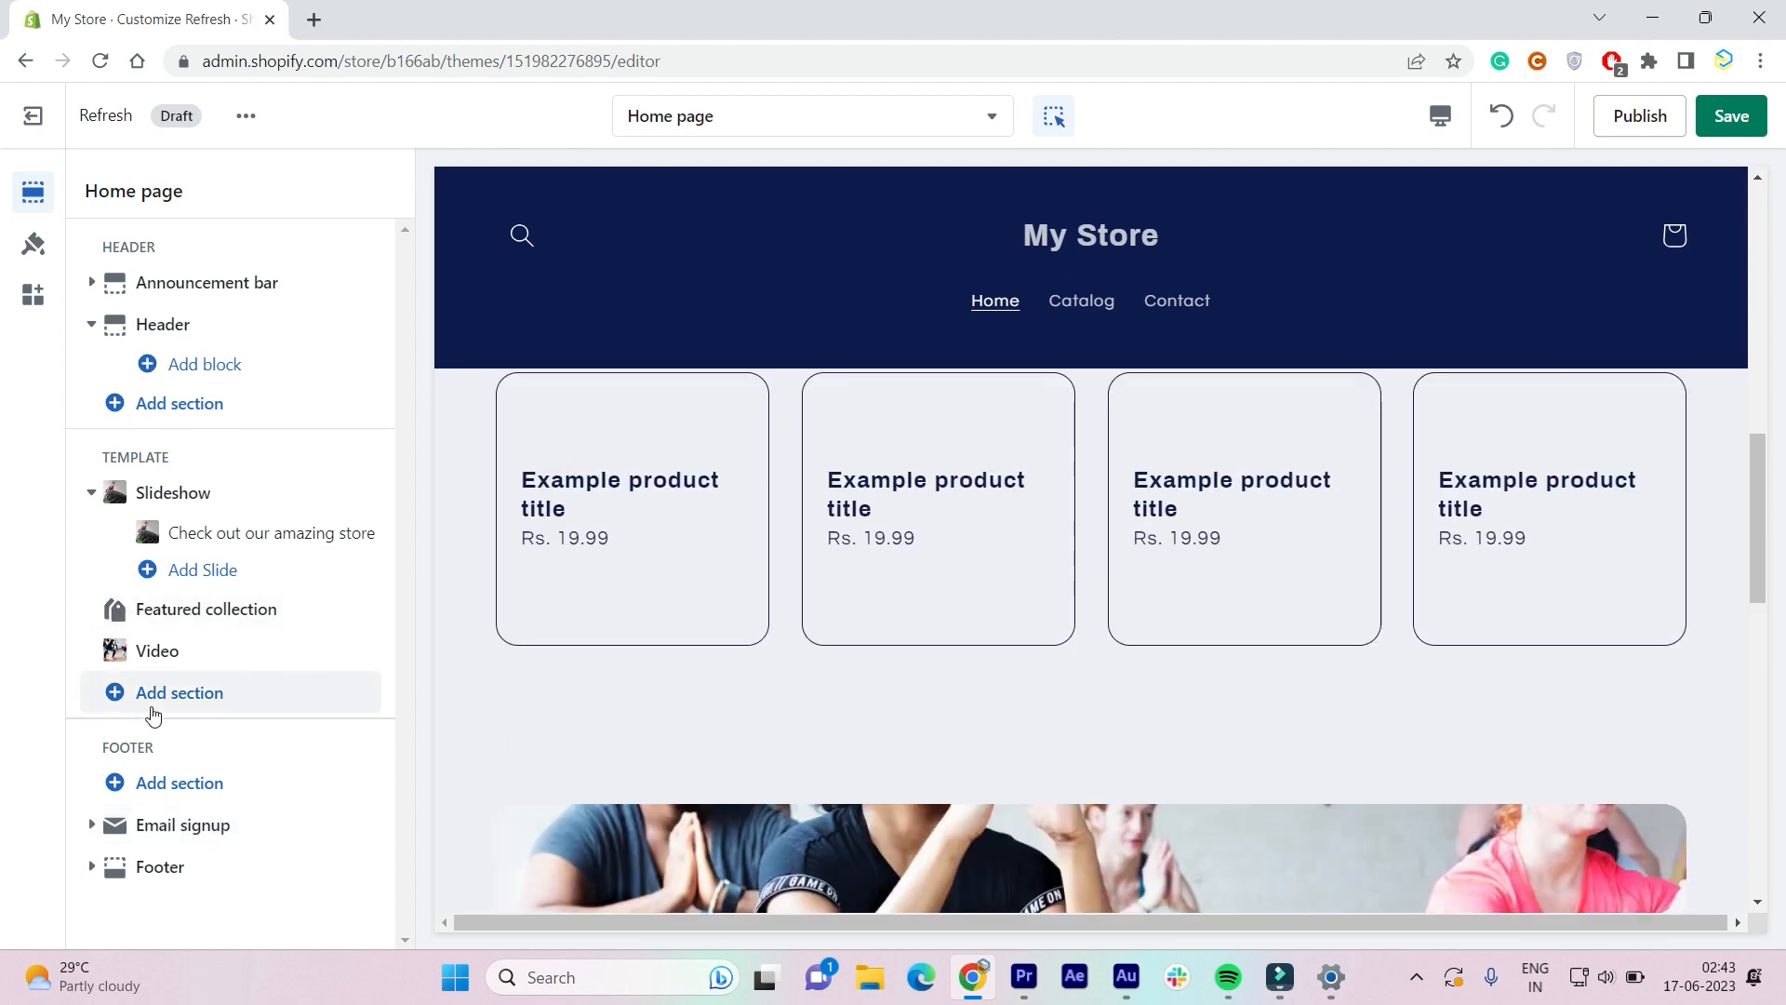
left_click(154, 709)
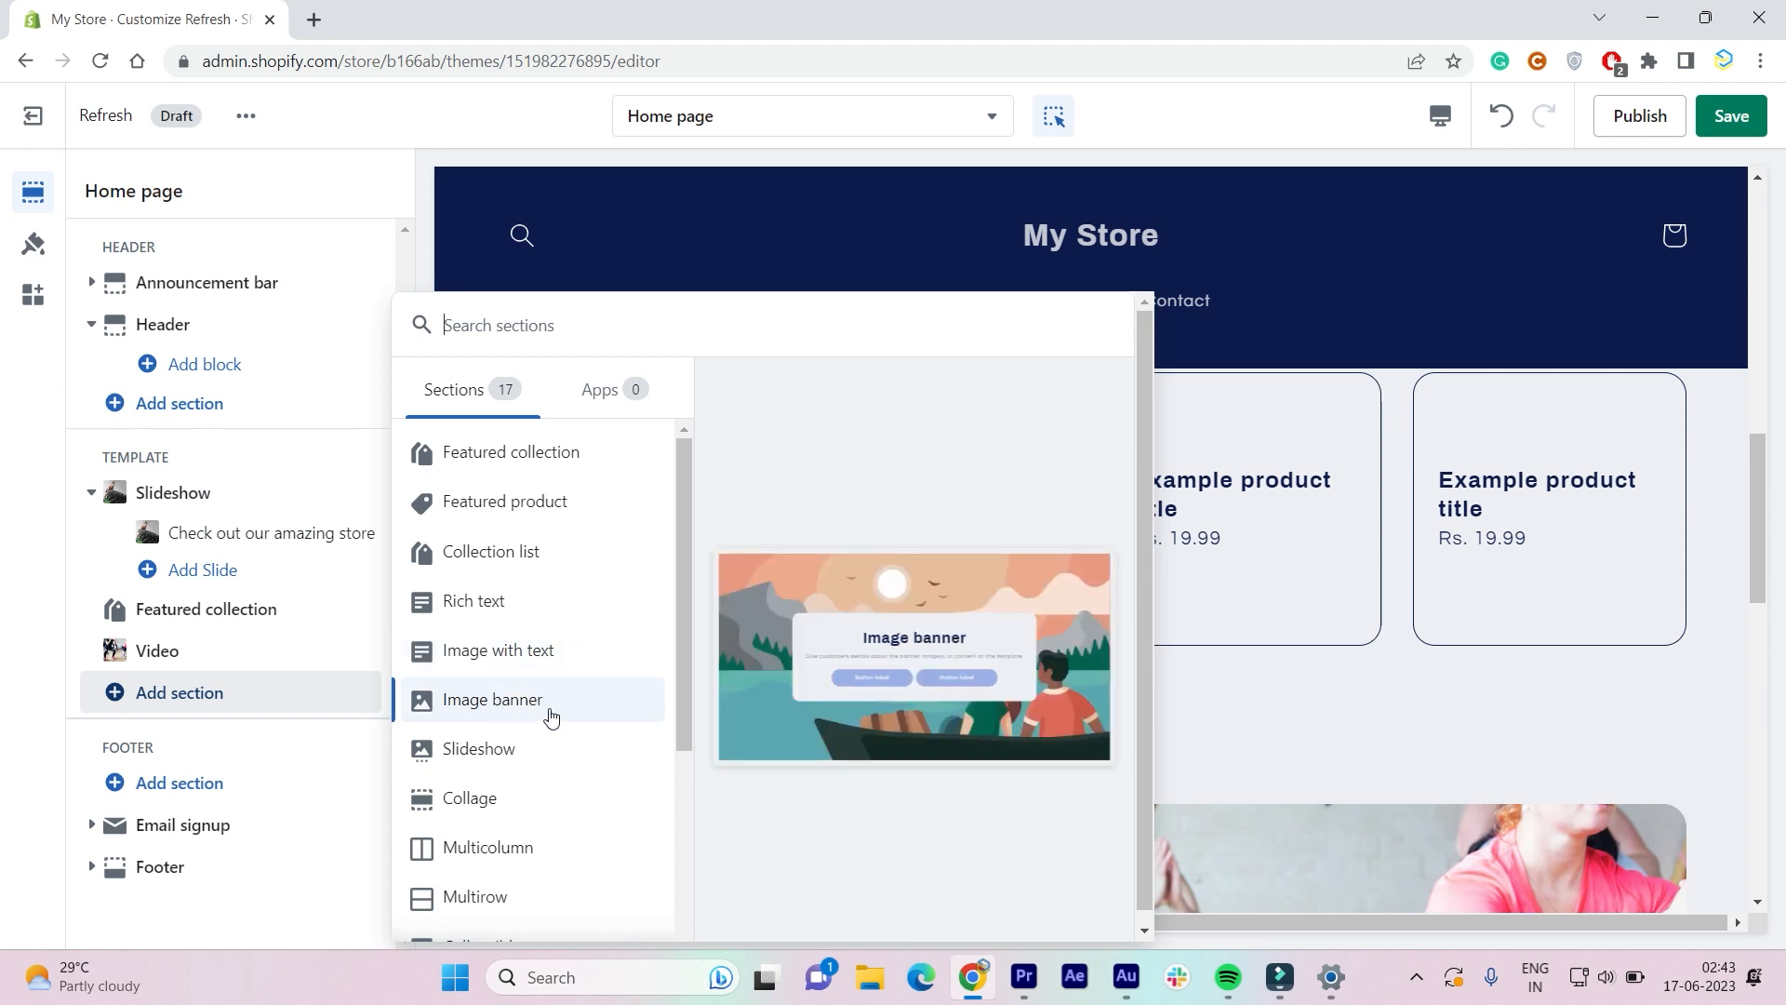
left_click(1723, 557)
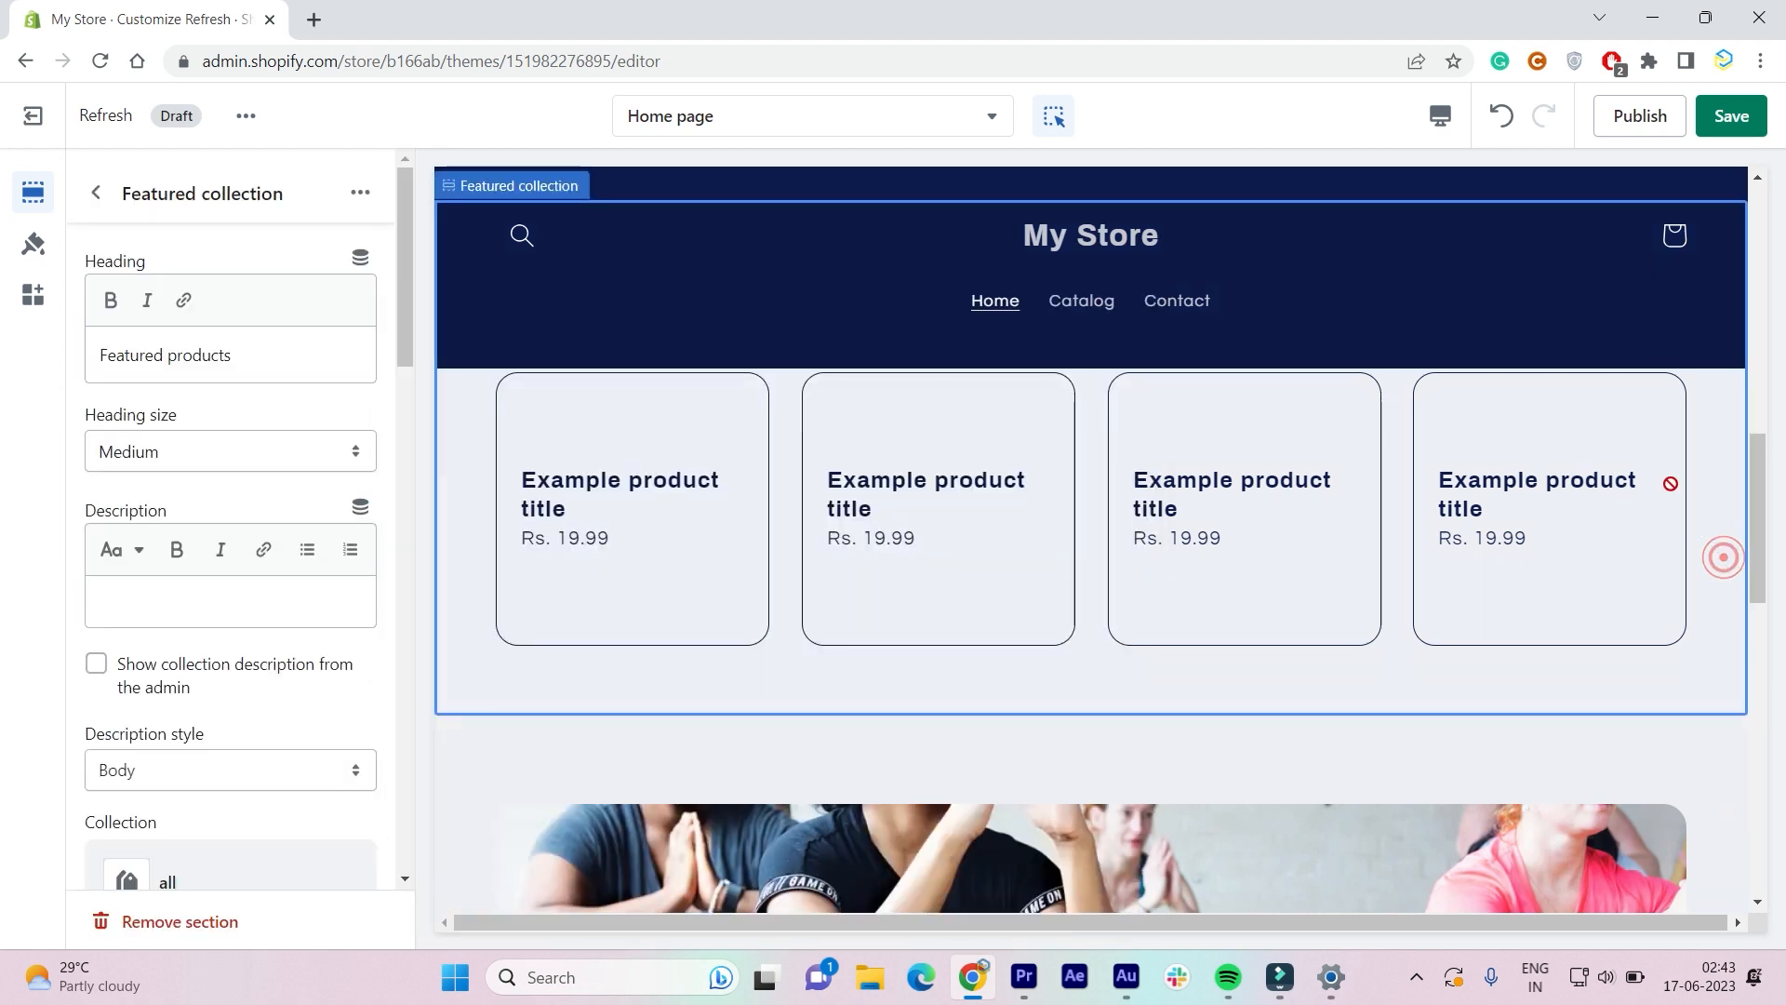
Select the home page slide, examine its image's focal point, URL handle and alt text settings, and close them unchanged
left_click(1438, 521)
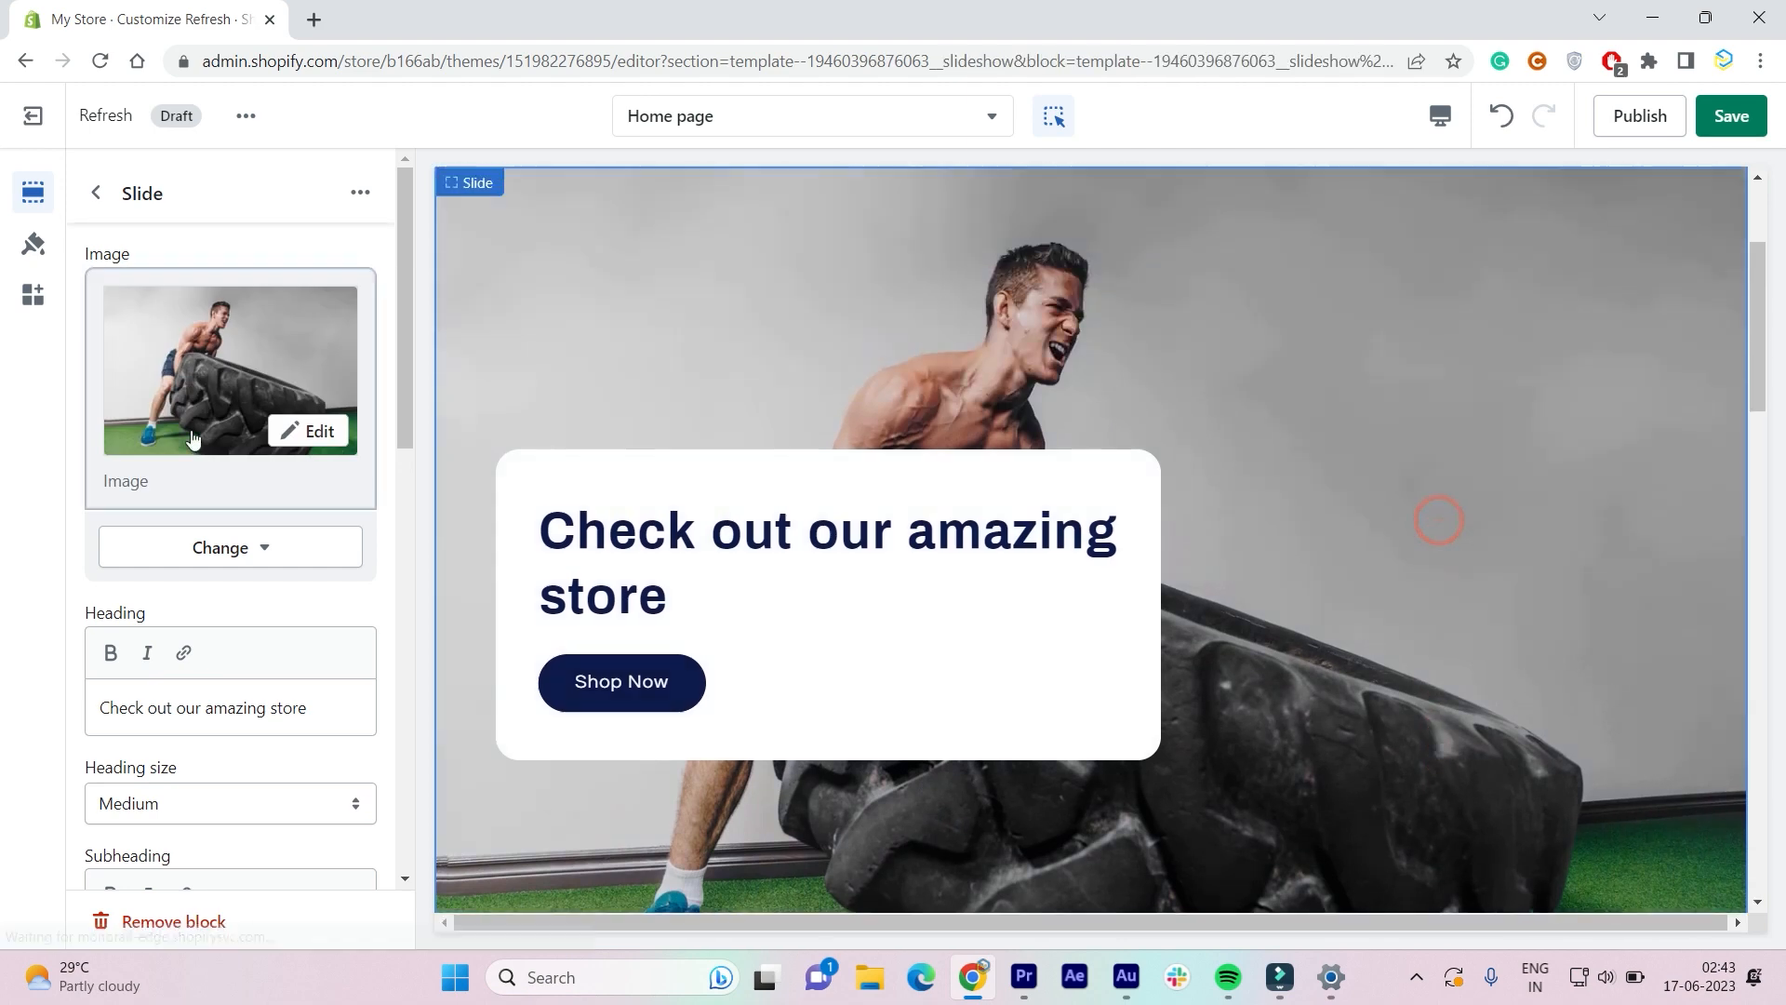
left_click(310, 430)
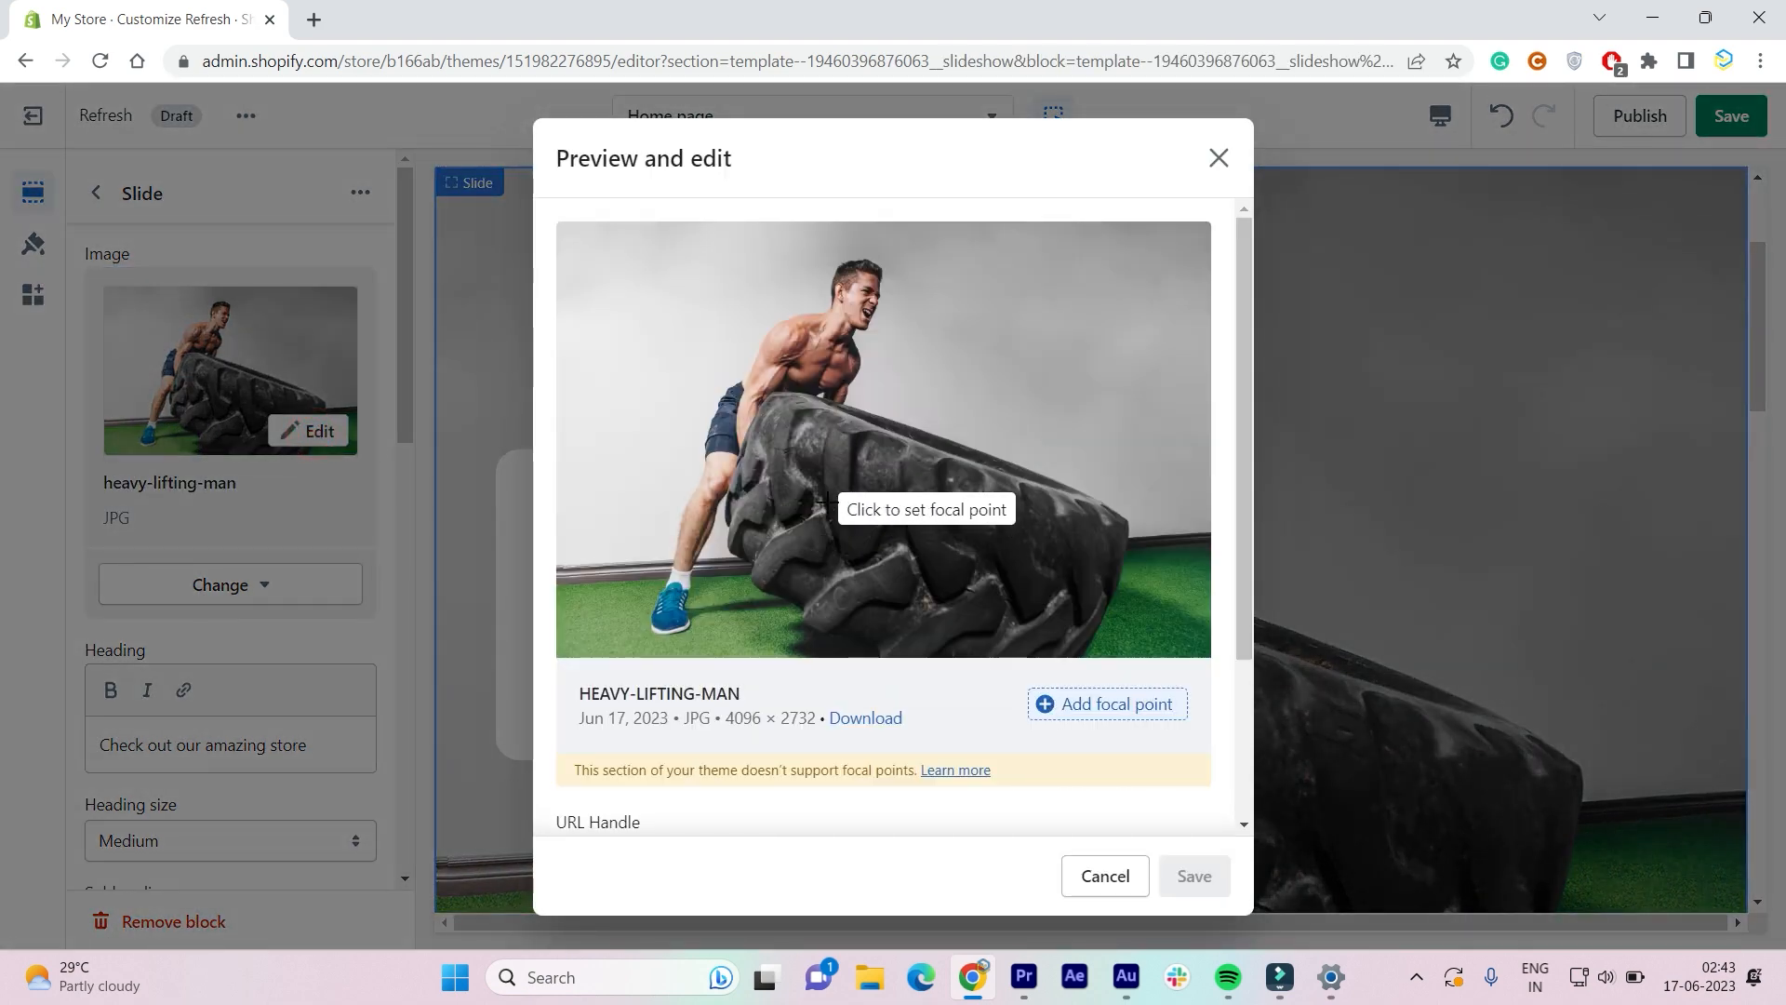
scroll(974, 702, "down", 3)
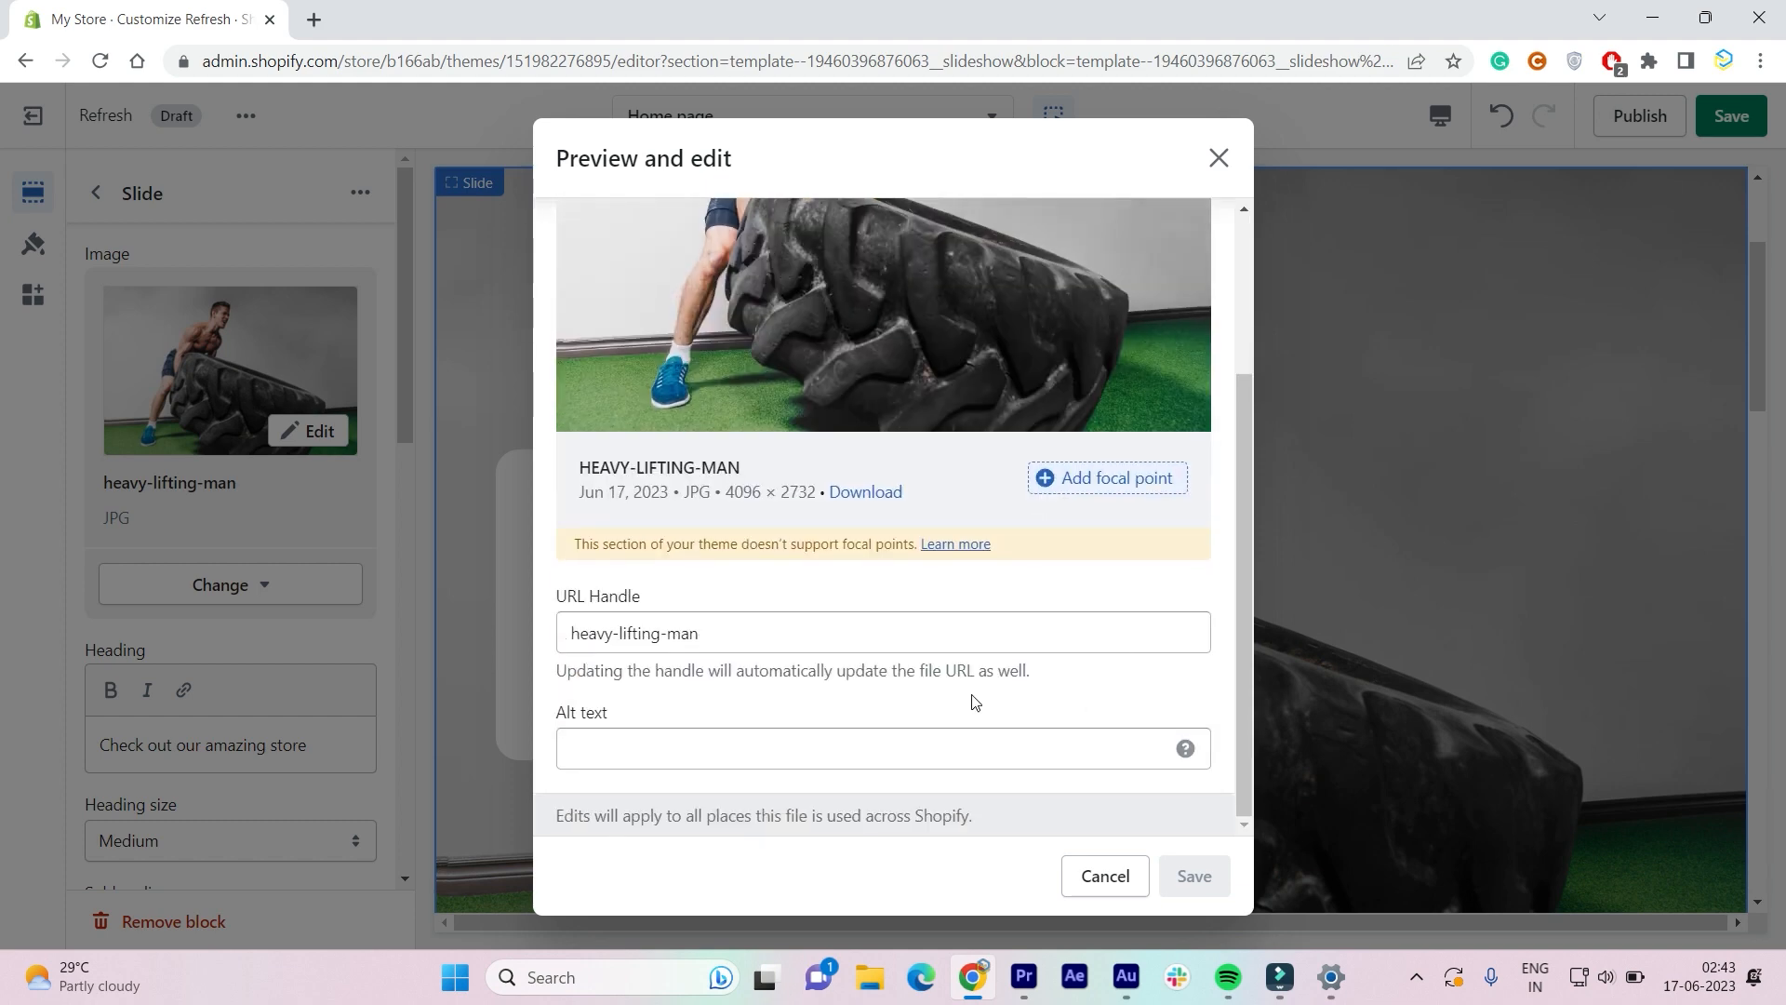
left_click(1219, 157)
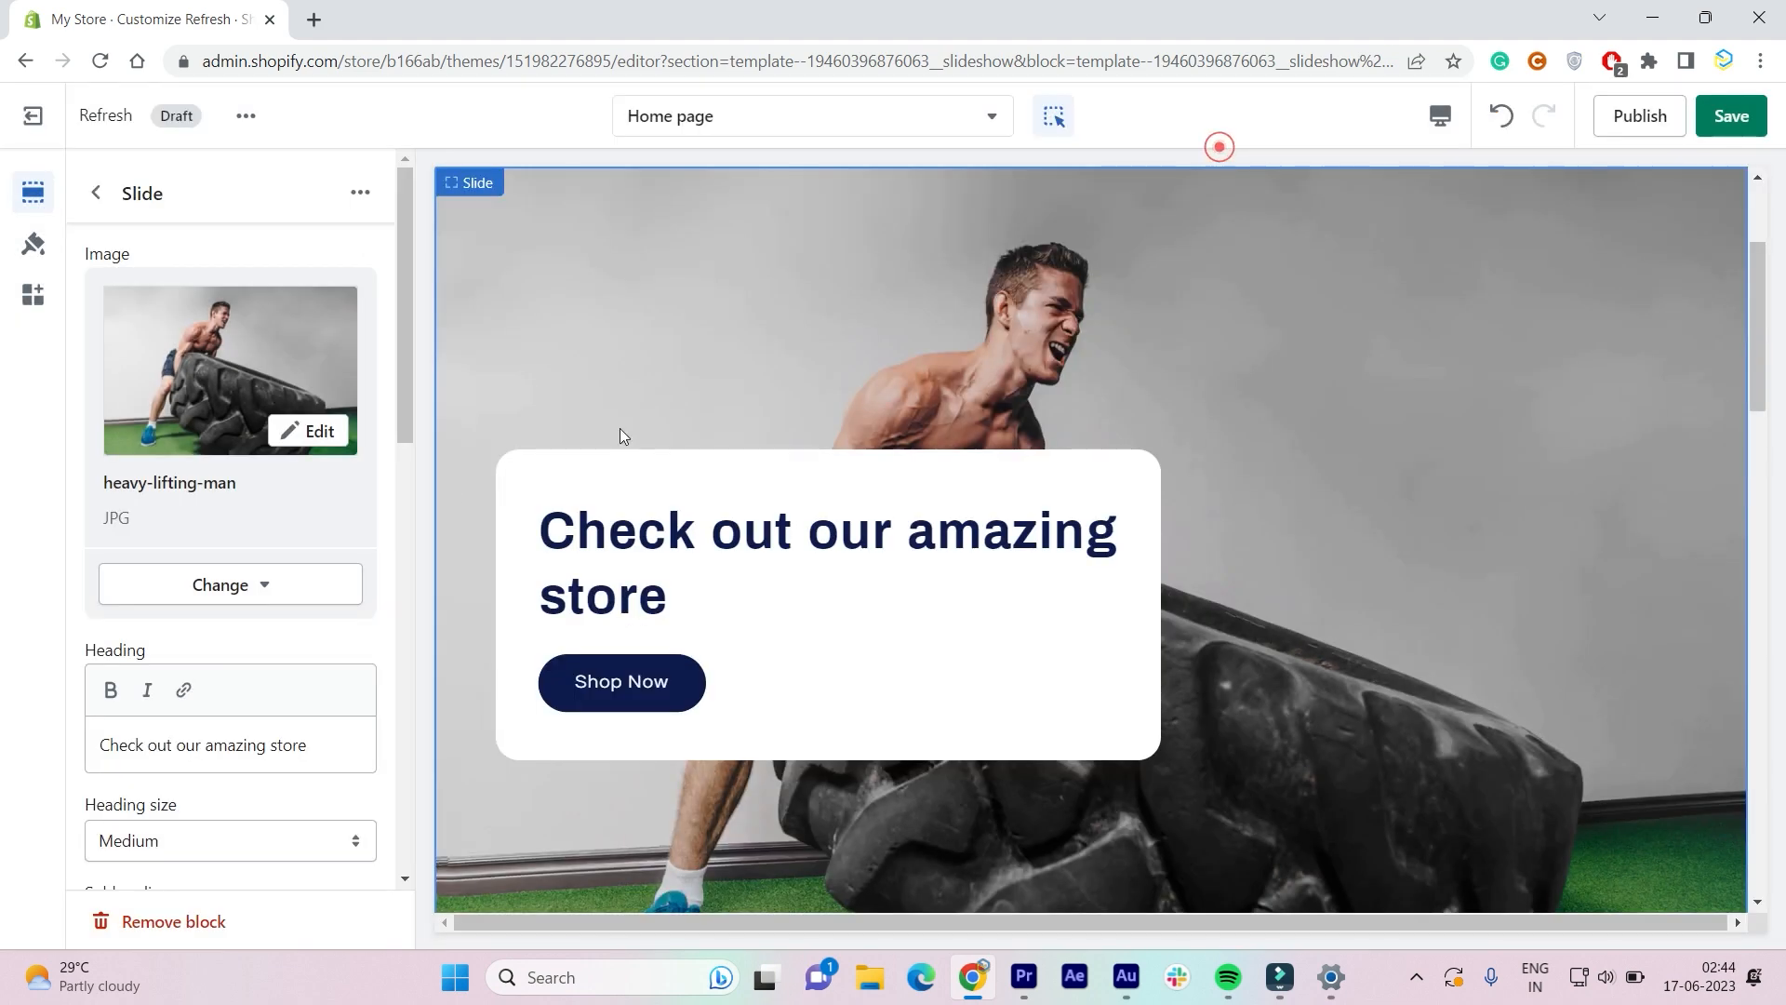
Browse the free image categories for the home page slide's image and open the Fitness & Sports category
left_click(240, 600)
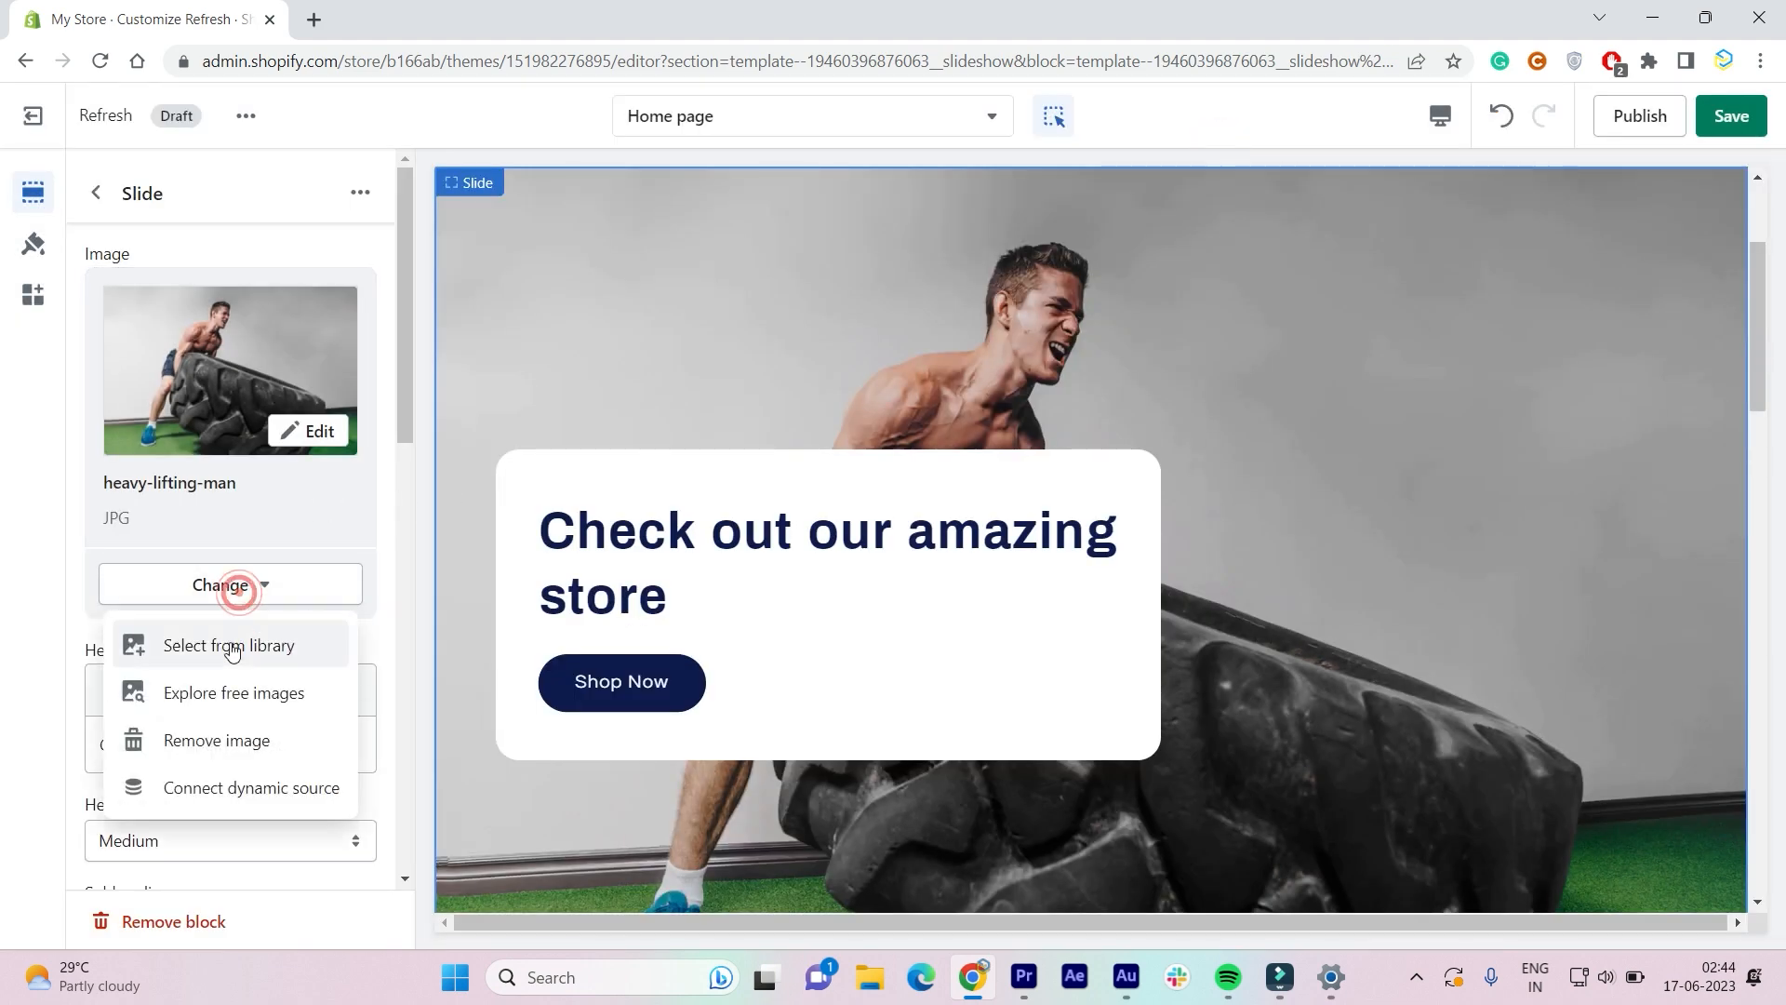
left_click(230, 712)
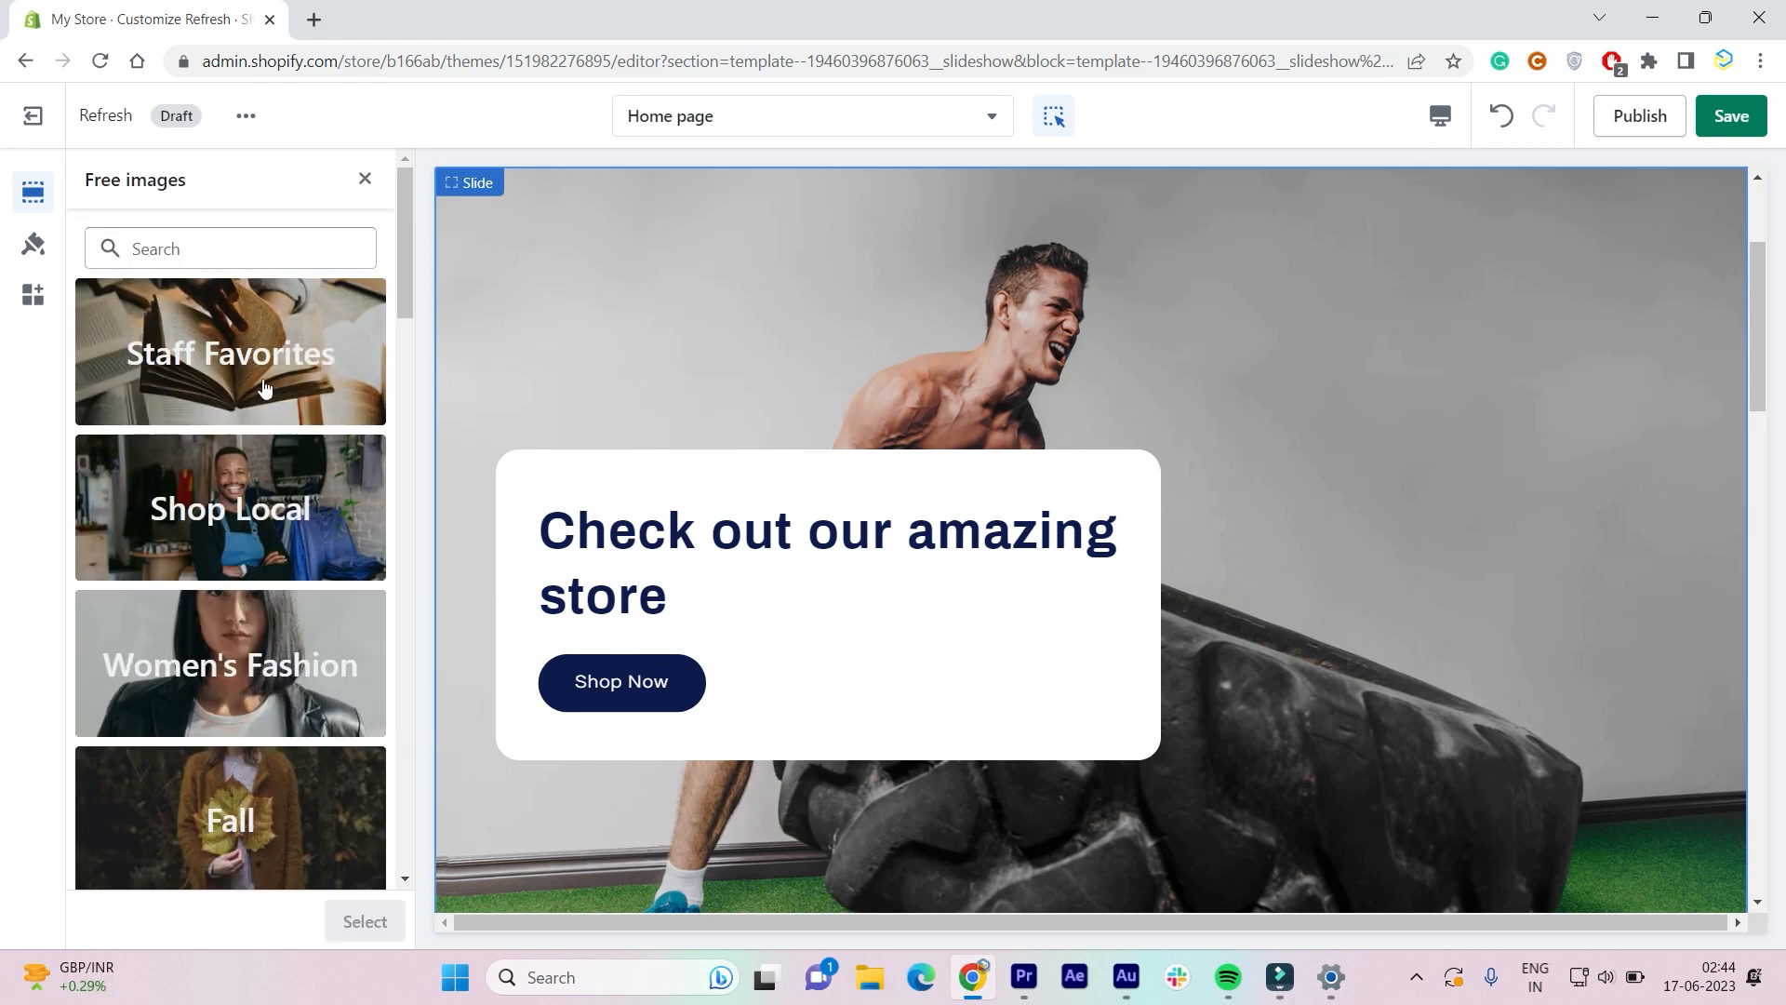
scroll(213, 440, "down", 3)
scroll(212, 440, "down", 5)
scroll(207, 482, "down", 13)
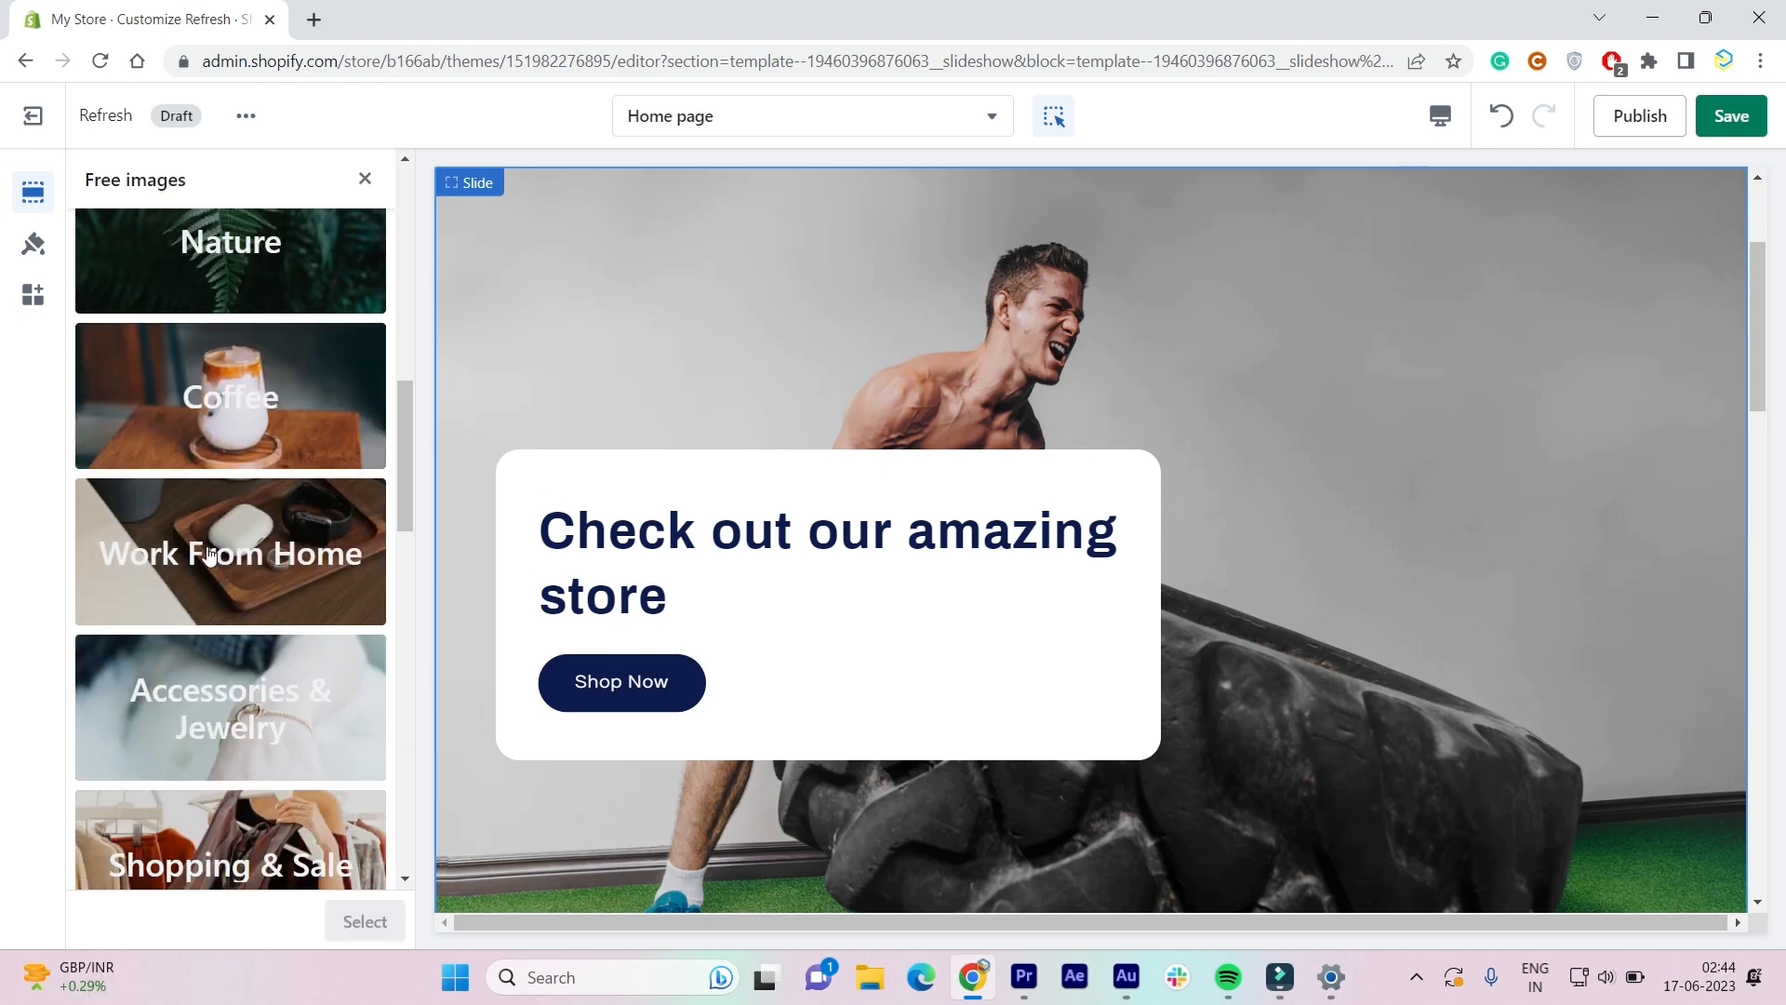
scroll(232, 526, "down", 4)
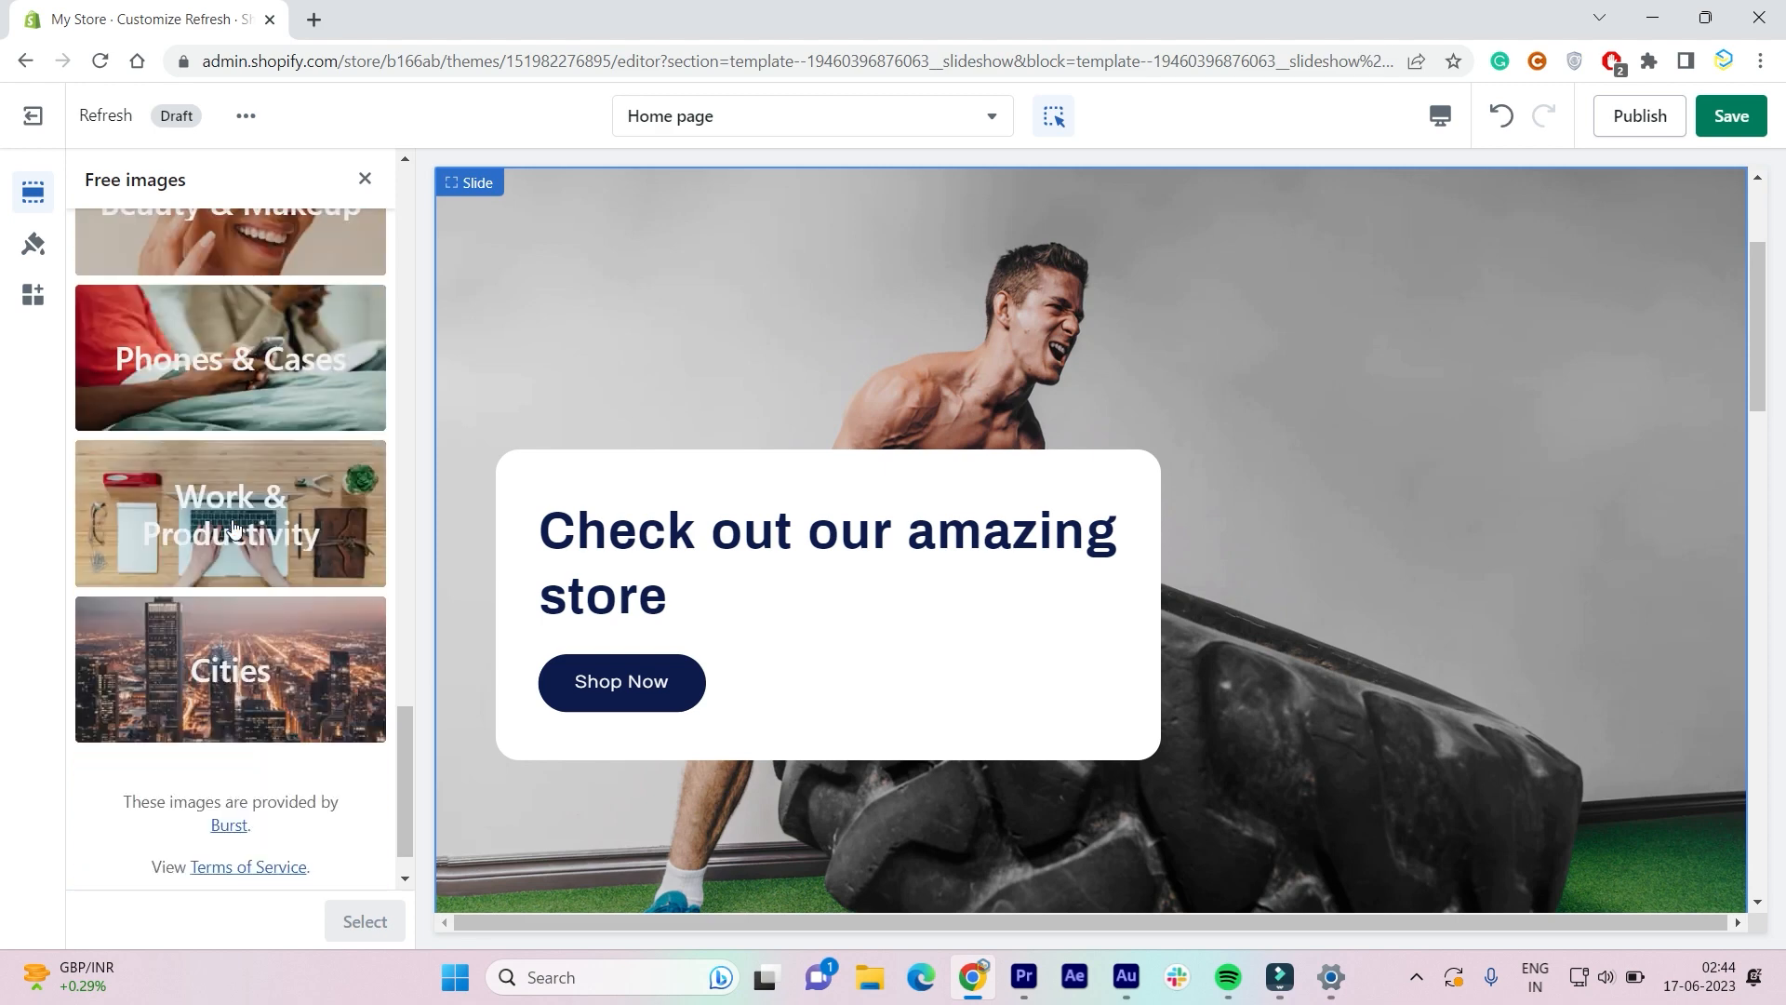
scroll(232, 526, "up", 10)
scroll(233, 527, "up", 20)
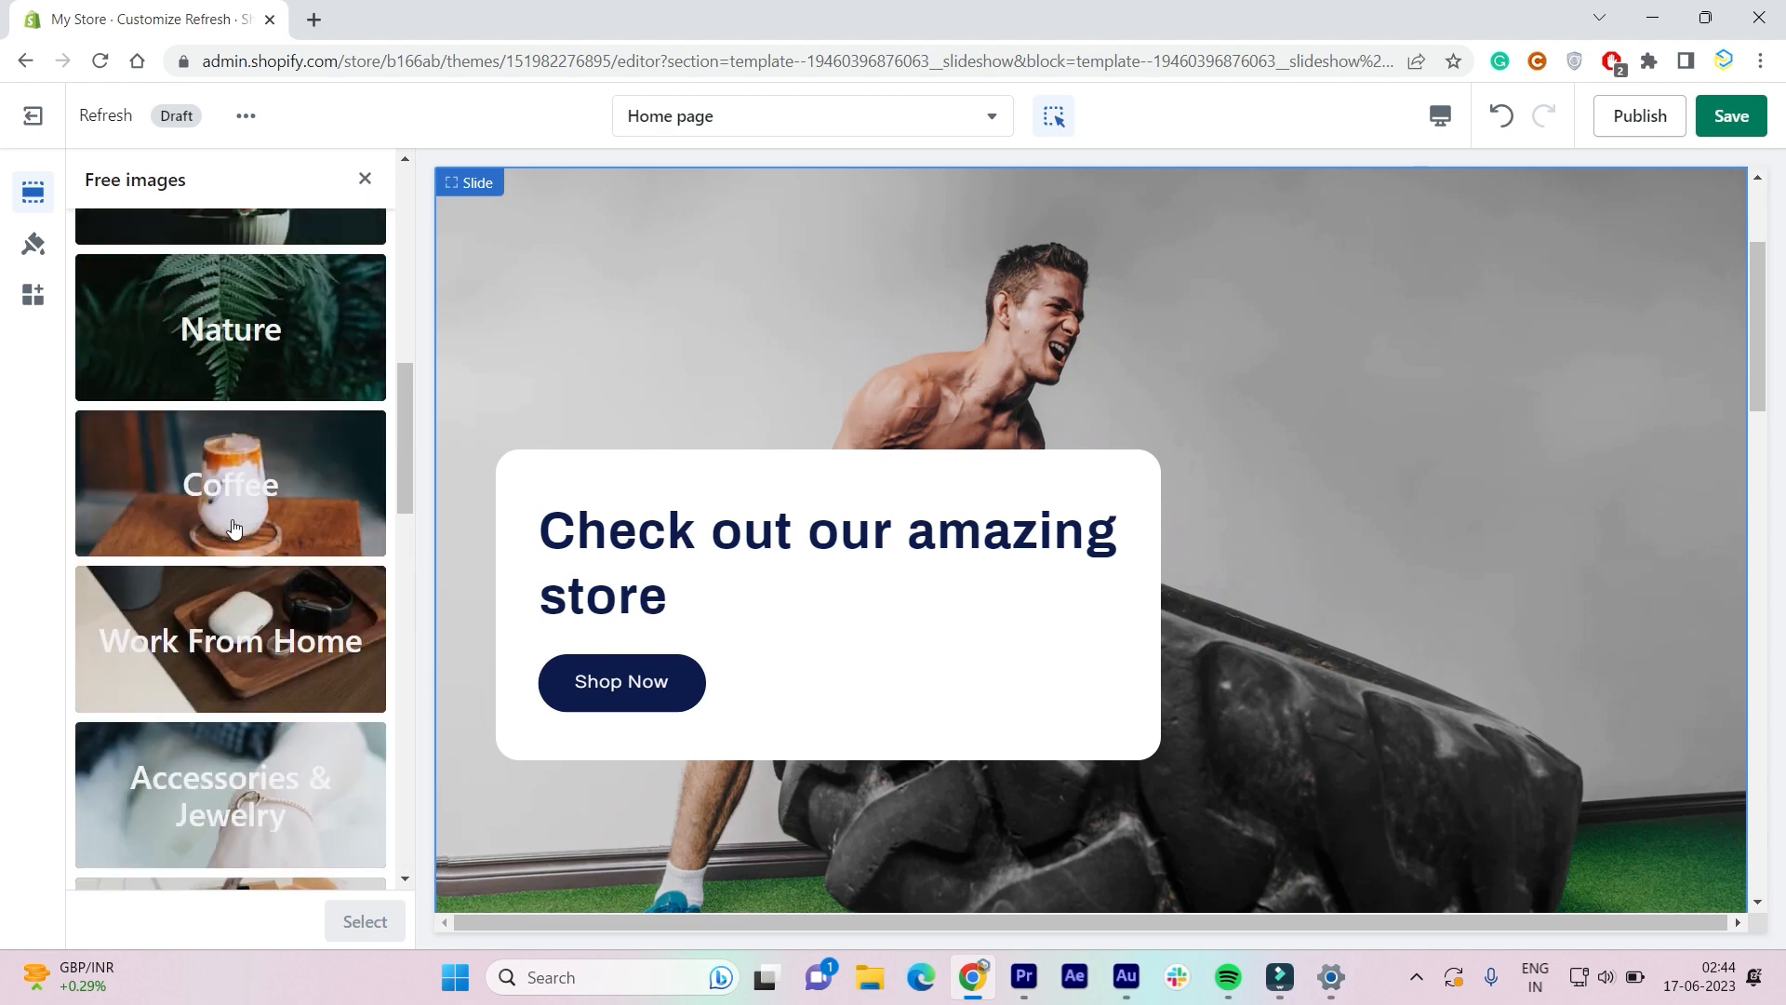
scroll(231, 537, "down", 5)
scroll(230, 537, "down", 18)
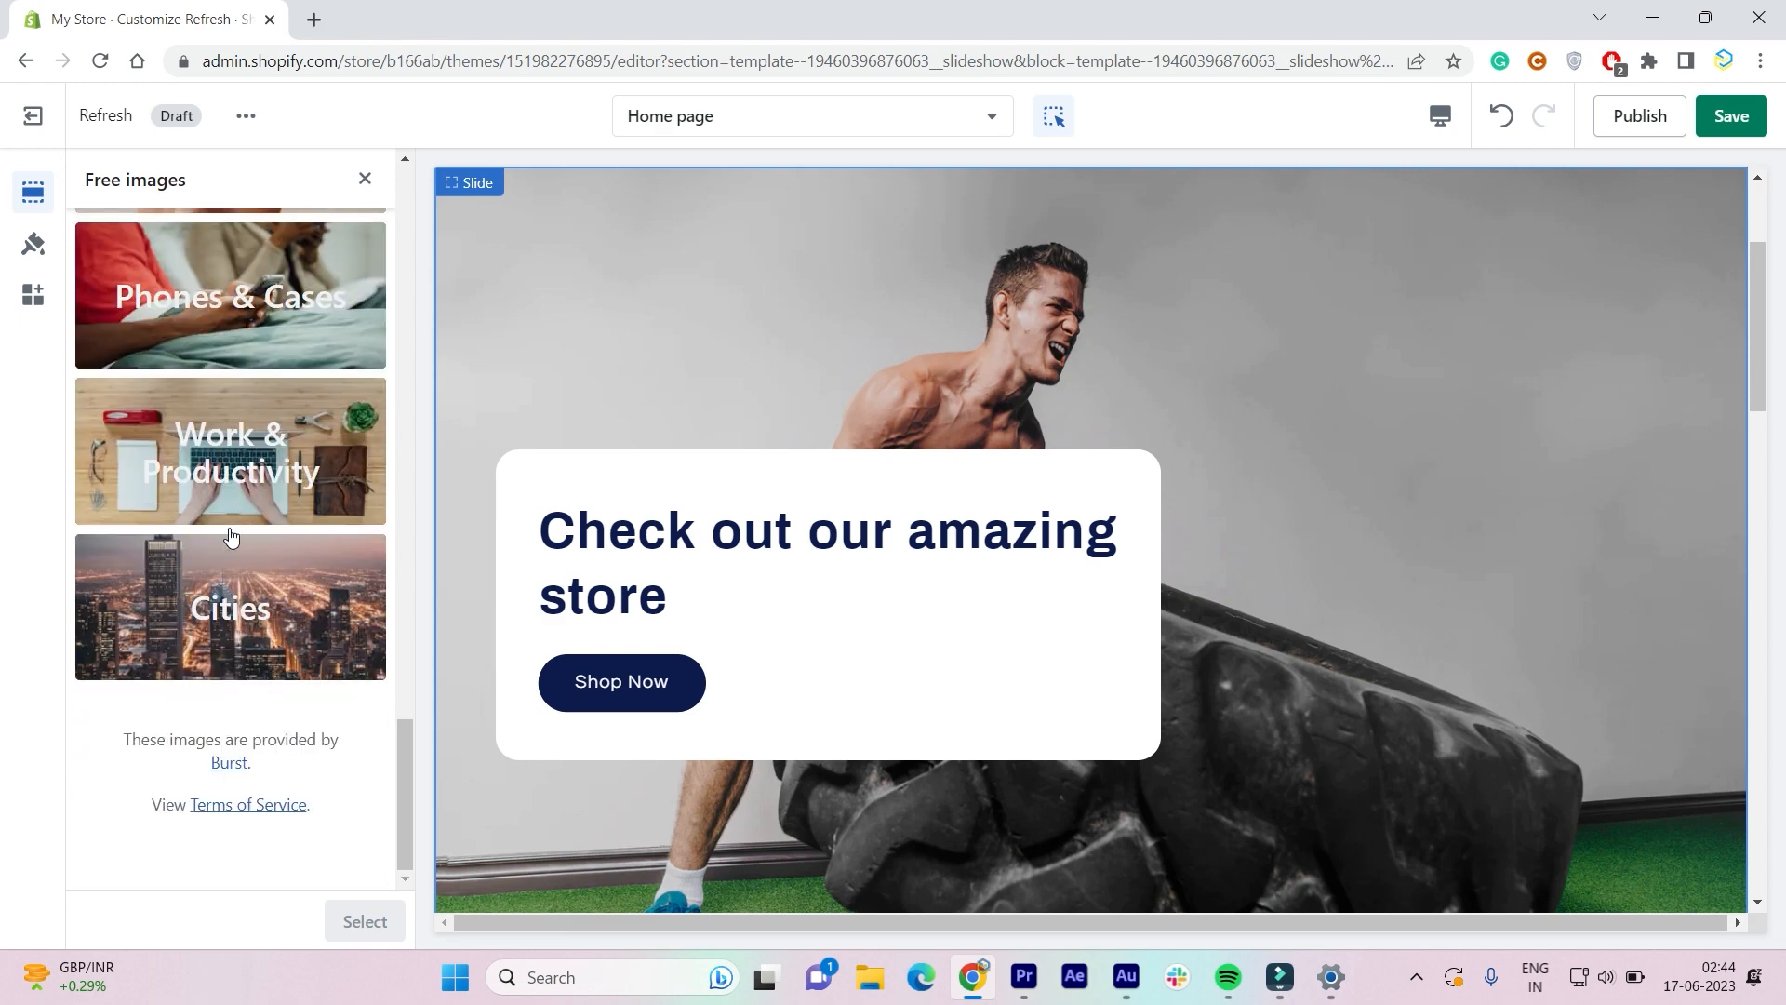
scroll(244, 586, "up", 12)
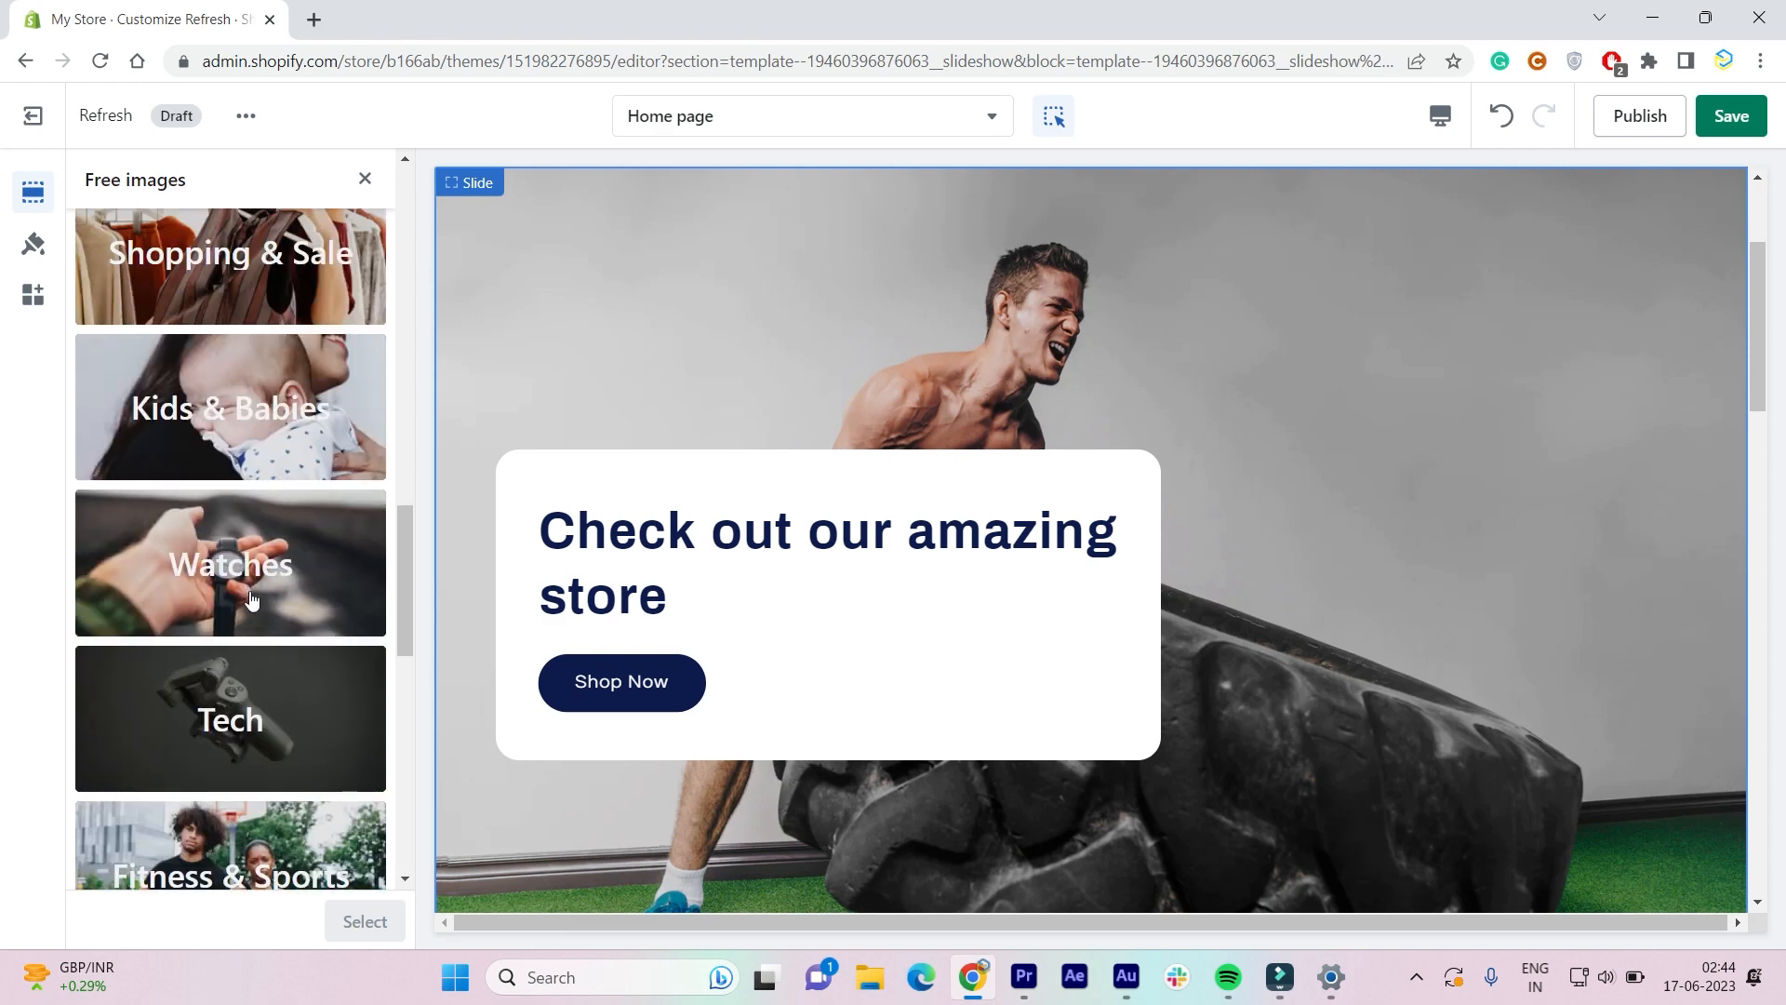
scroll(251, 600, "down", 2)
left_click(194, 661)
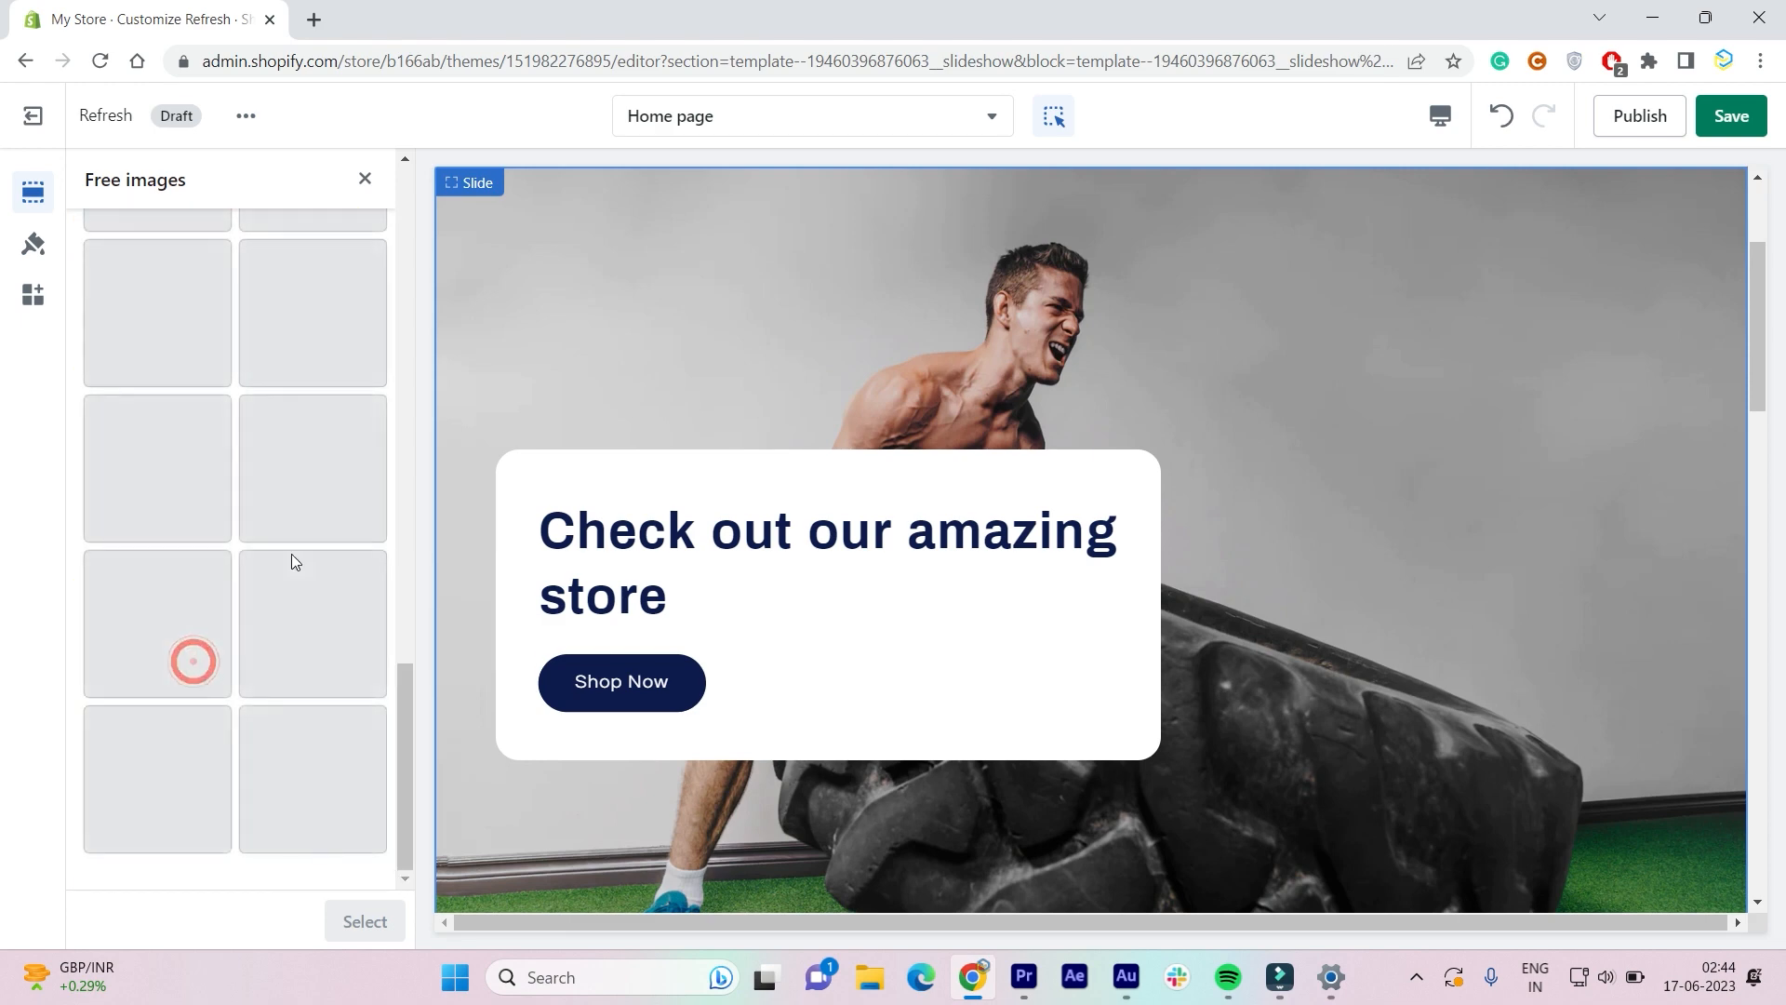
Replace the slide's image with the free arm-back-muscles photo of a man lifting two dumbbells
scroll(222, 515, "down", 1)
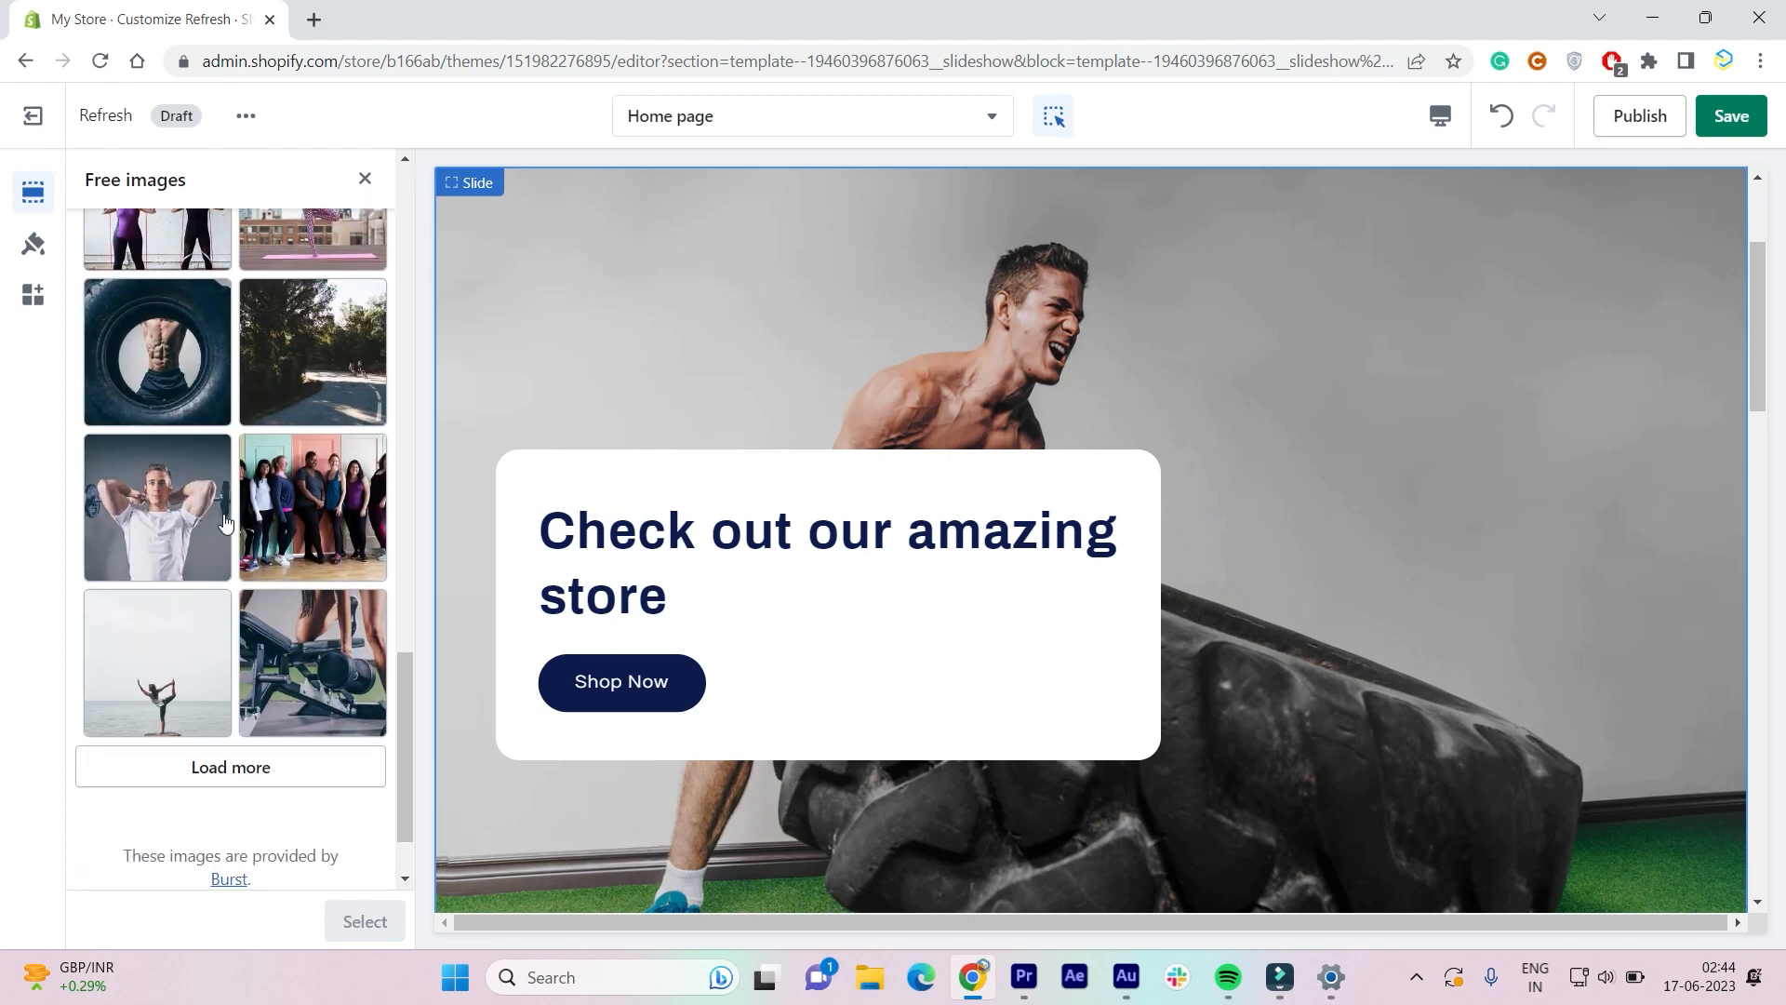
scroll(223, 516, "up", 6)
scroll(216, 394, "up", 6)
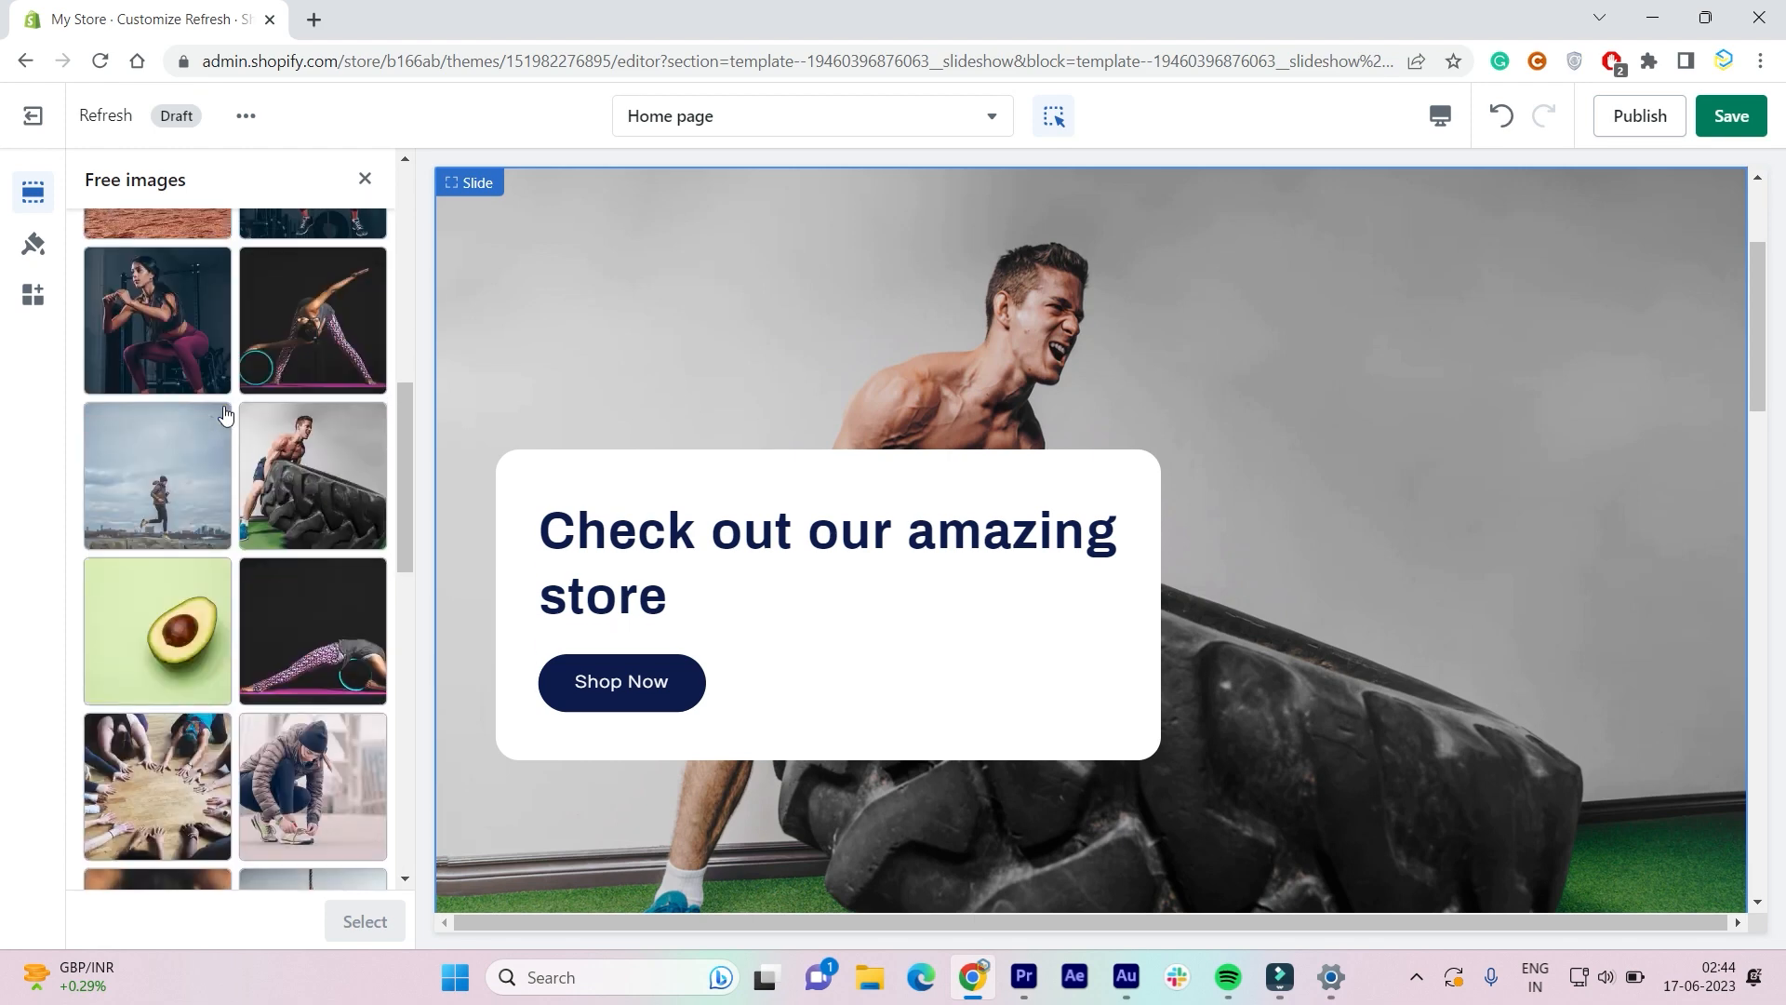
scroll(247, 449, "up", 3)
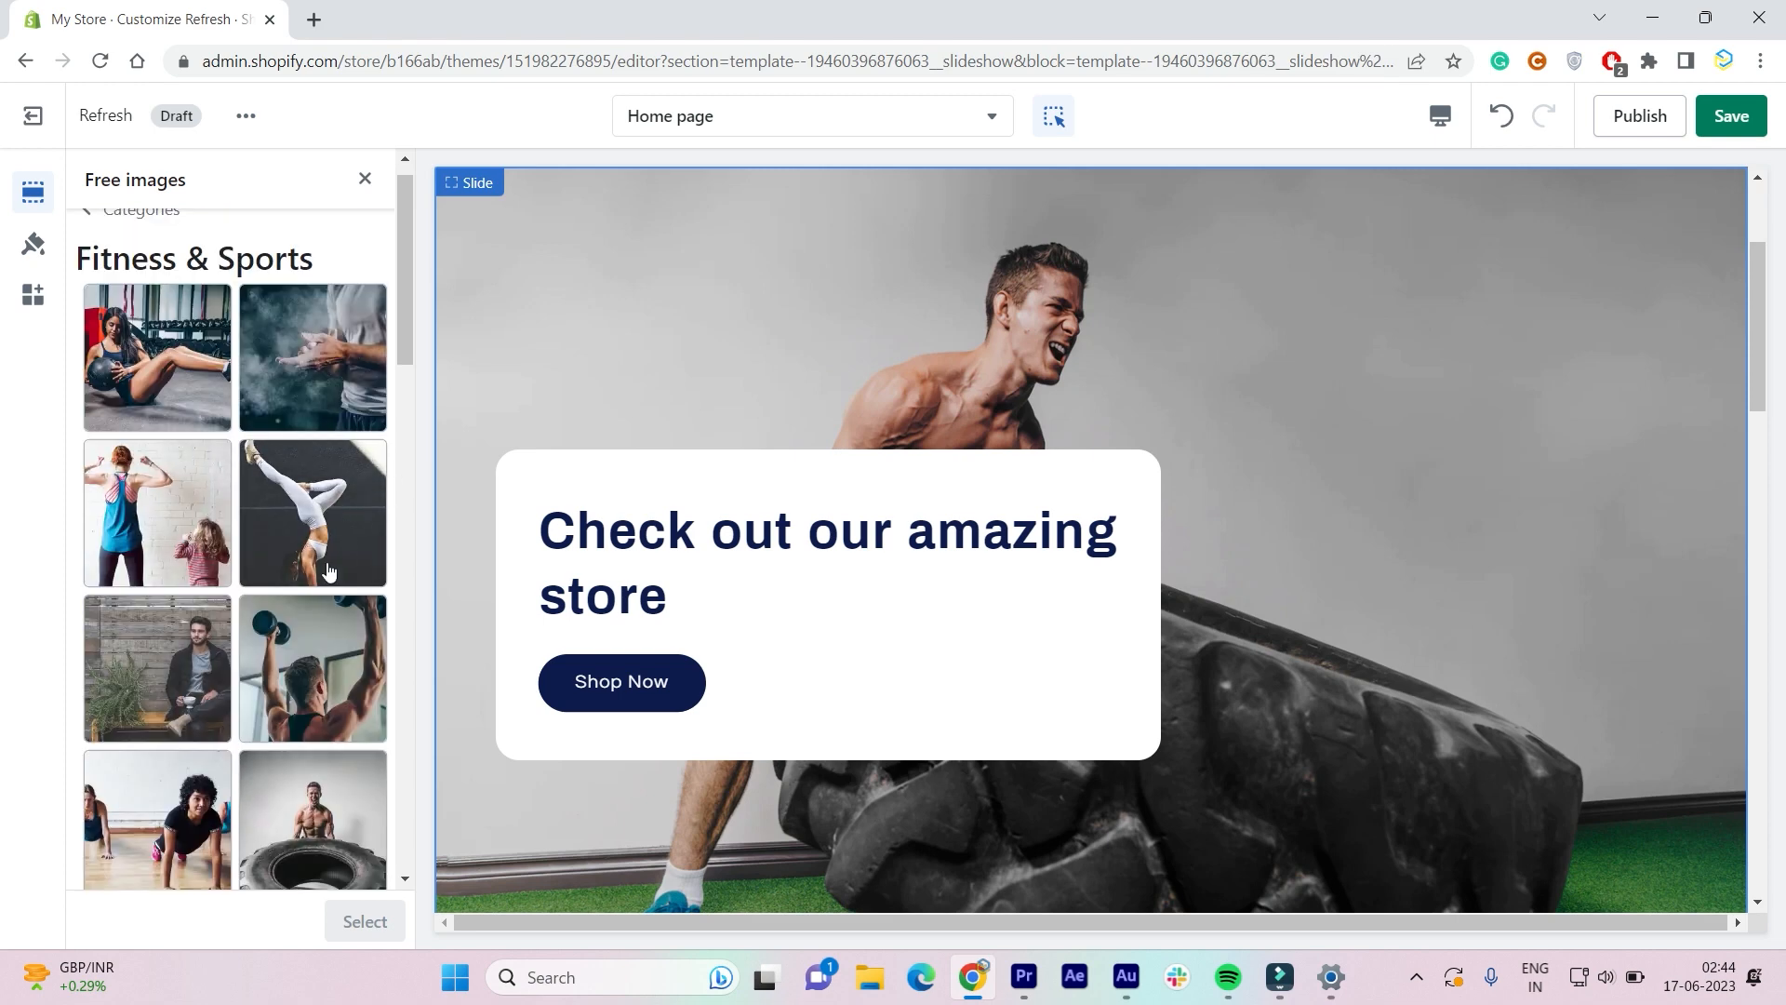
left_click(339, 684)
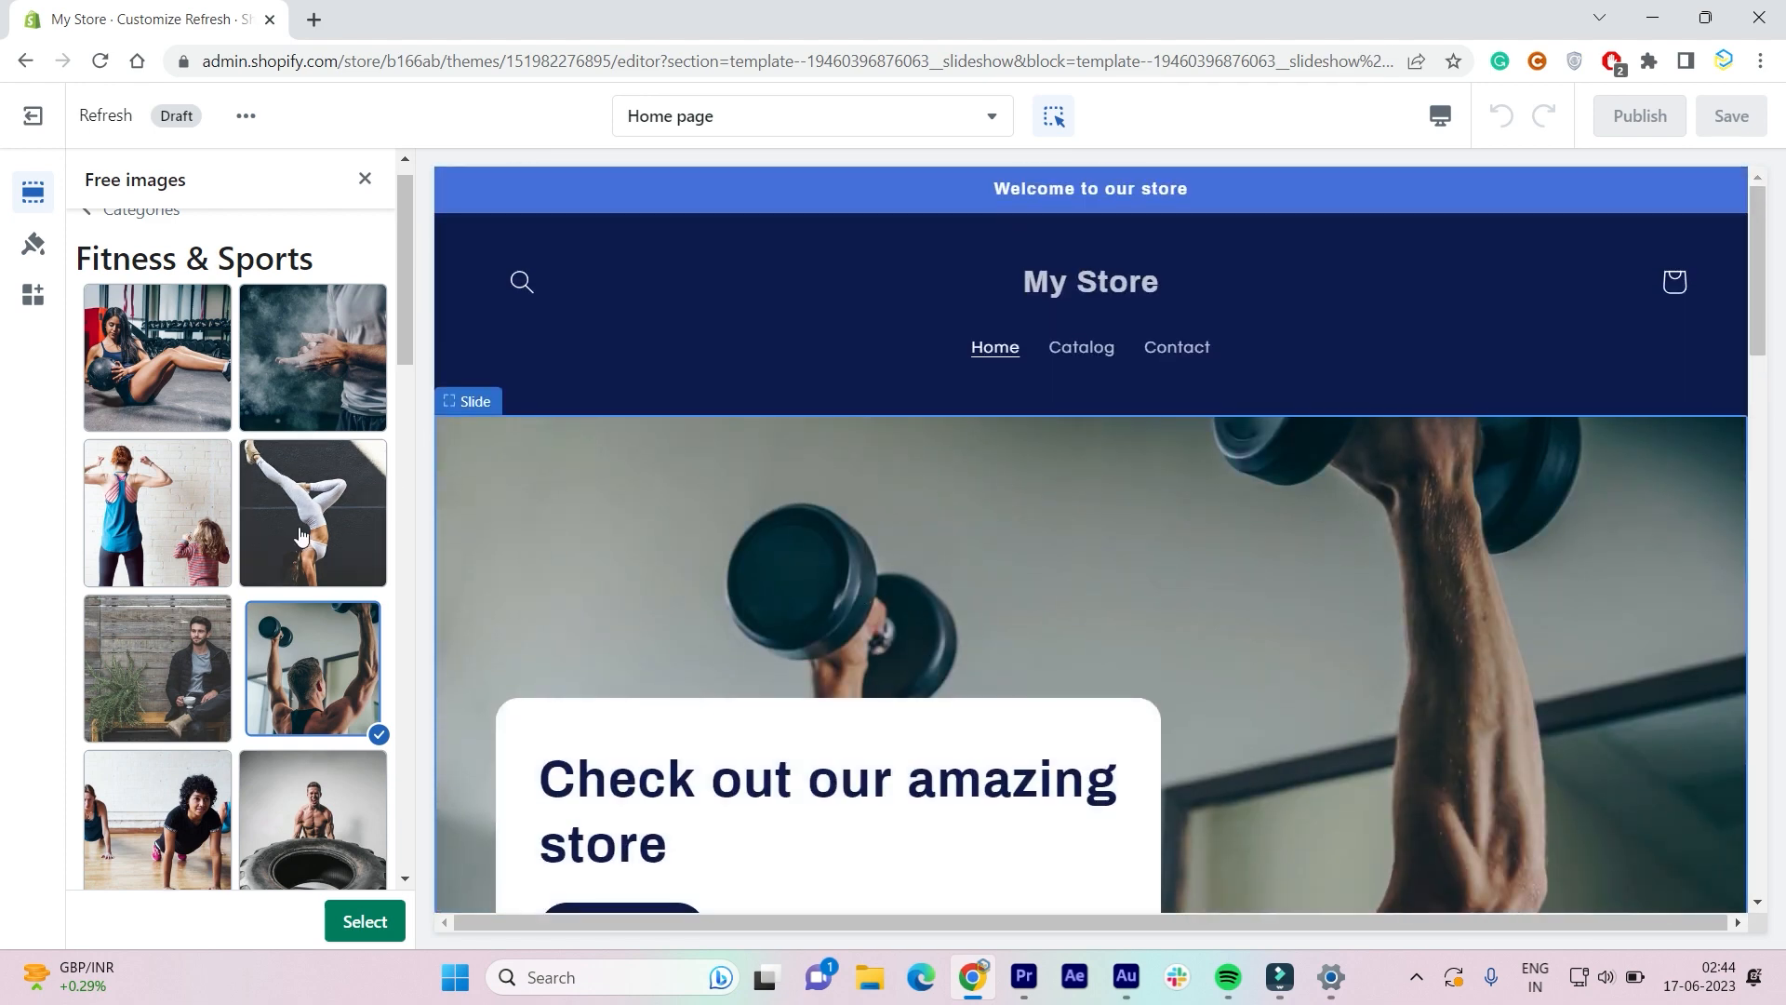
left_click(371, 921)
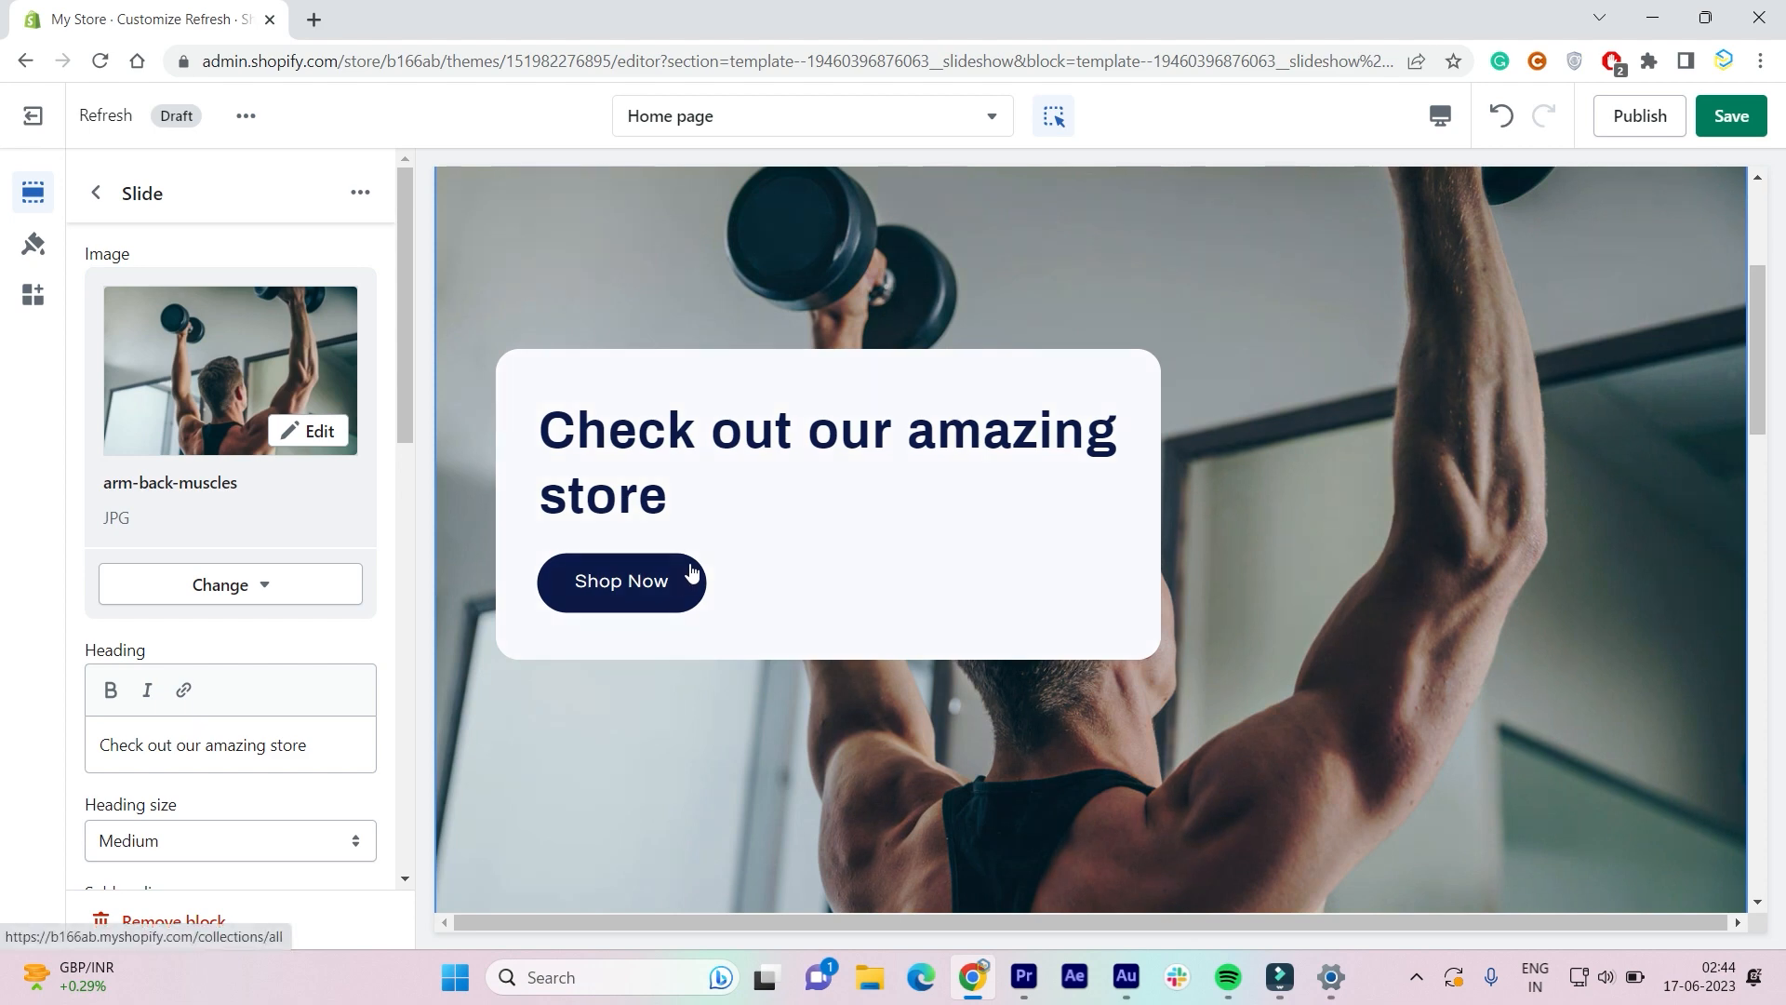
Select the home page's Video section, open its cover image for previewing and editing, and close it unchanged
scroll(1146, 526, "down", 5)
scroll(1146, 525, "down", 8)
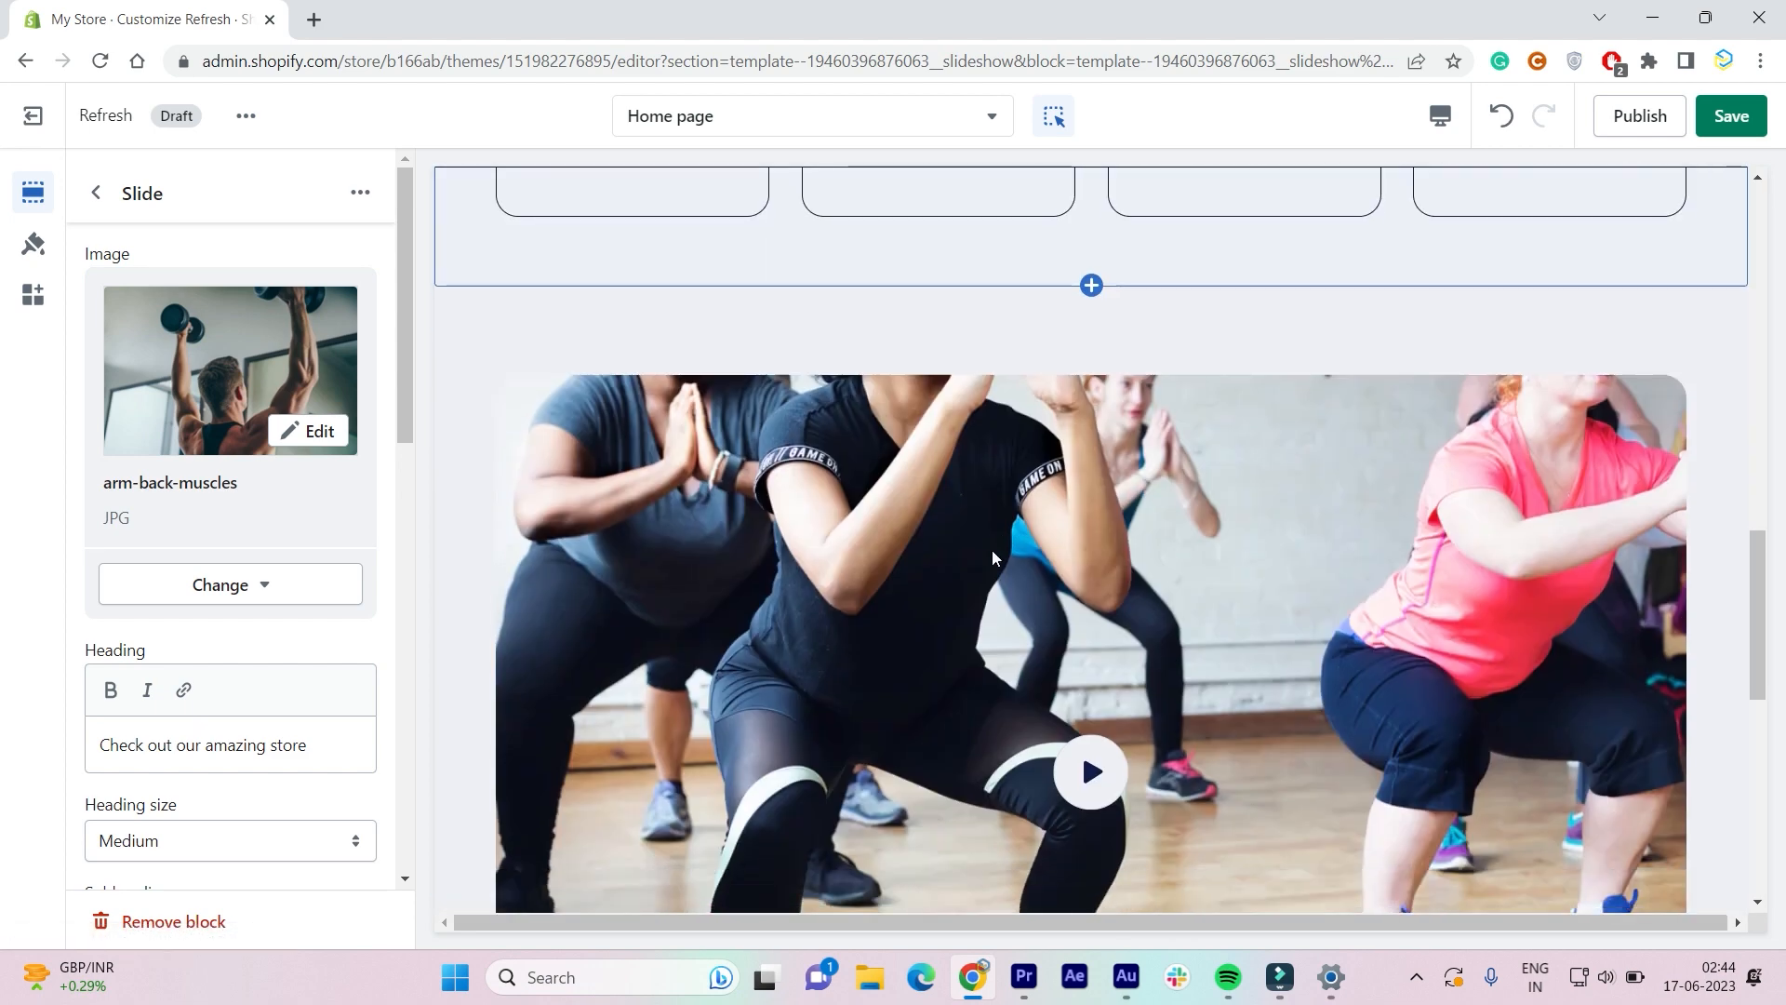
left_click(801, 510)
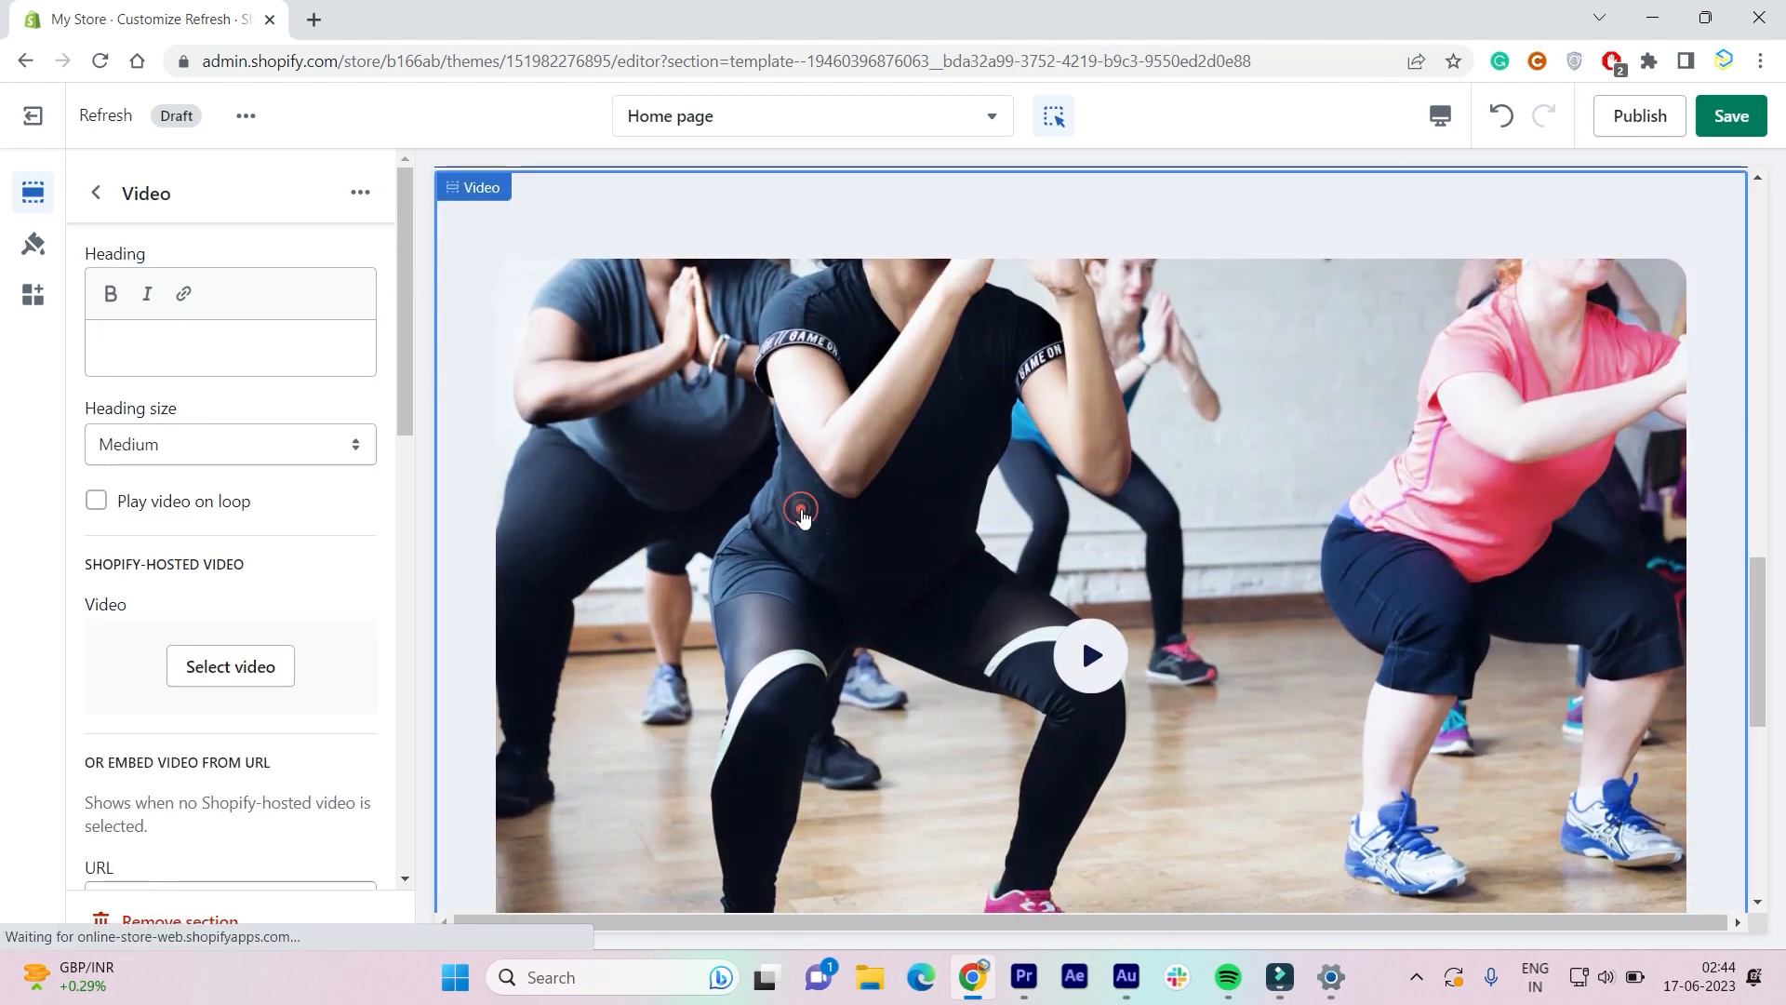
scroll(159, 651, "down", 5)
scroll(293, 723, "down", 3)
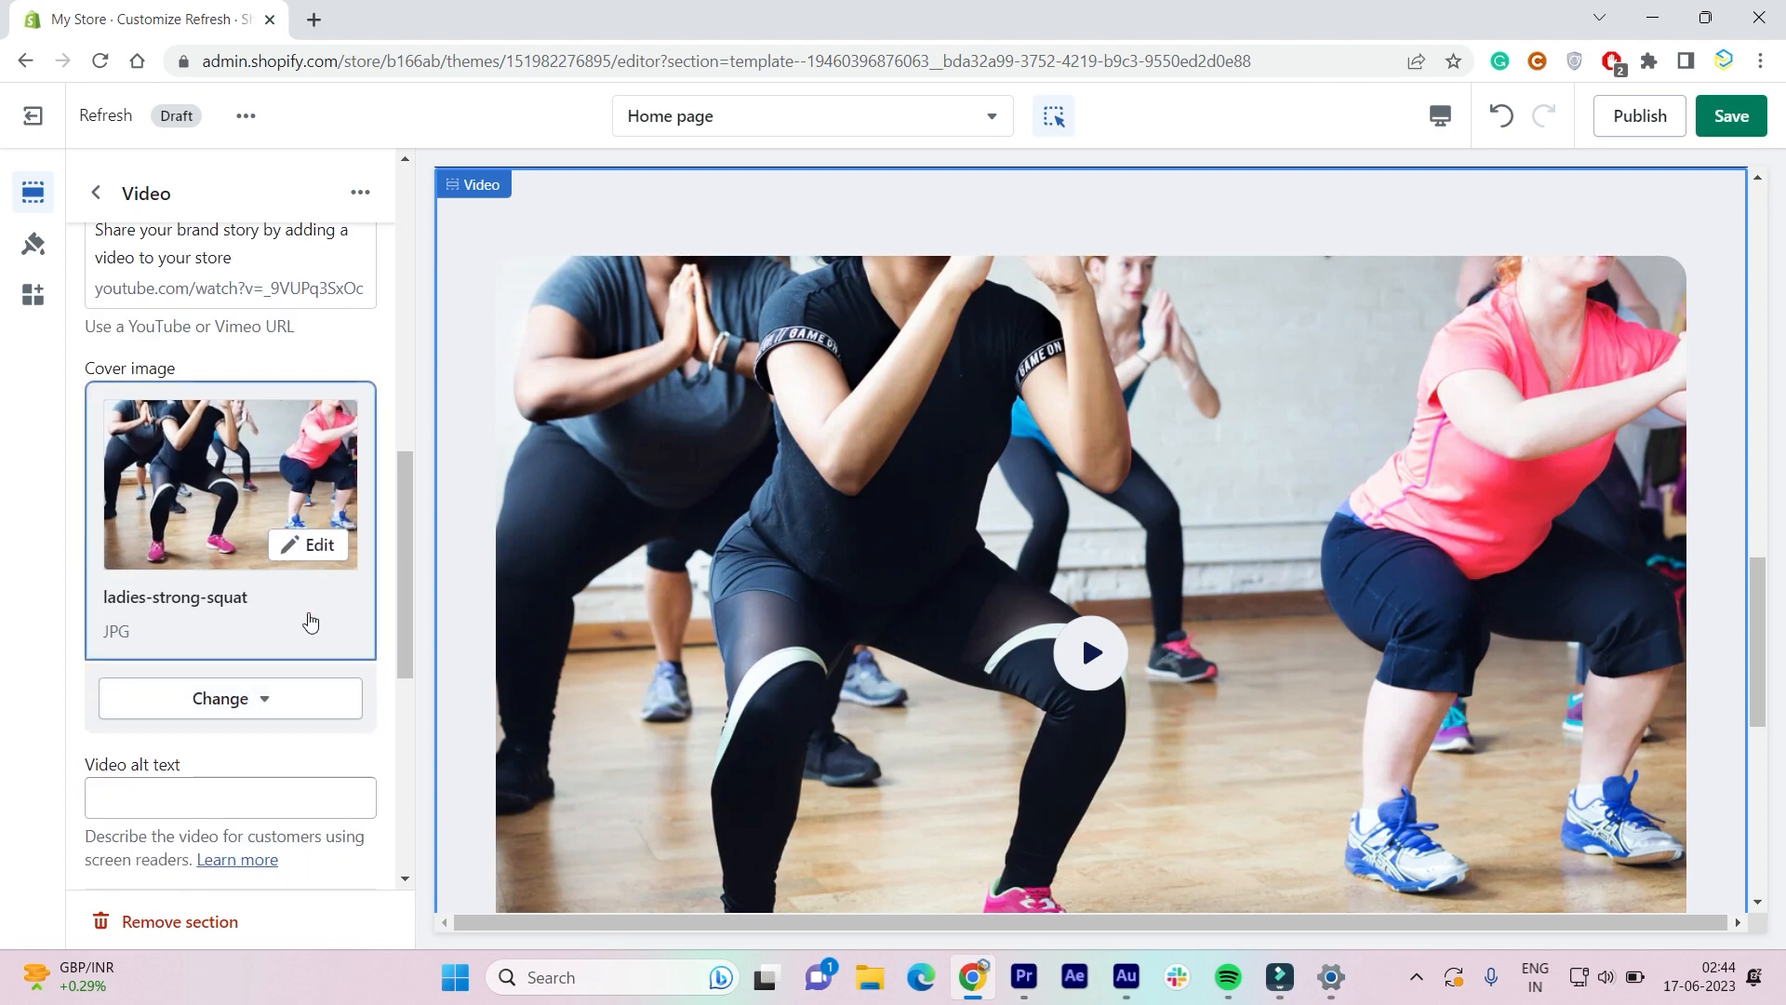
left_click(316, 545)
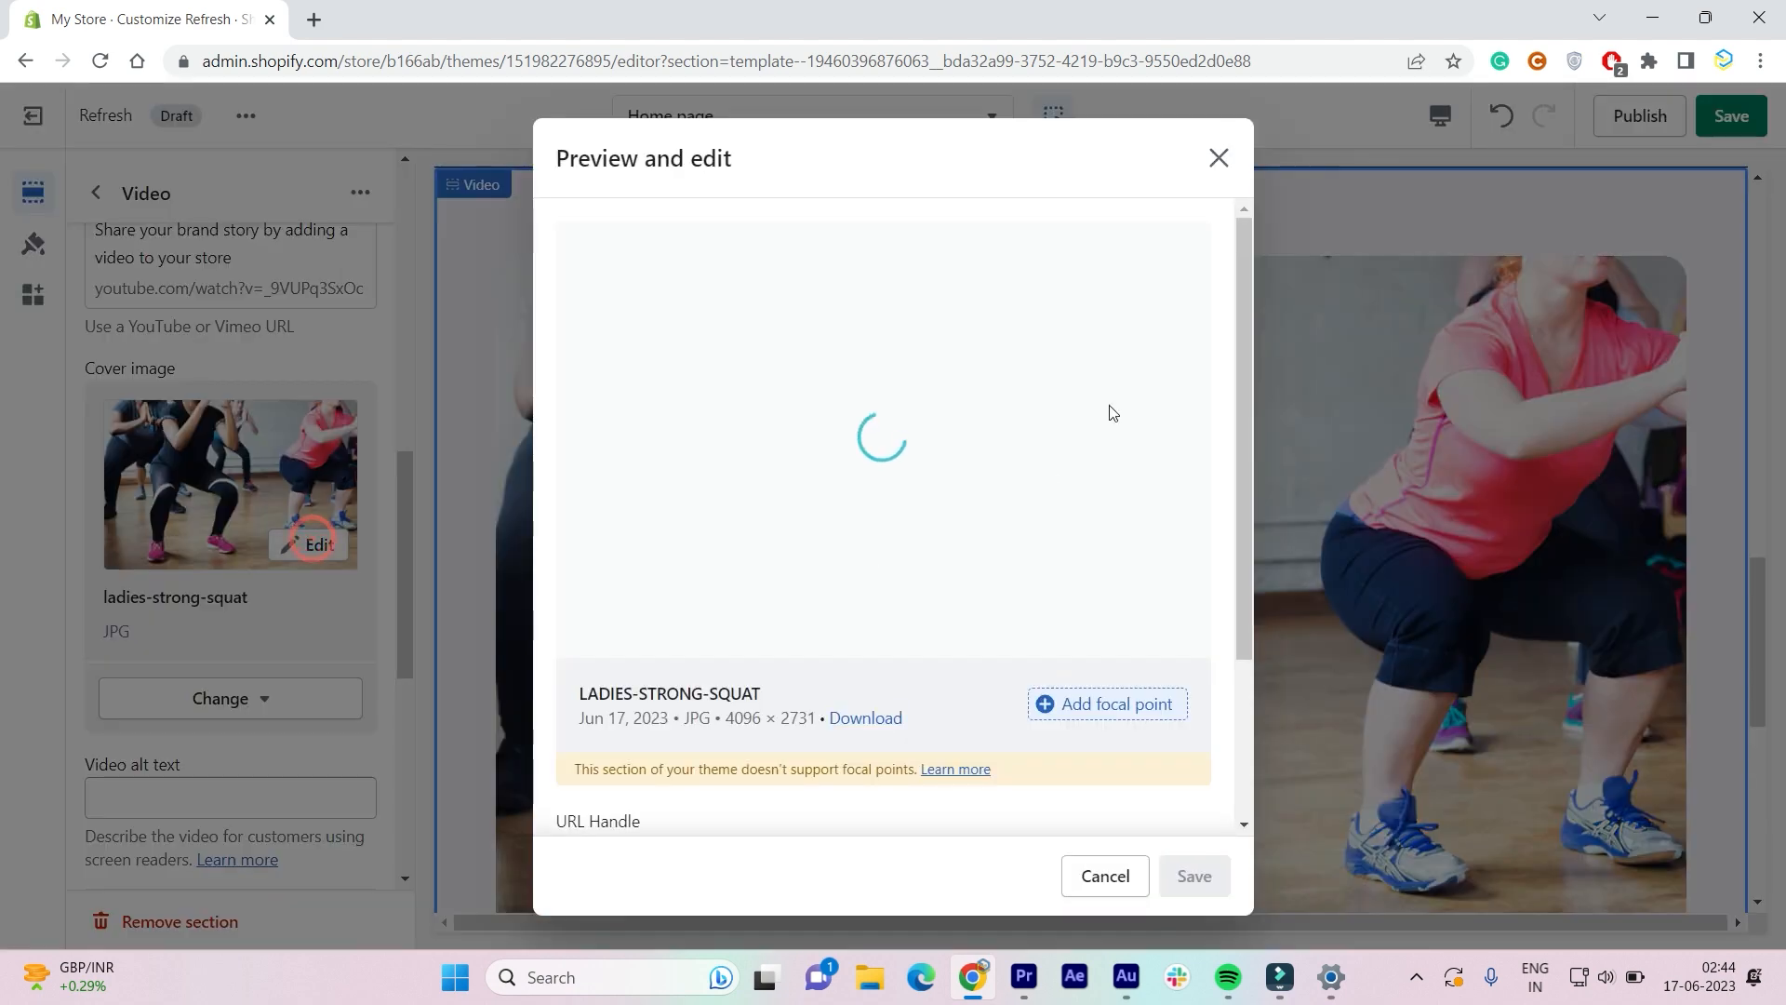
left_click(1215, 155)
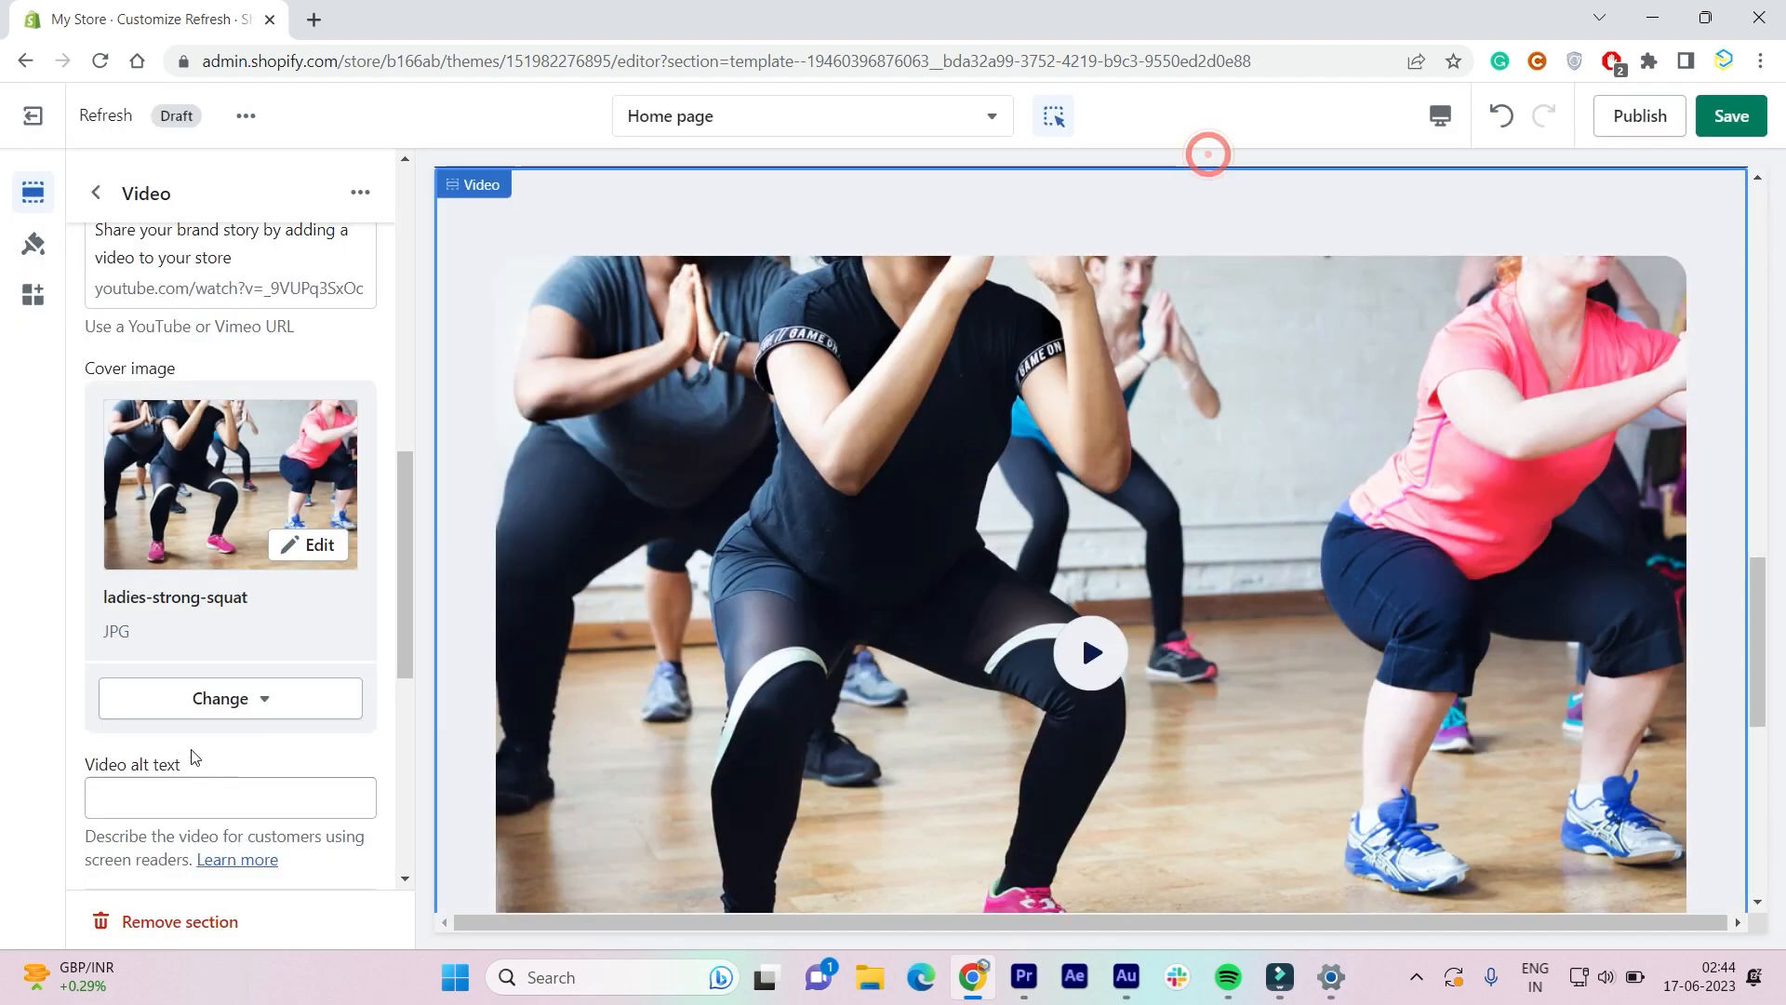
Replace the Video section's cover image with the gym-weight-lifting photo from the free Fitness & Sports images
left_click(214, 698)
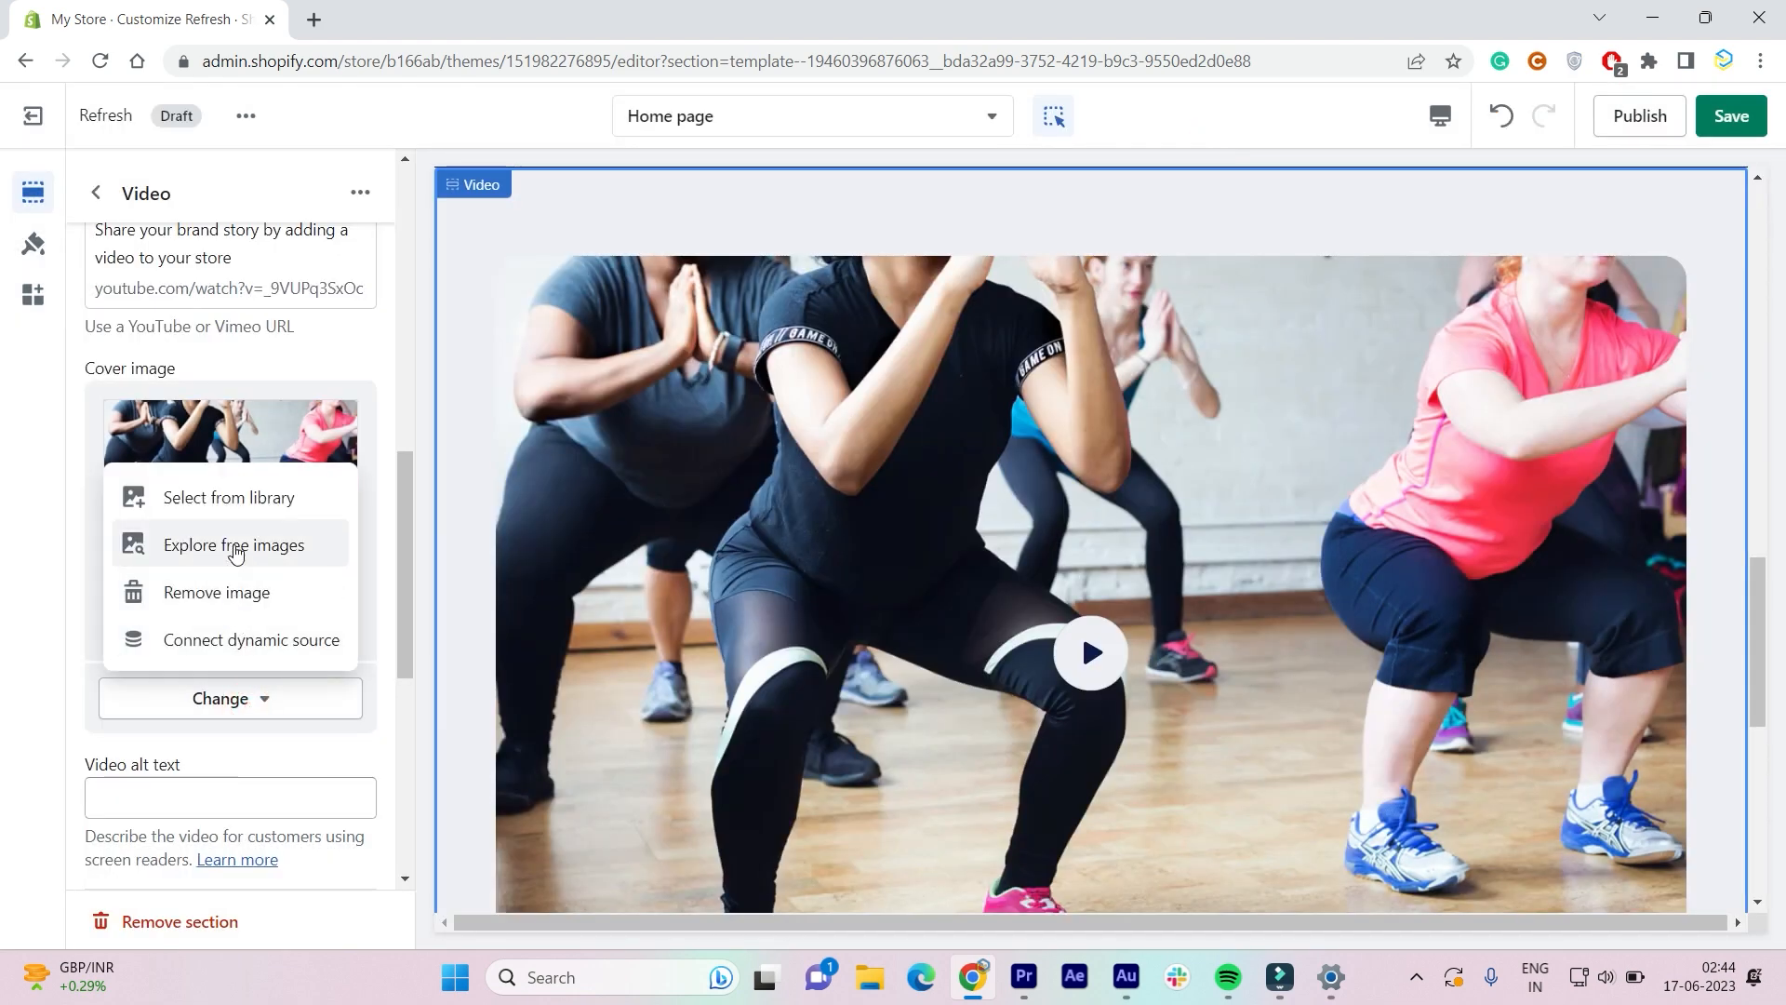
left_click(232, 545)
scroll(254, 432, "down", 20)
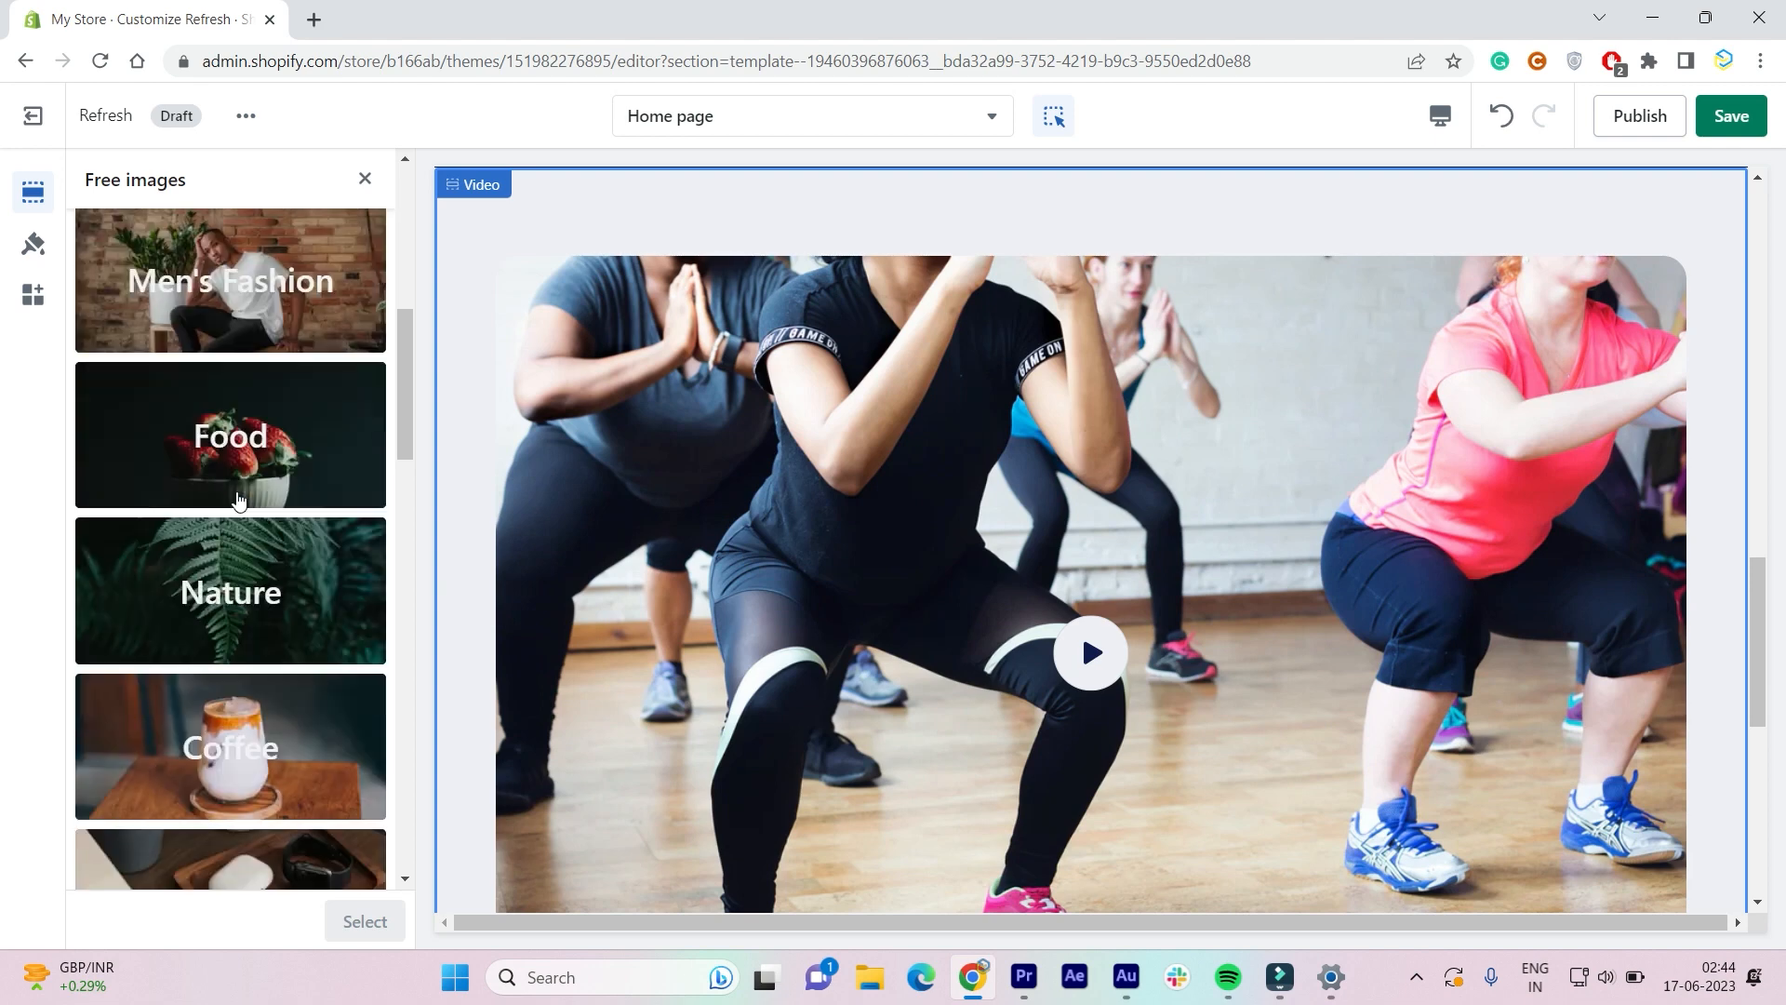
left_click(238, 498)
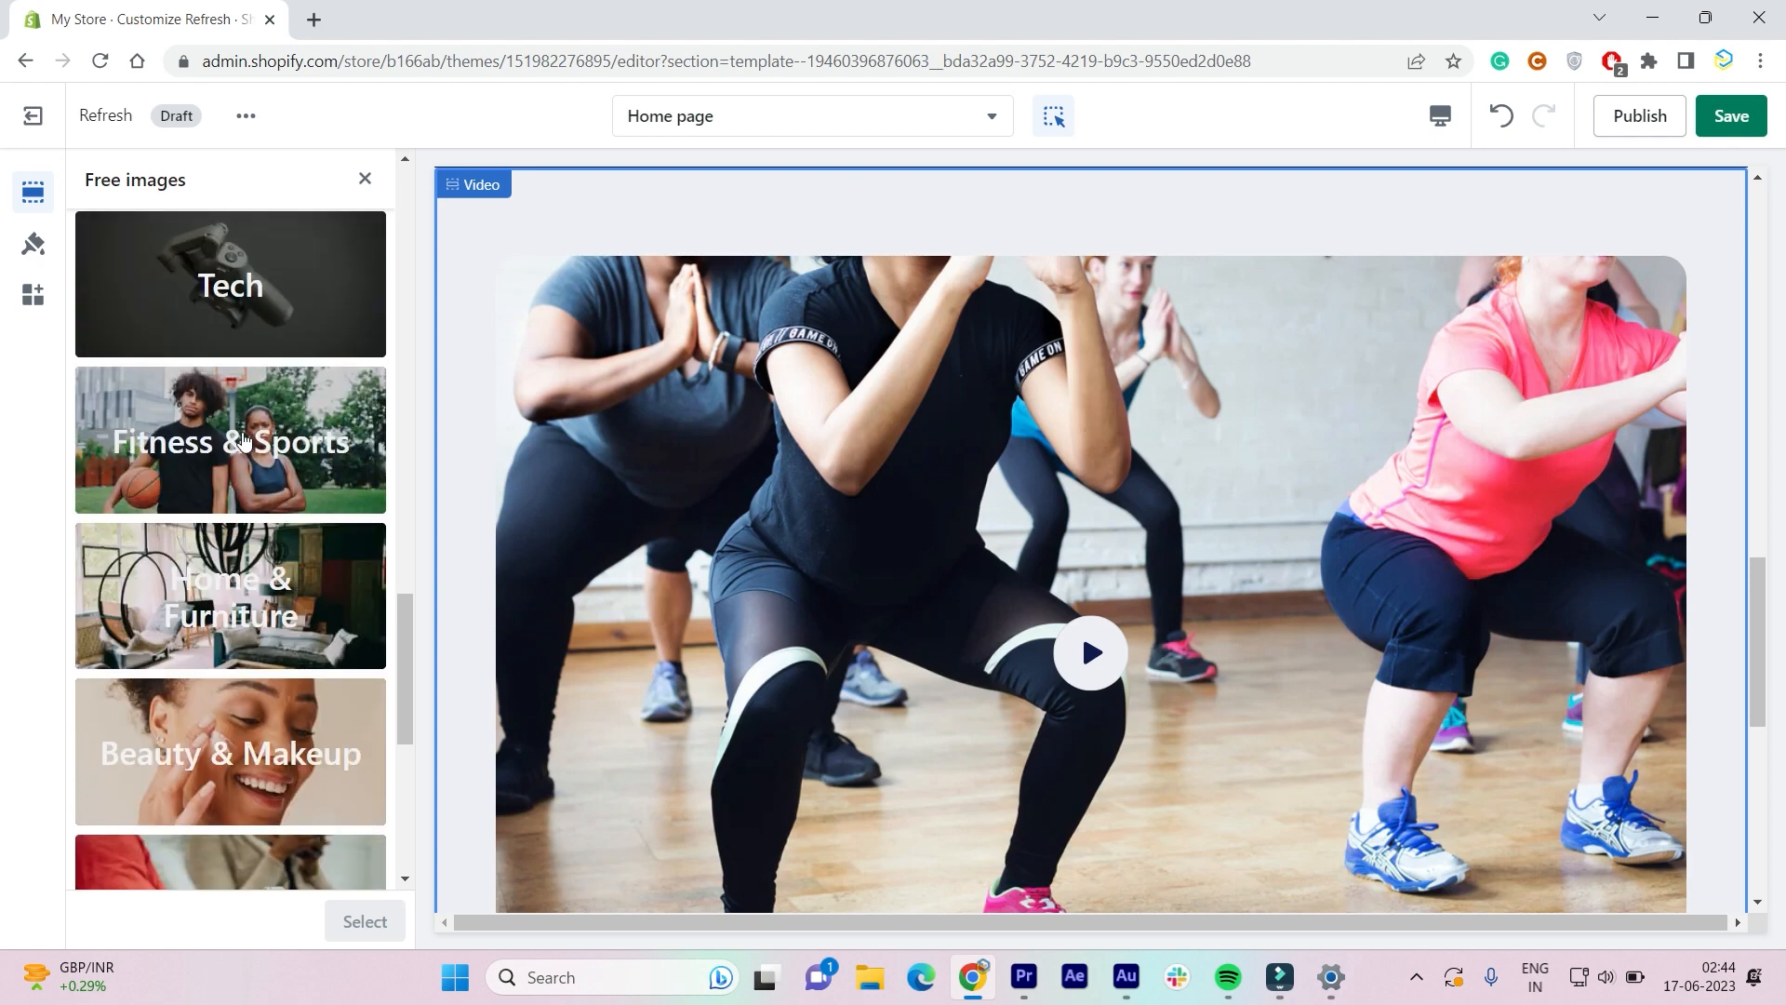
scroll(288, 492, "down", 3)
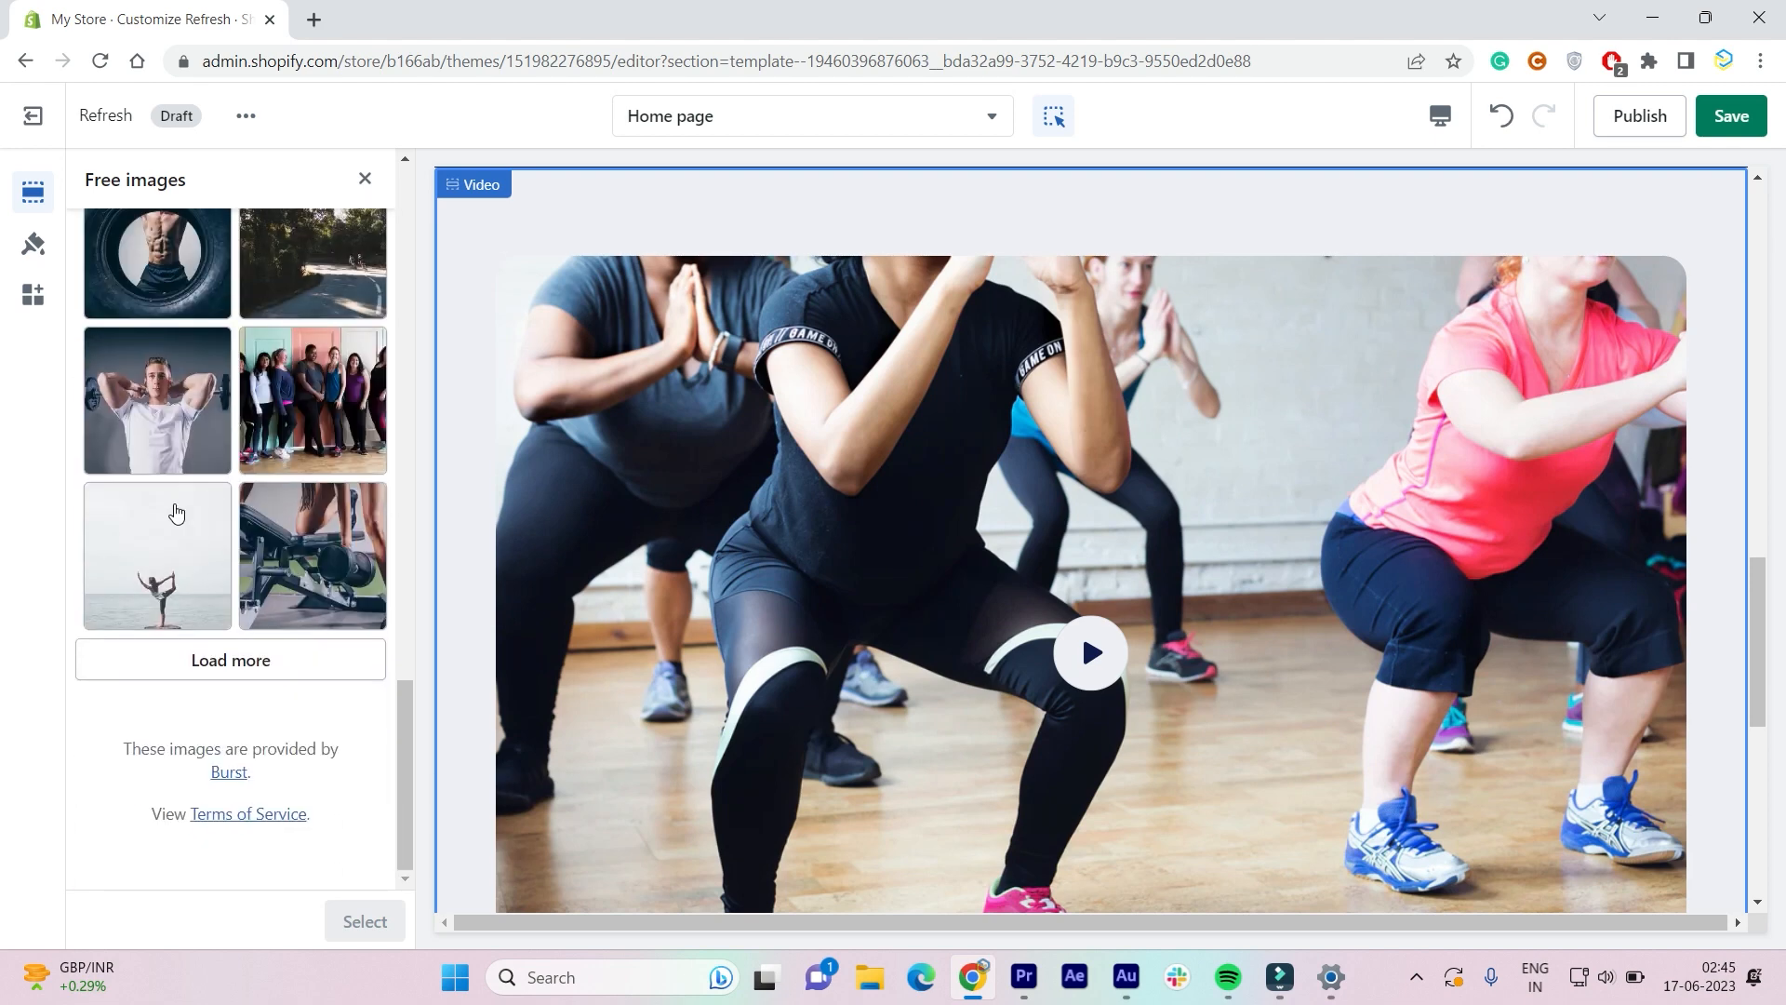
scroll(297, 540, "up", 3)
scroll(304, 591, "down", 3)
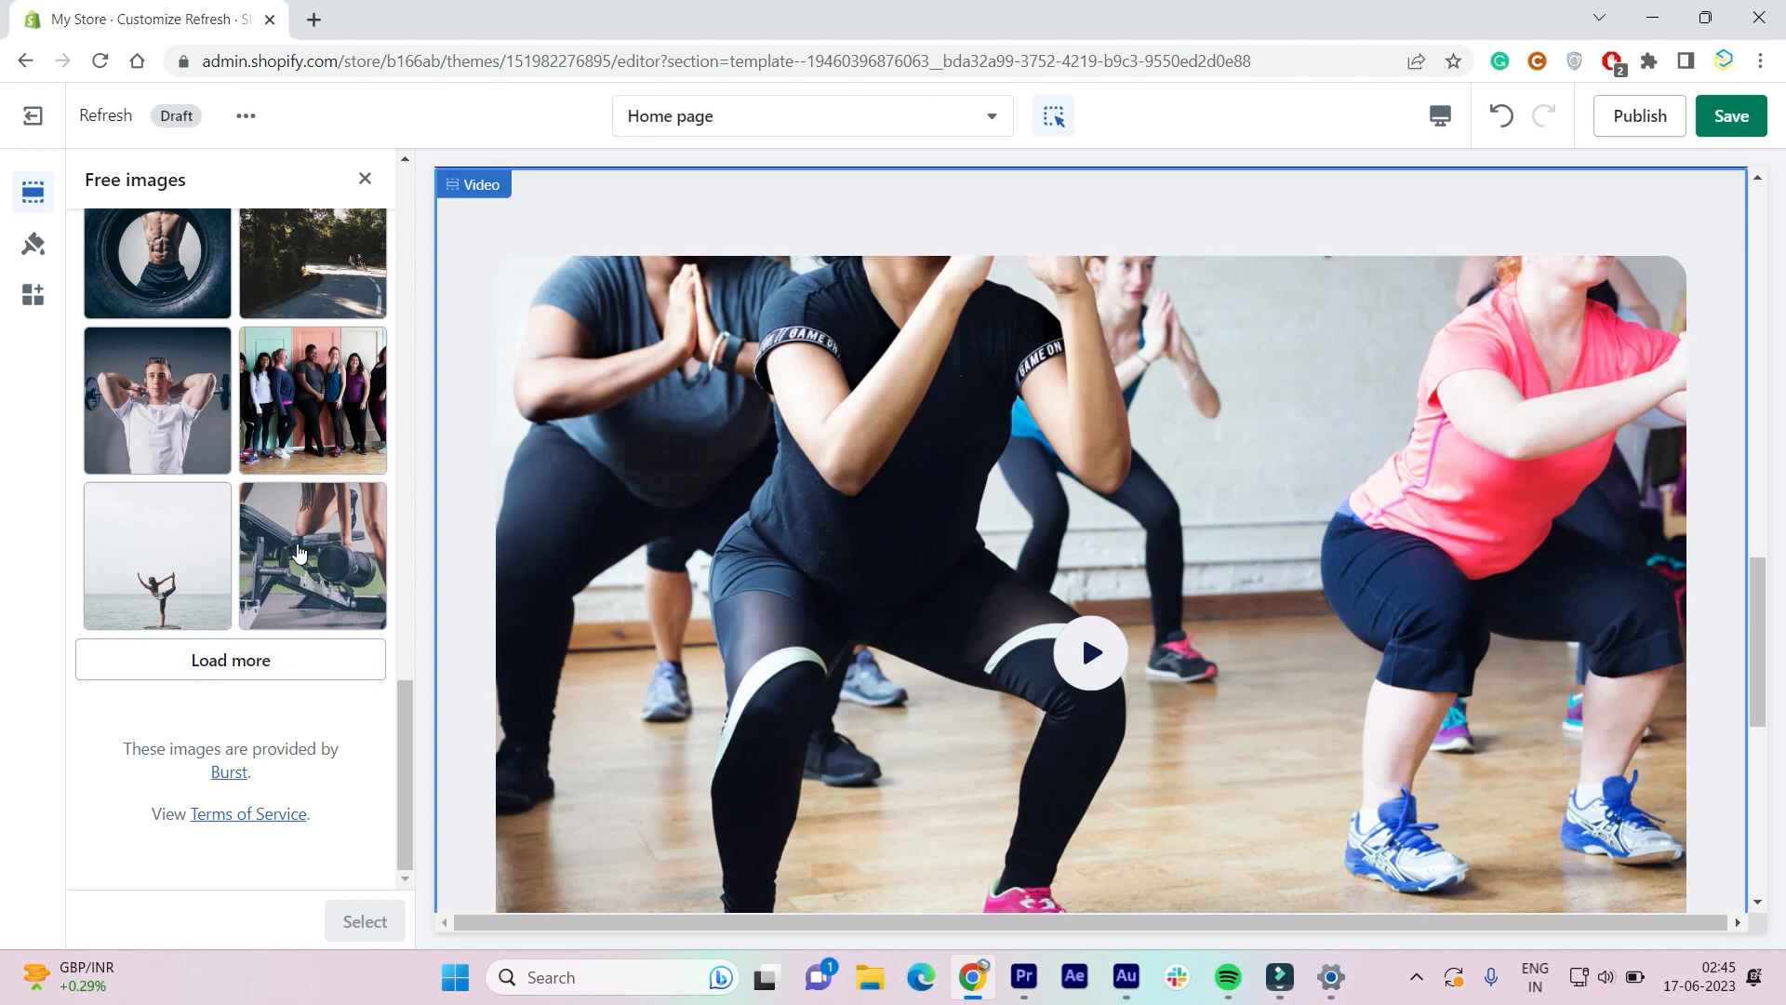
left_click(298, 551)
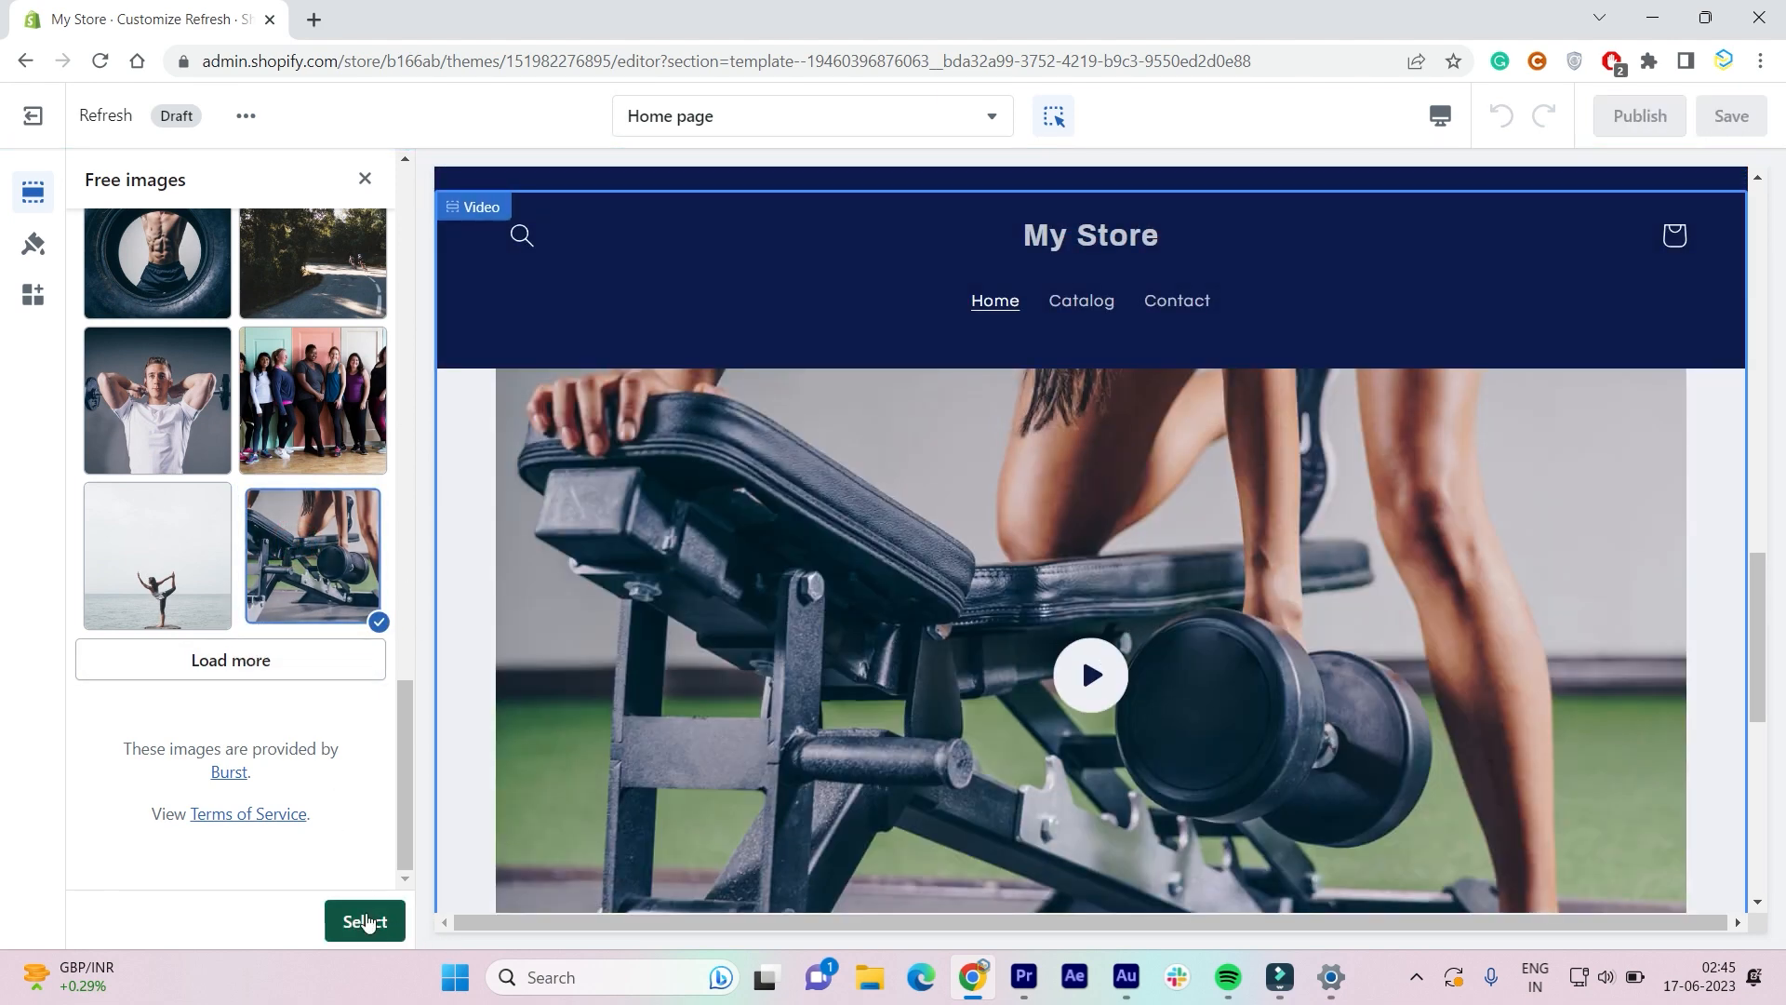
left_click(384, 926)
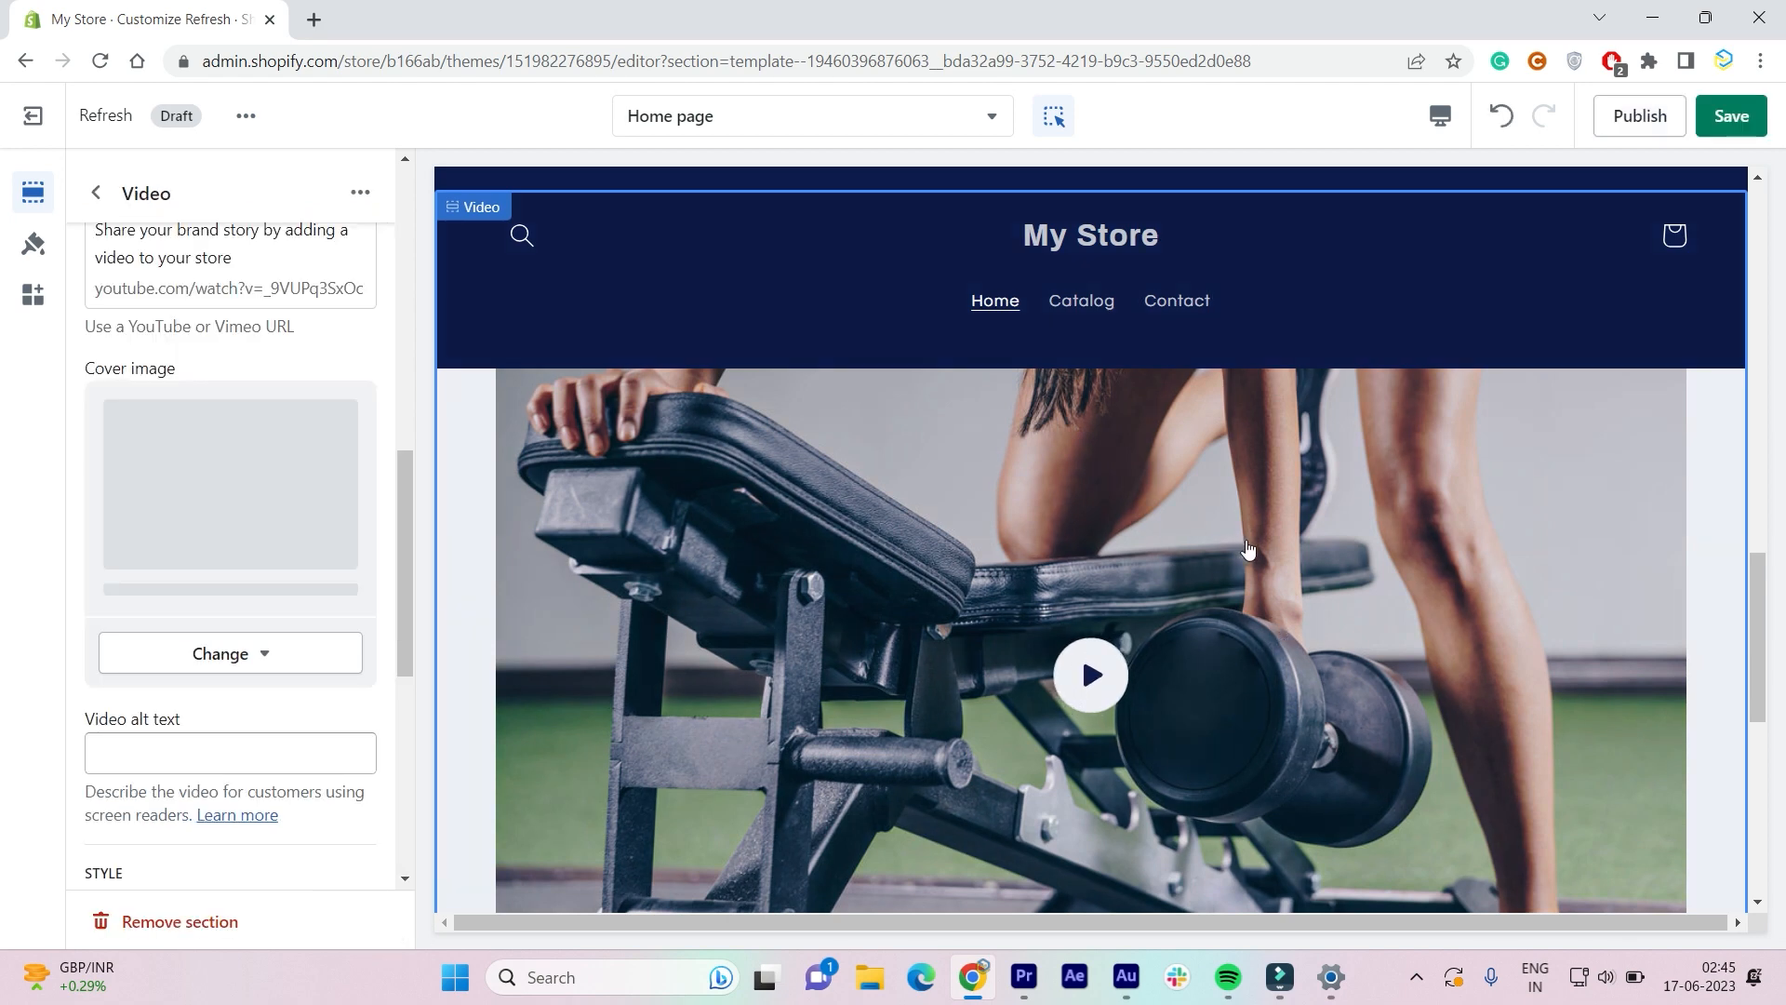
Leave the Video section's settings and look through the sections available for the home page template
scroll(1248, 551, "down", 8)
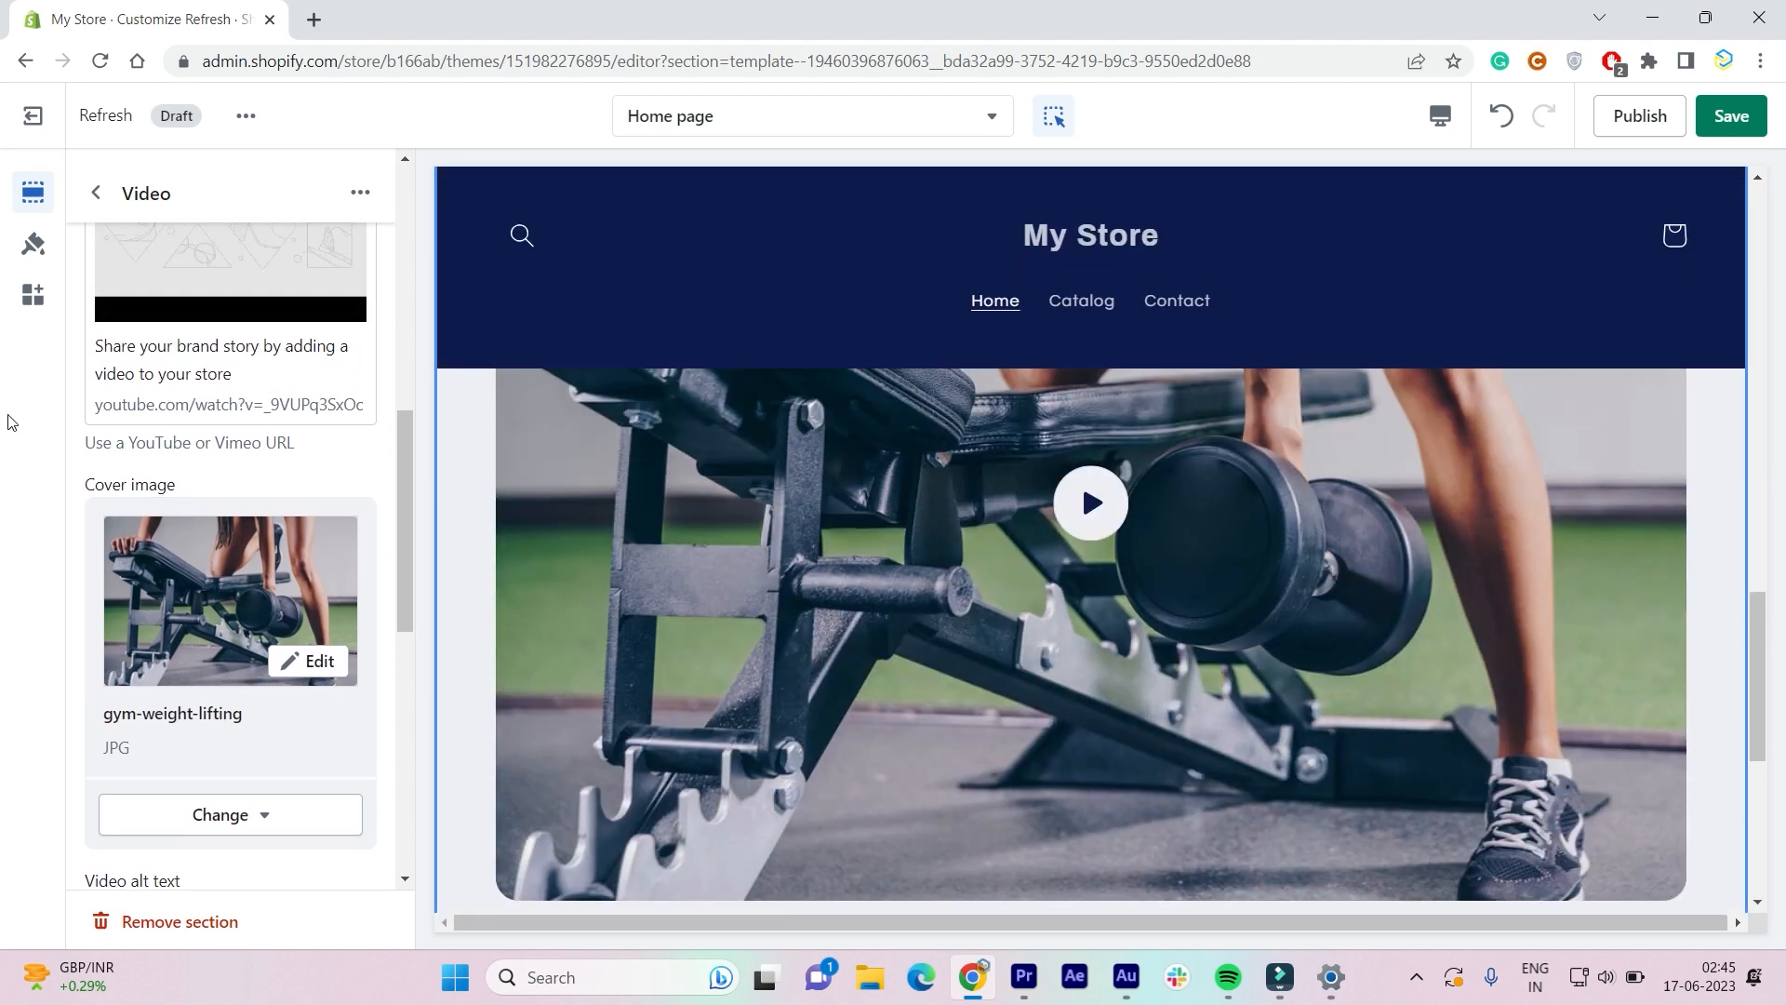
scroll(38, 331, "up", 5)
scroll(84, 234, "up", 4)
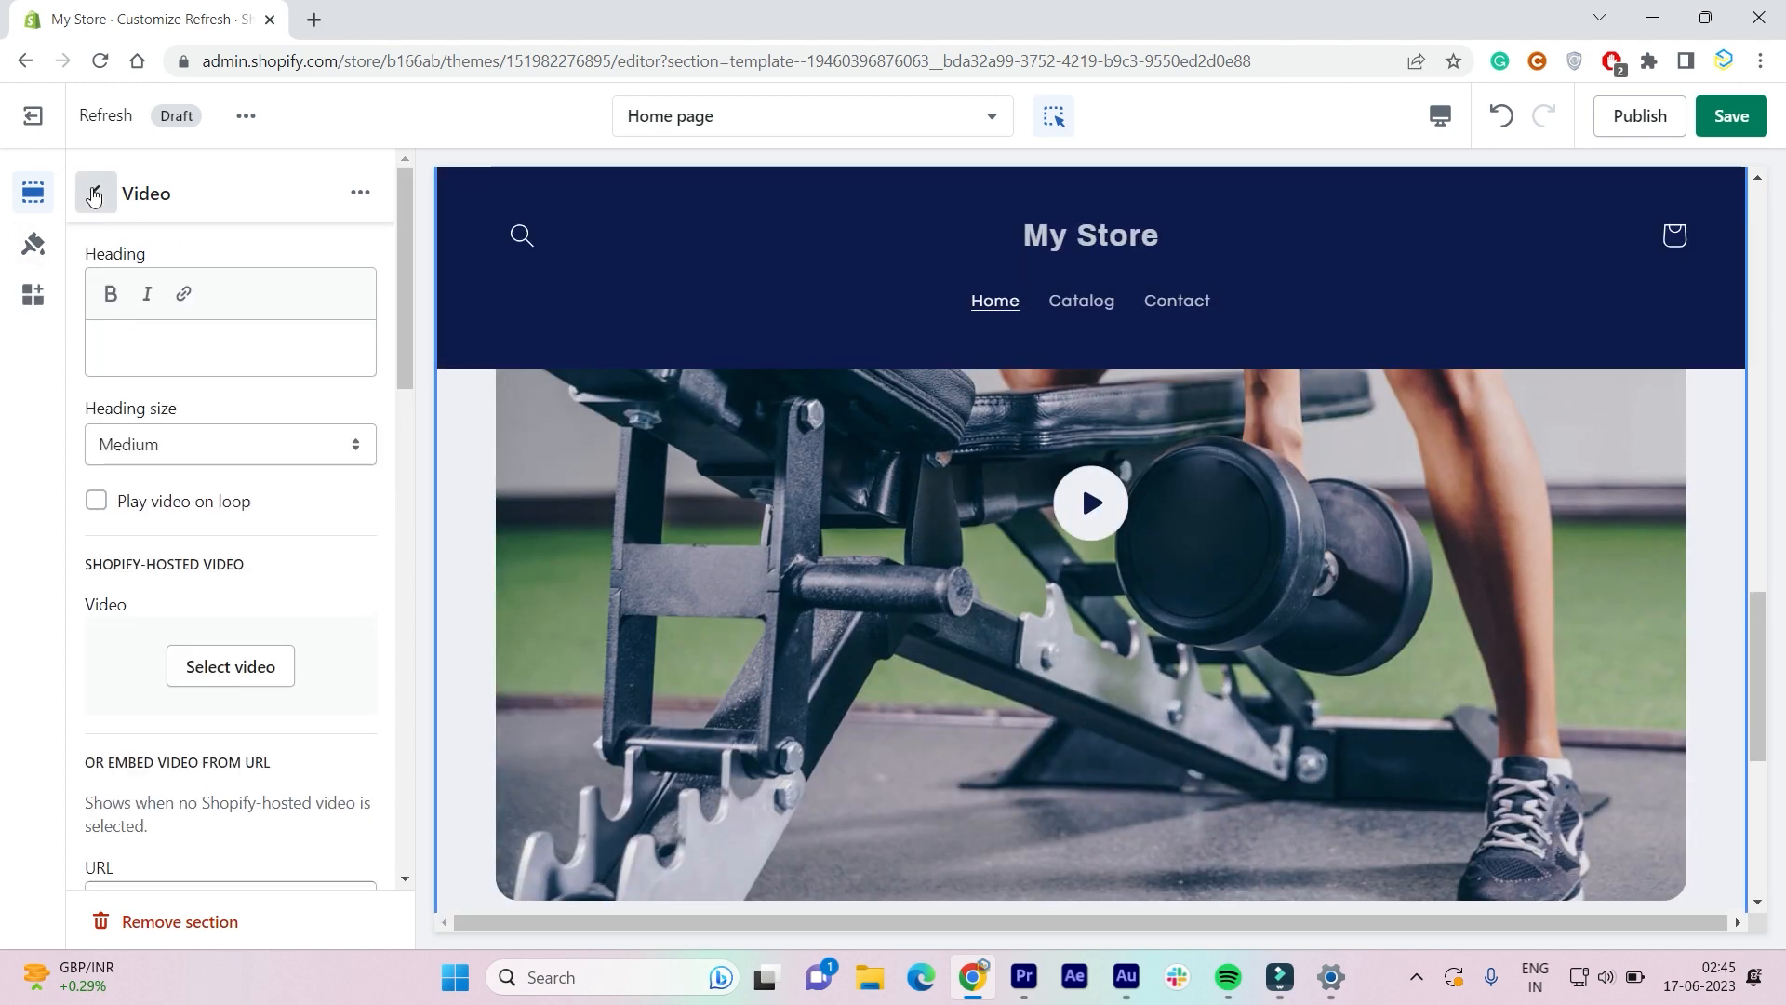
left_click(94, 194)
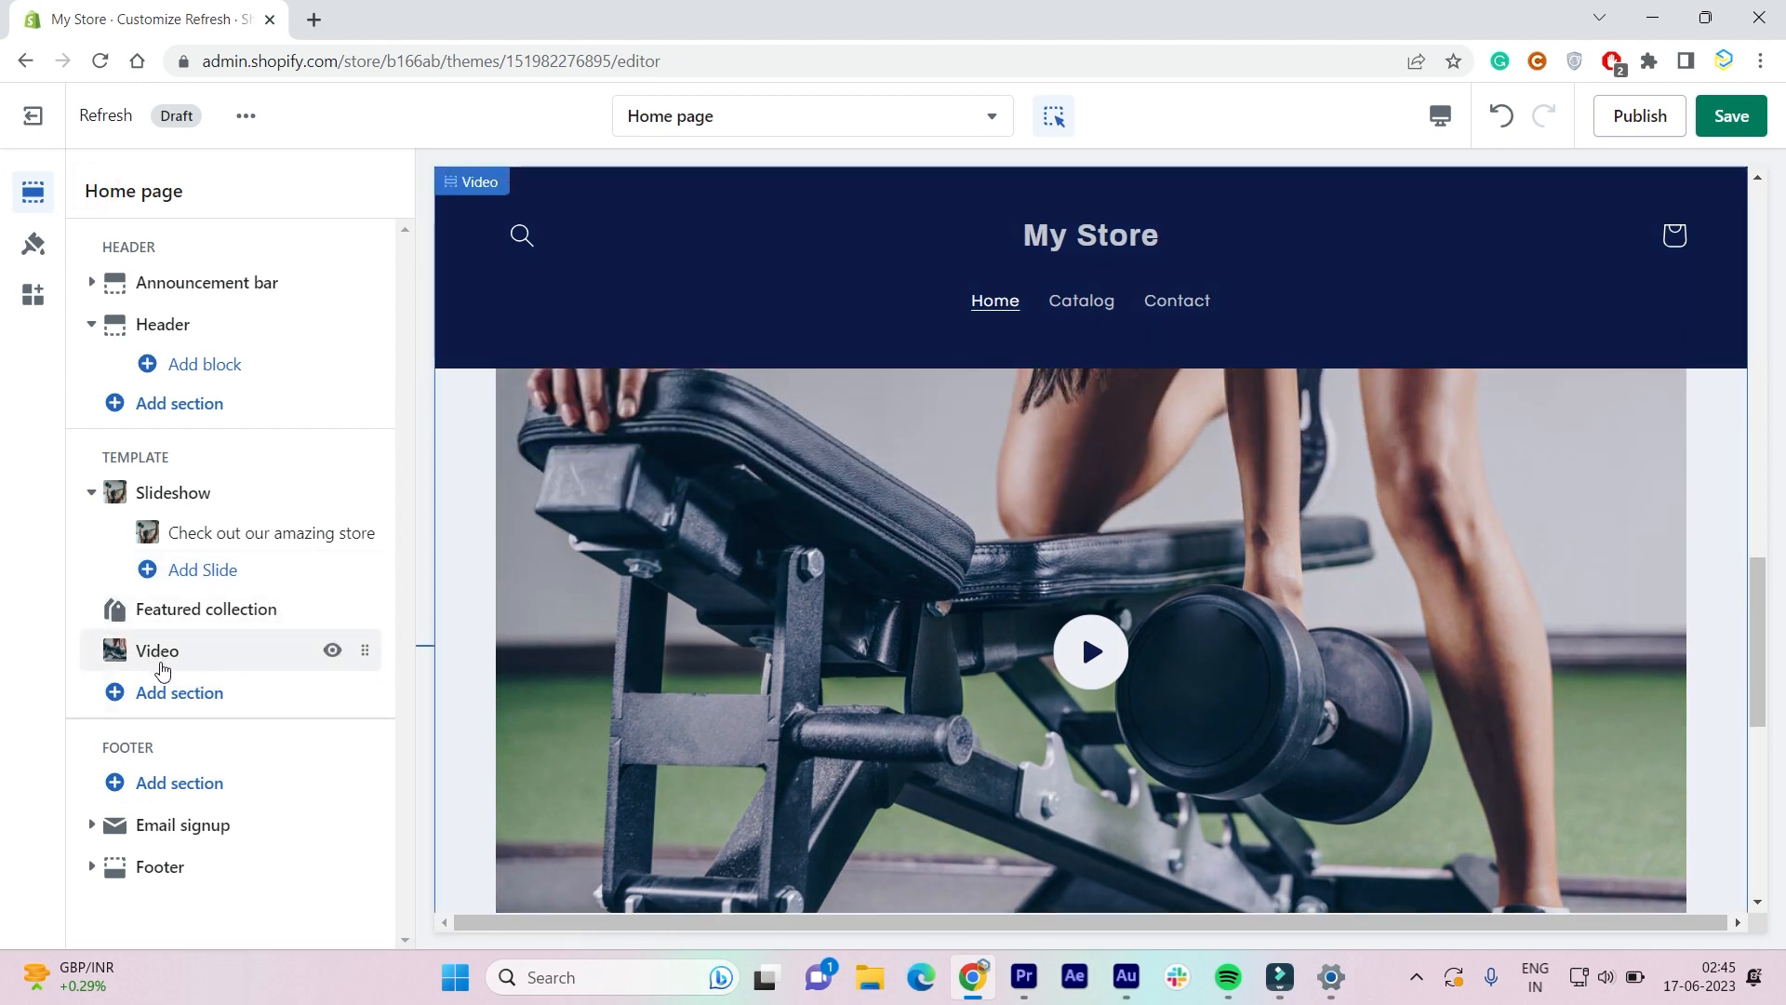
left_click(166, 690)
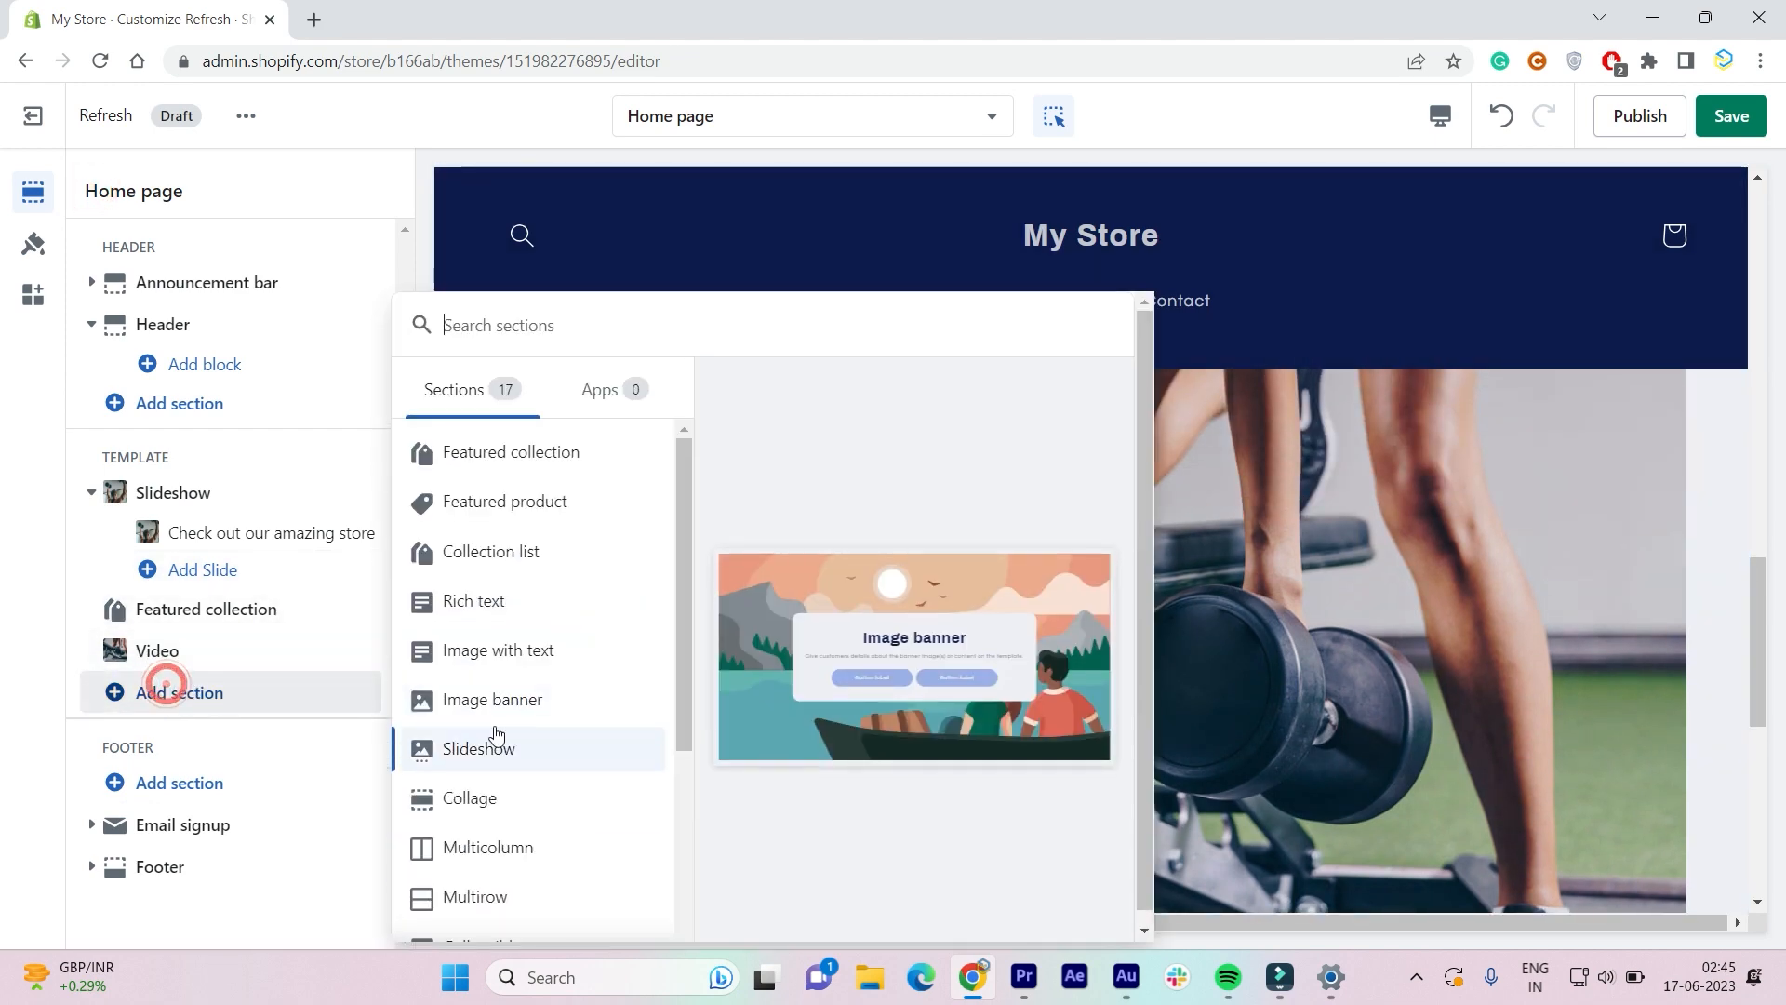
scroll(495, 735, "down", 3)
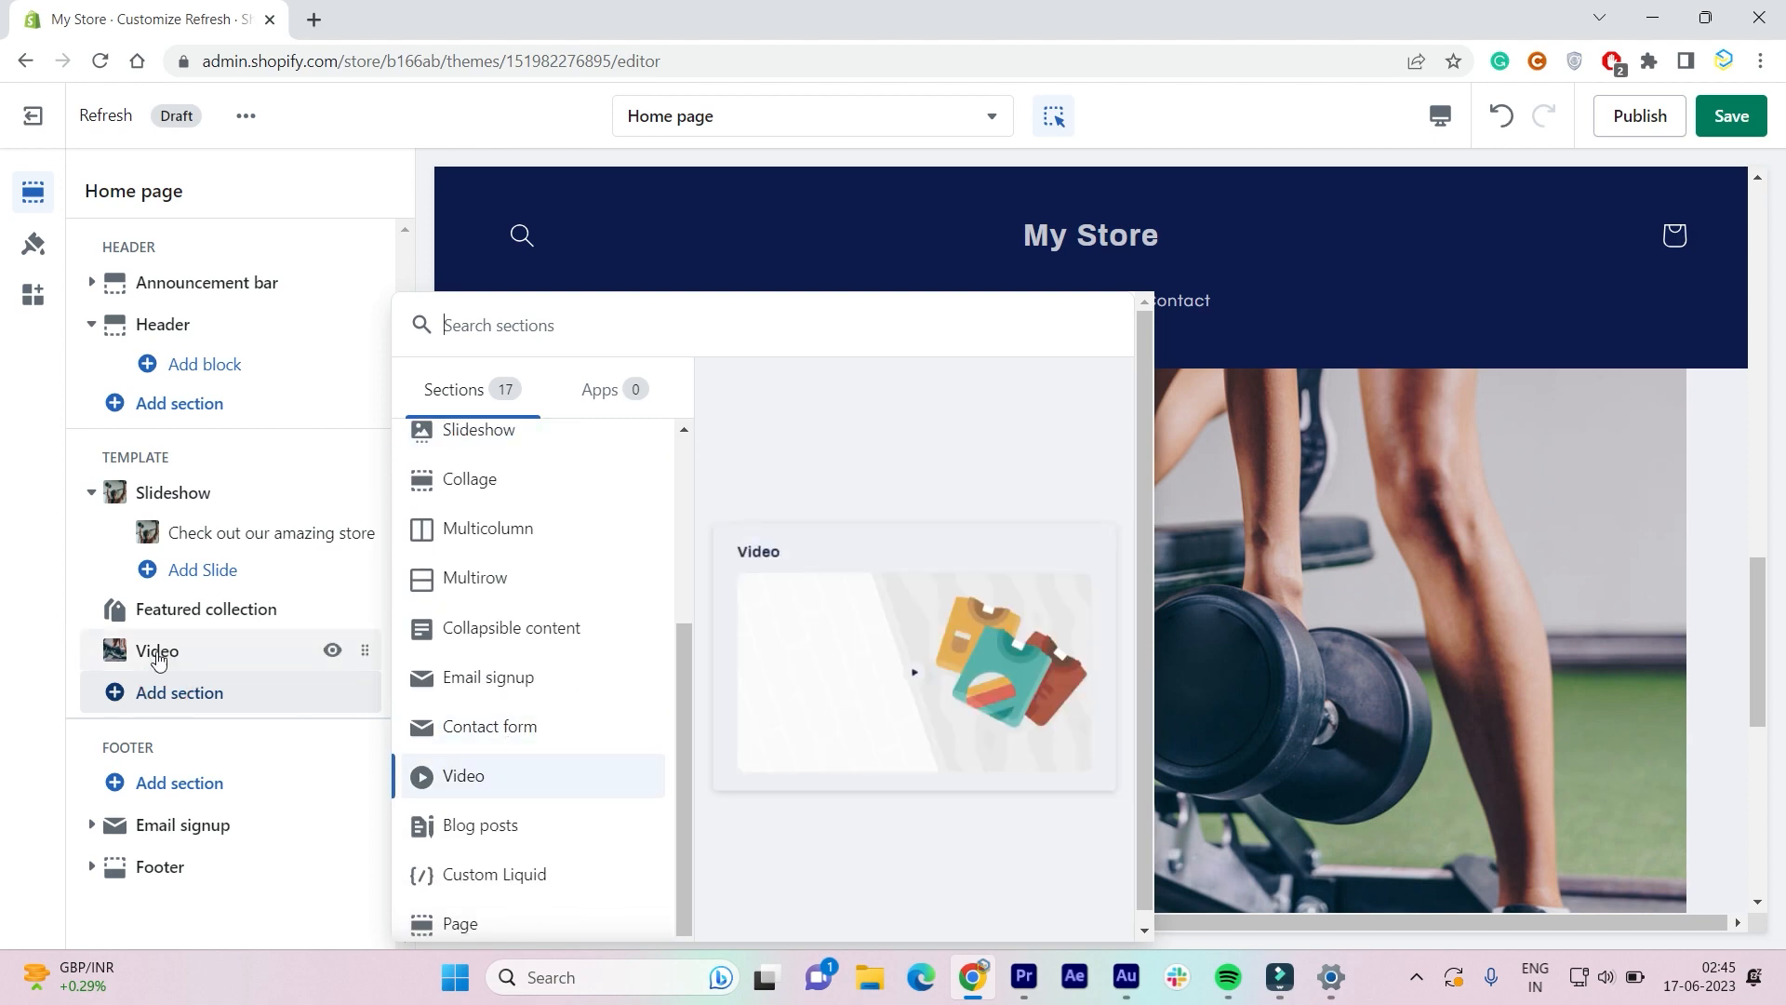
Examine the Featured collection section's settings, close them, and review the home page preview from header to footer
left_click(184, 608)
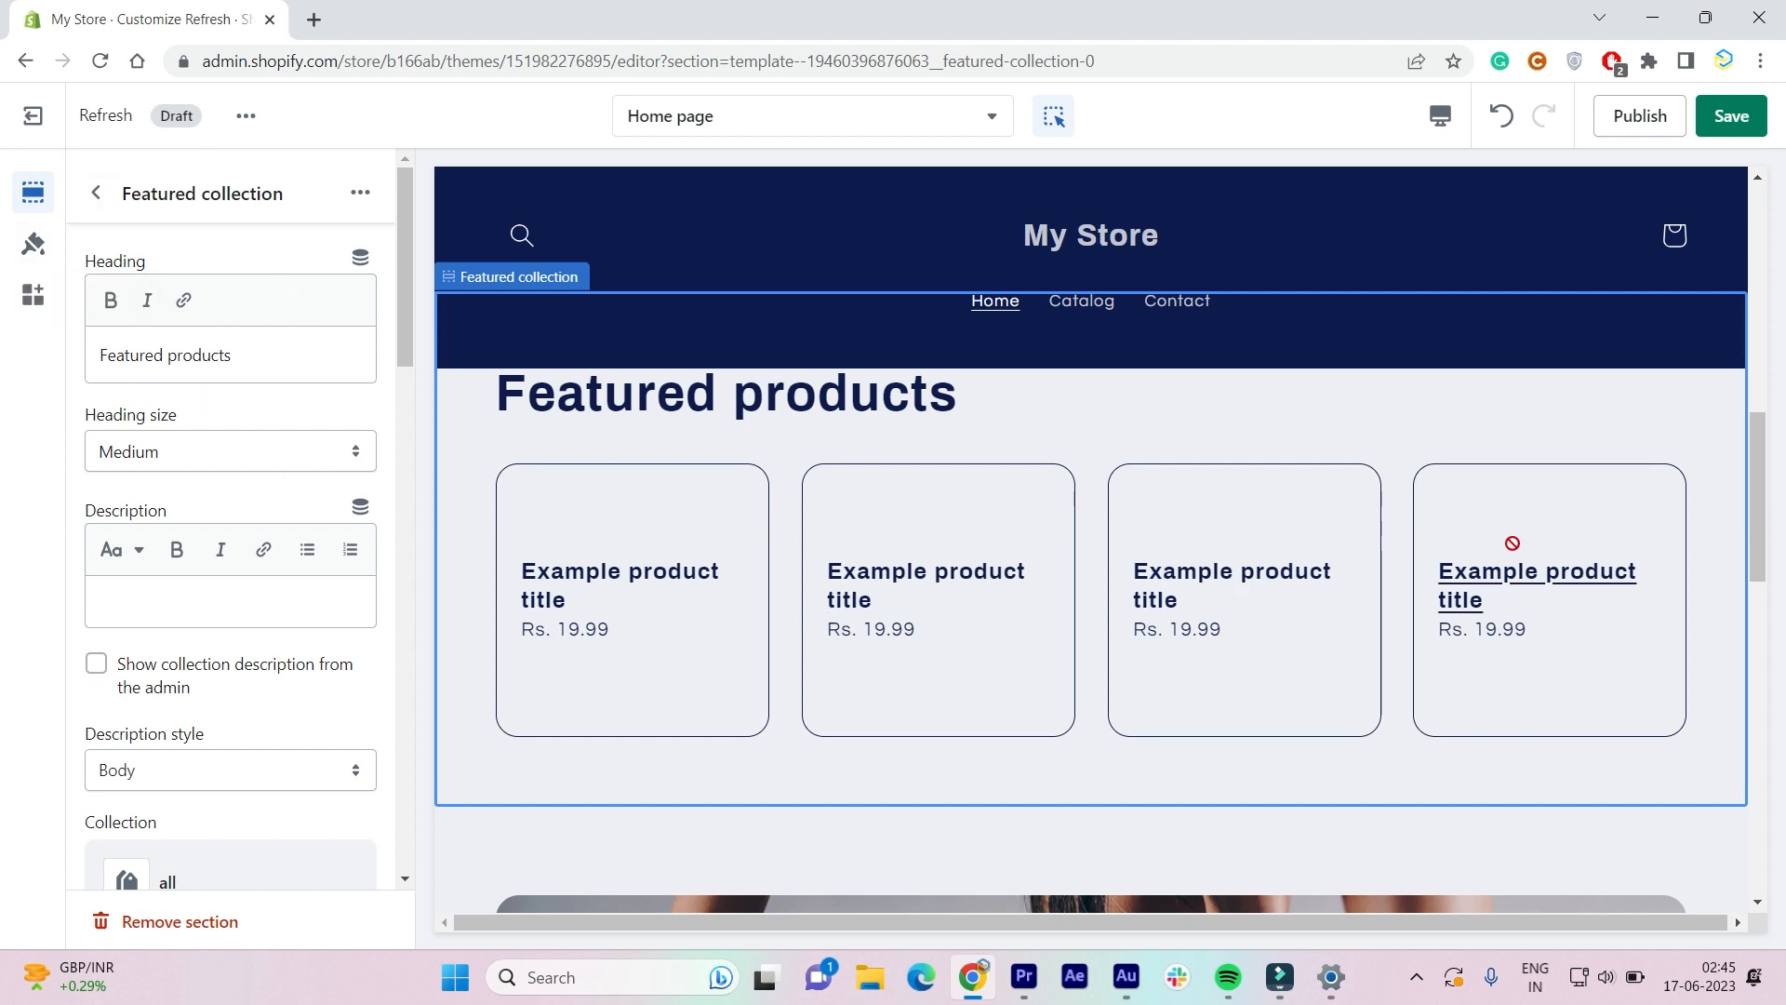
left_click(94, 193)
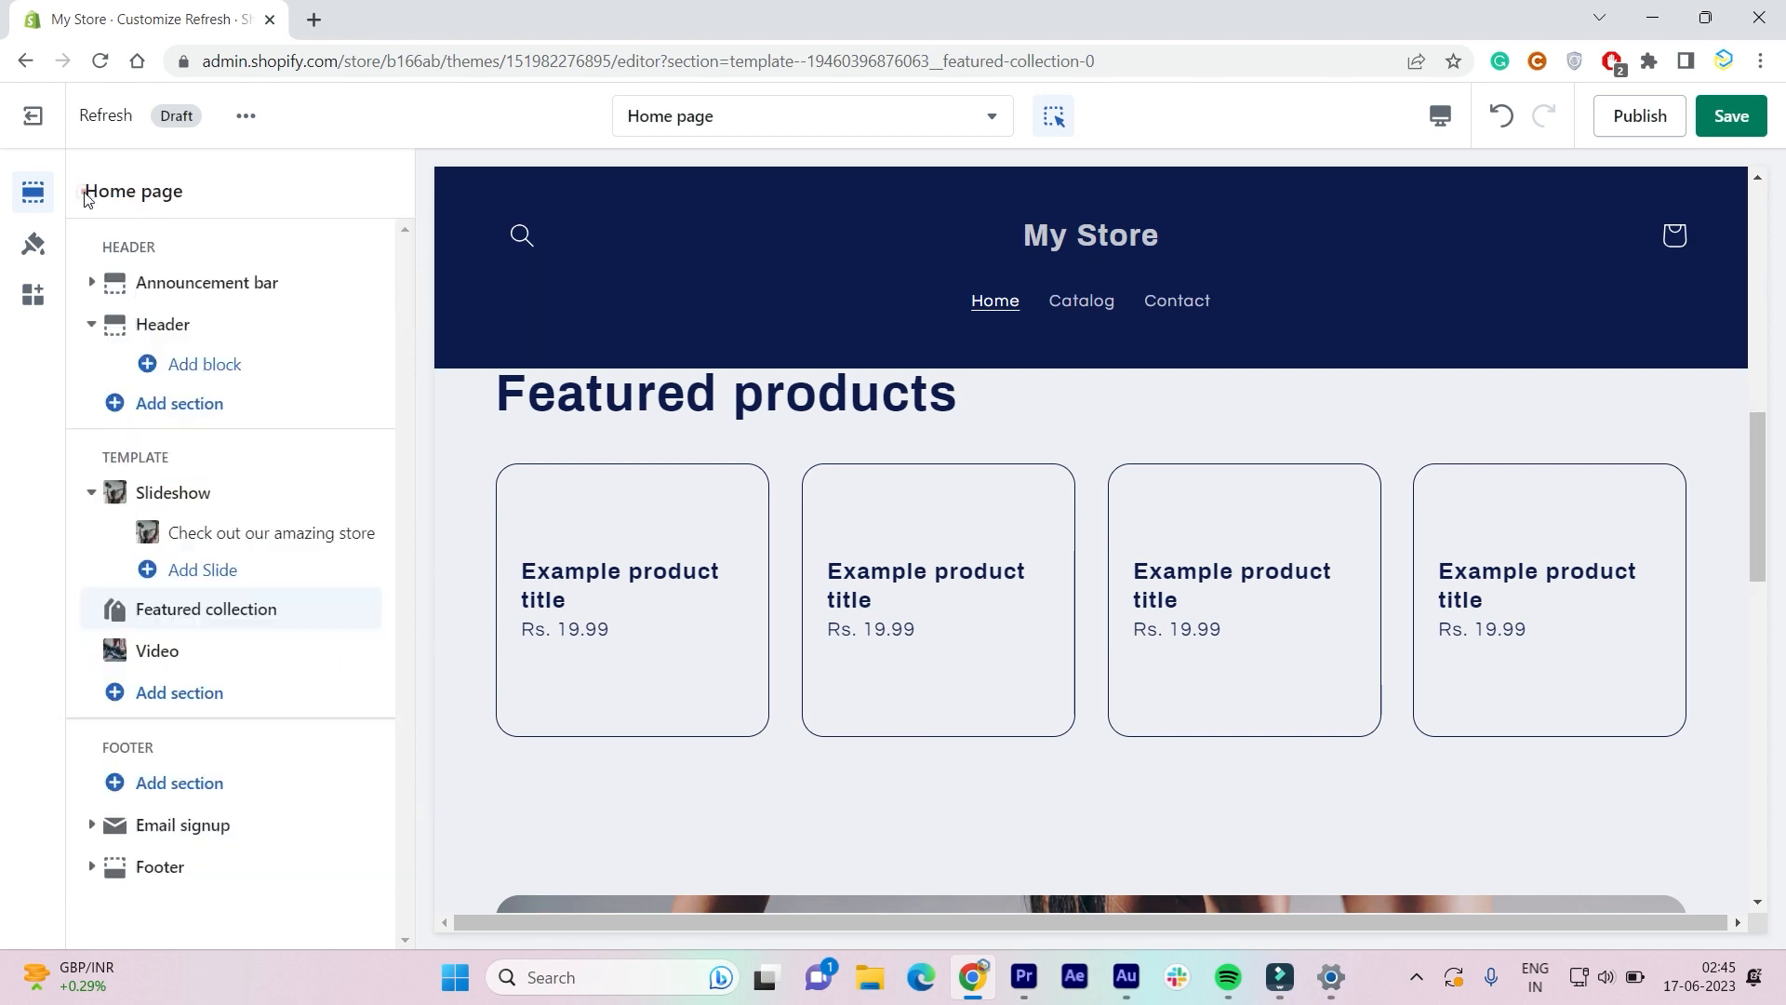
scroll(1308, 586, "up", 5)
scroll(1319, 576, "up", 5)
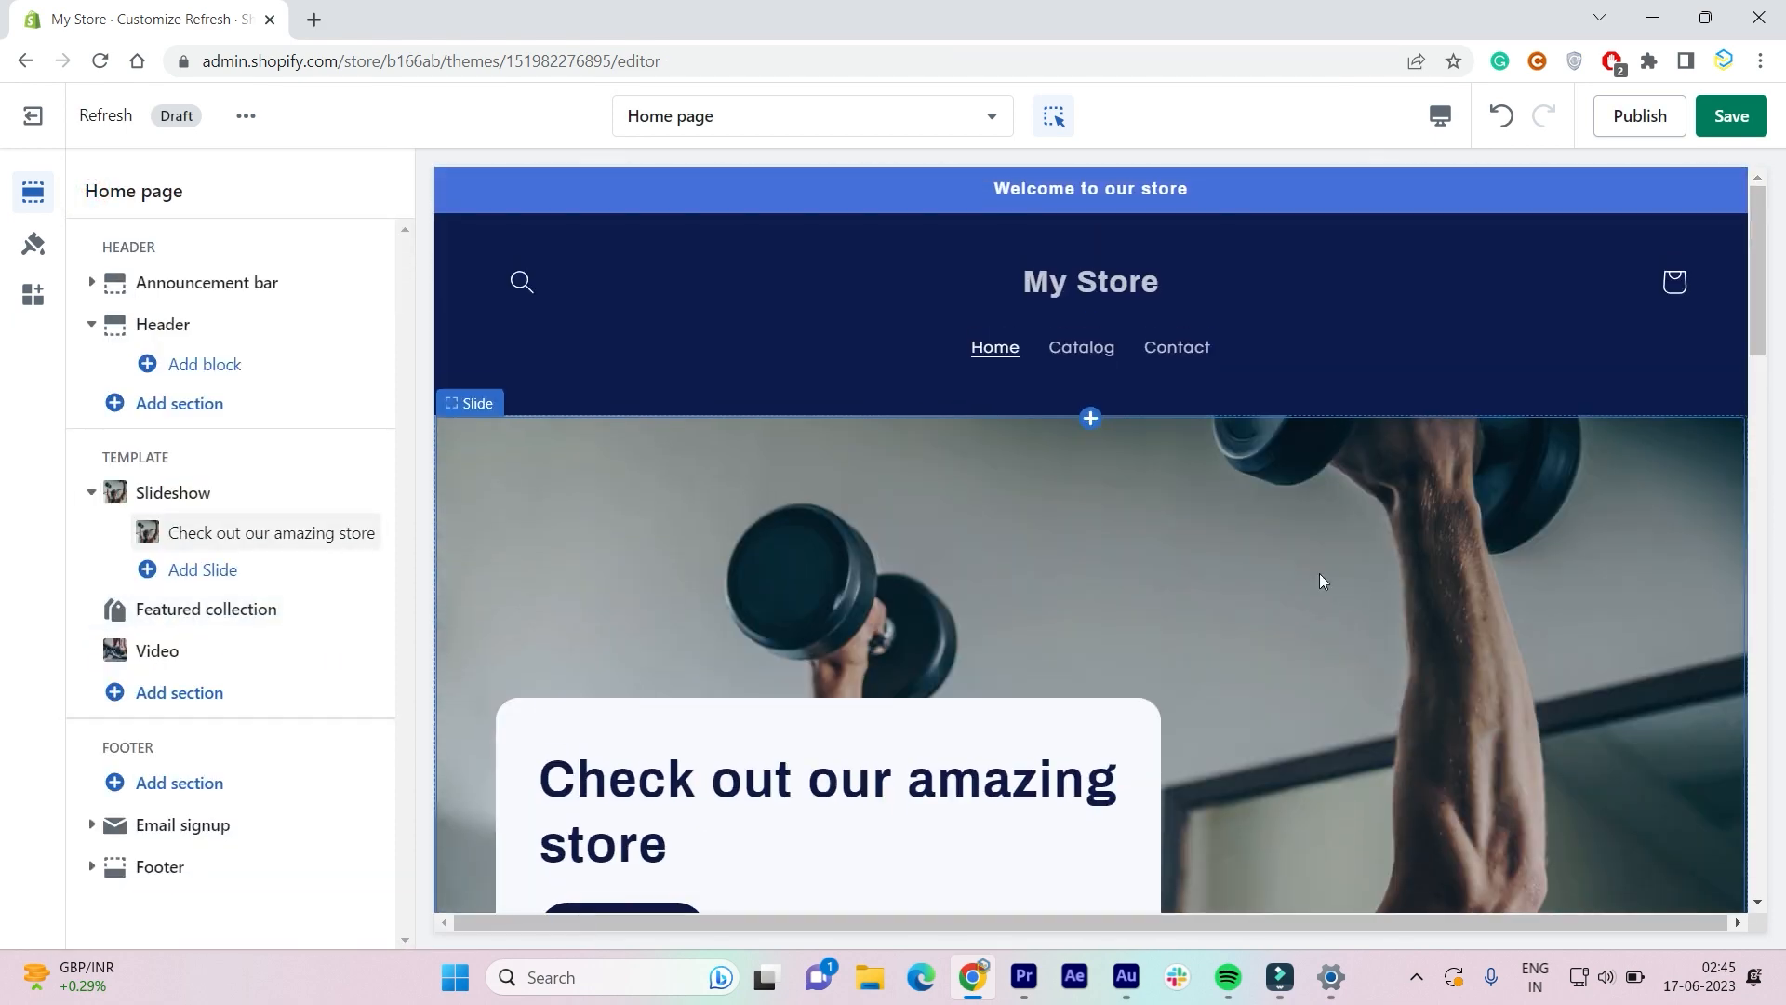
scroll(1312, 540, "down", 10)
scroll(1211, 398, "down", 5)
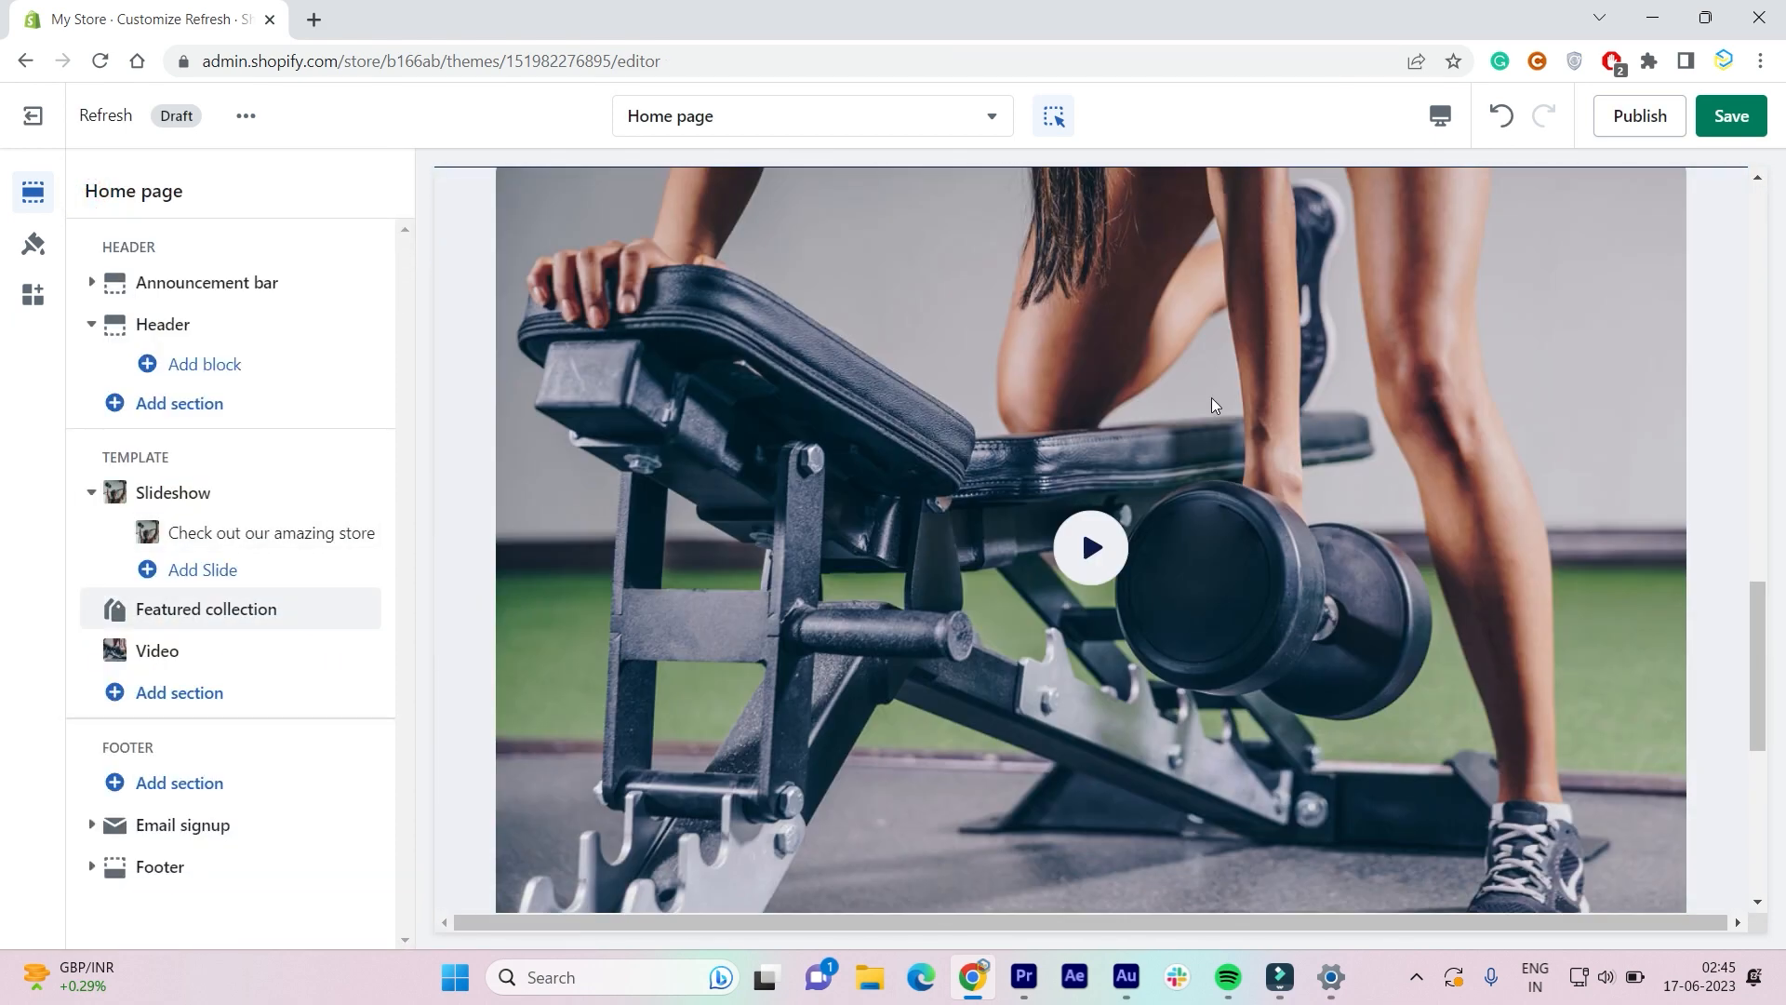
scroll(947, 344, "down", 5)
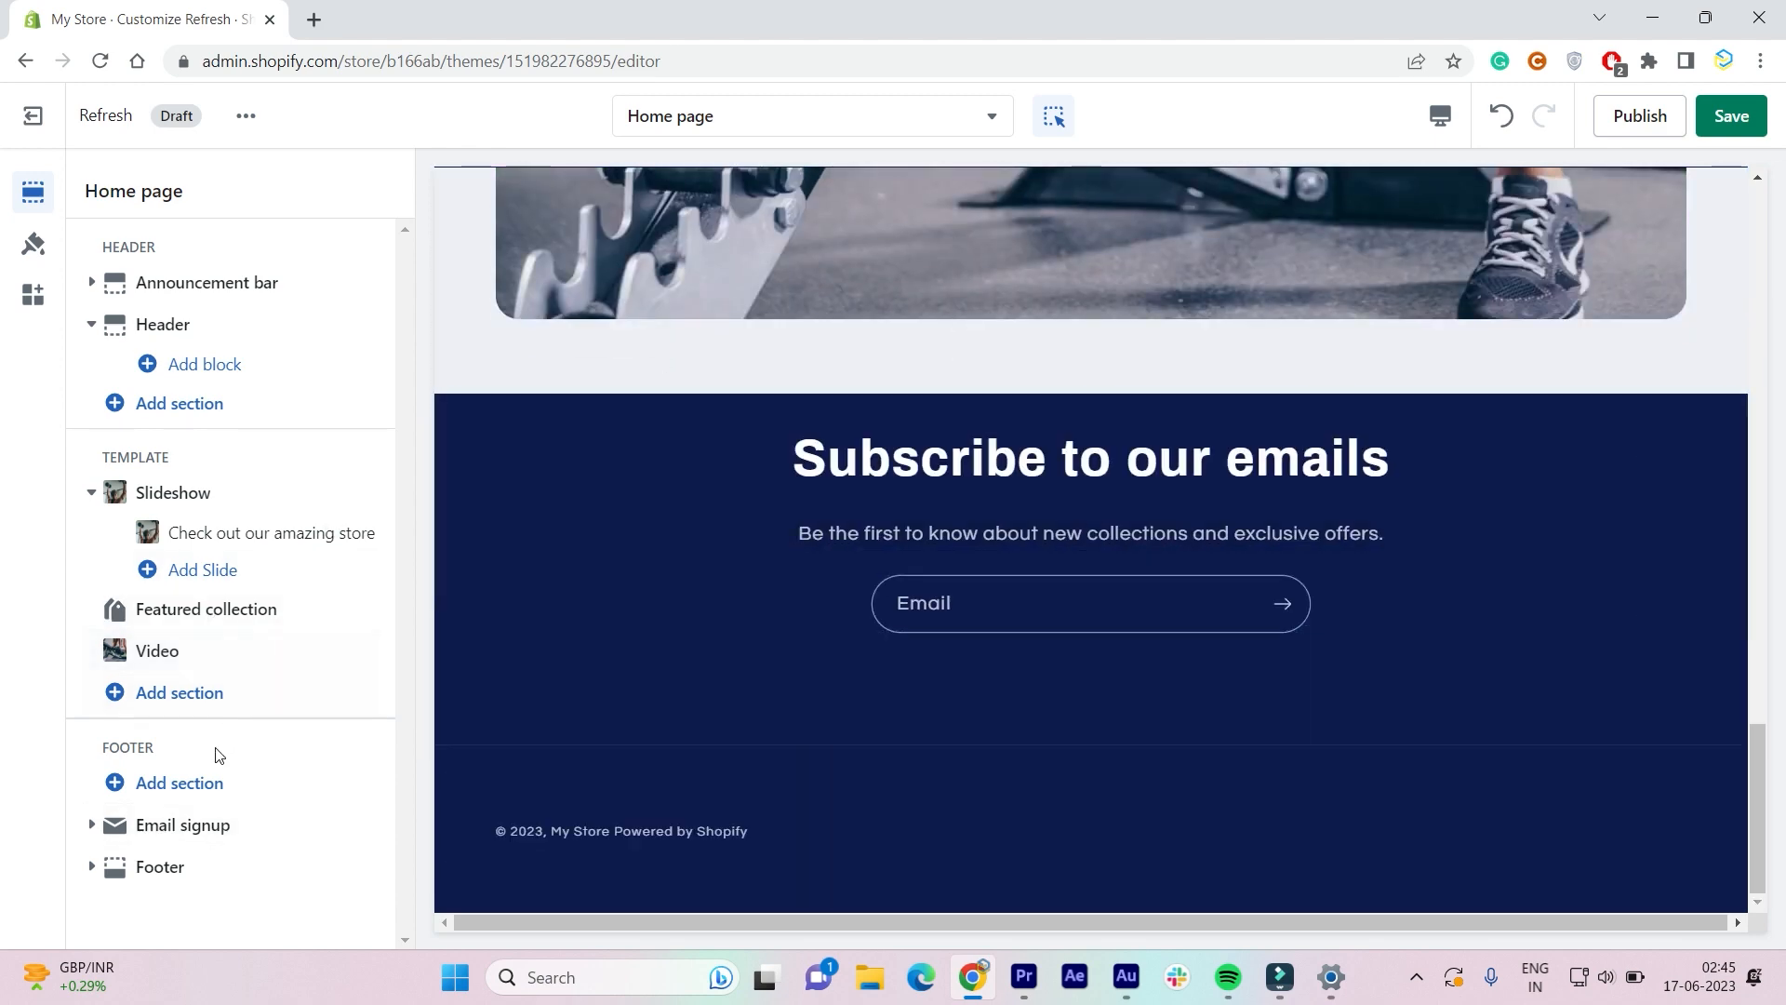
Select the slideshow's "Check out our amazing store" slide and shorten its button label to "Shop"
scroll(772, 515, "up", 3)
scroll(772, 514, "up", 15)
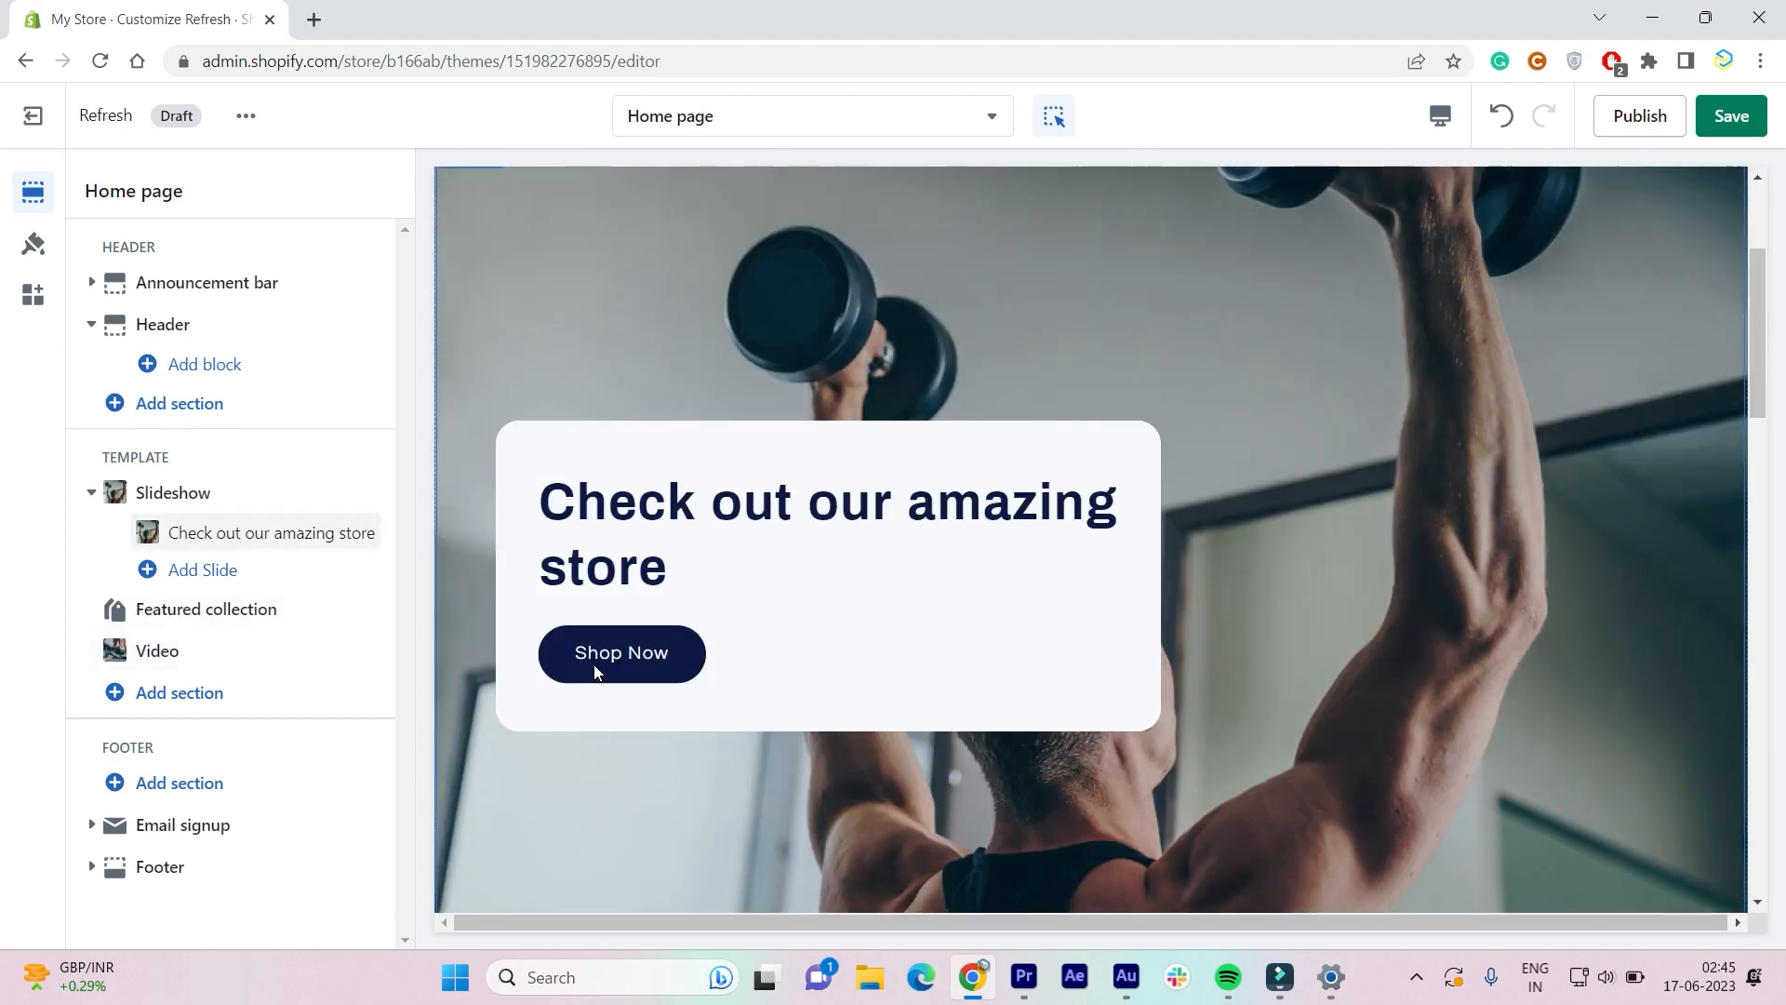
left_click(798, 513)
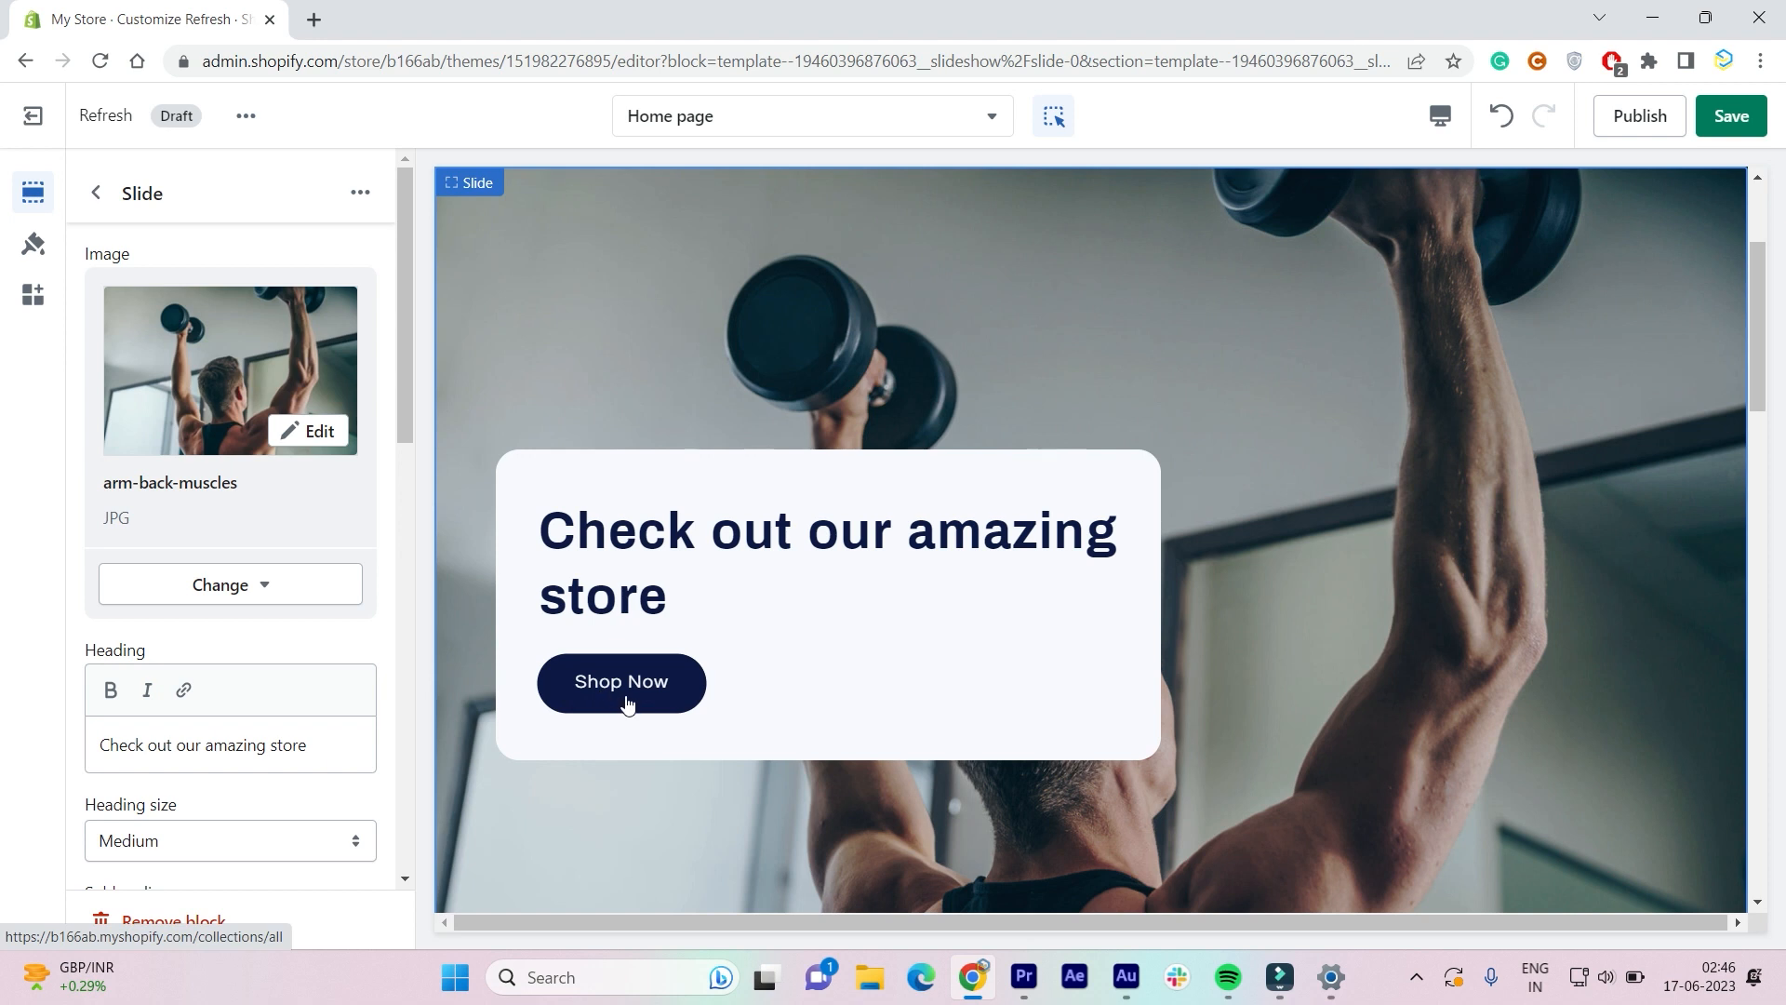
scroll(240, 583, "down", 6)
double_click(181, 516)
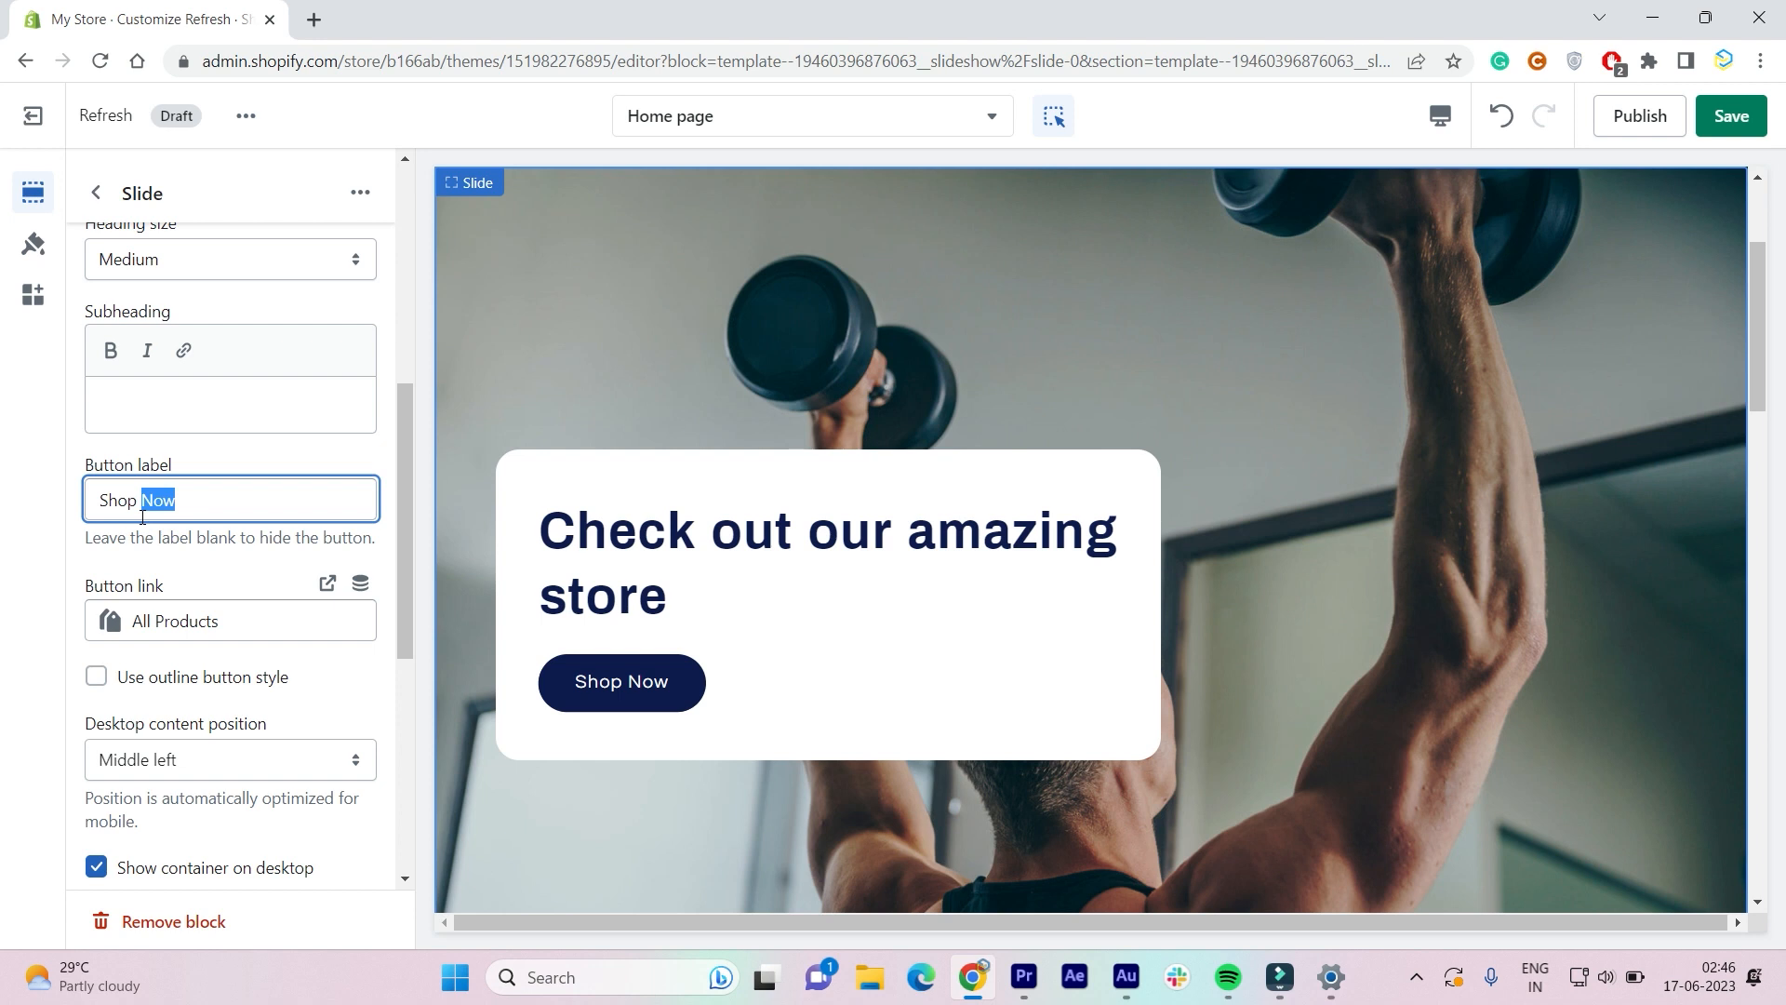
key("BackSpace")
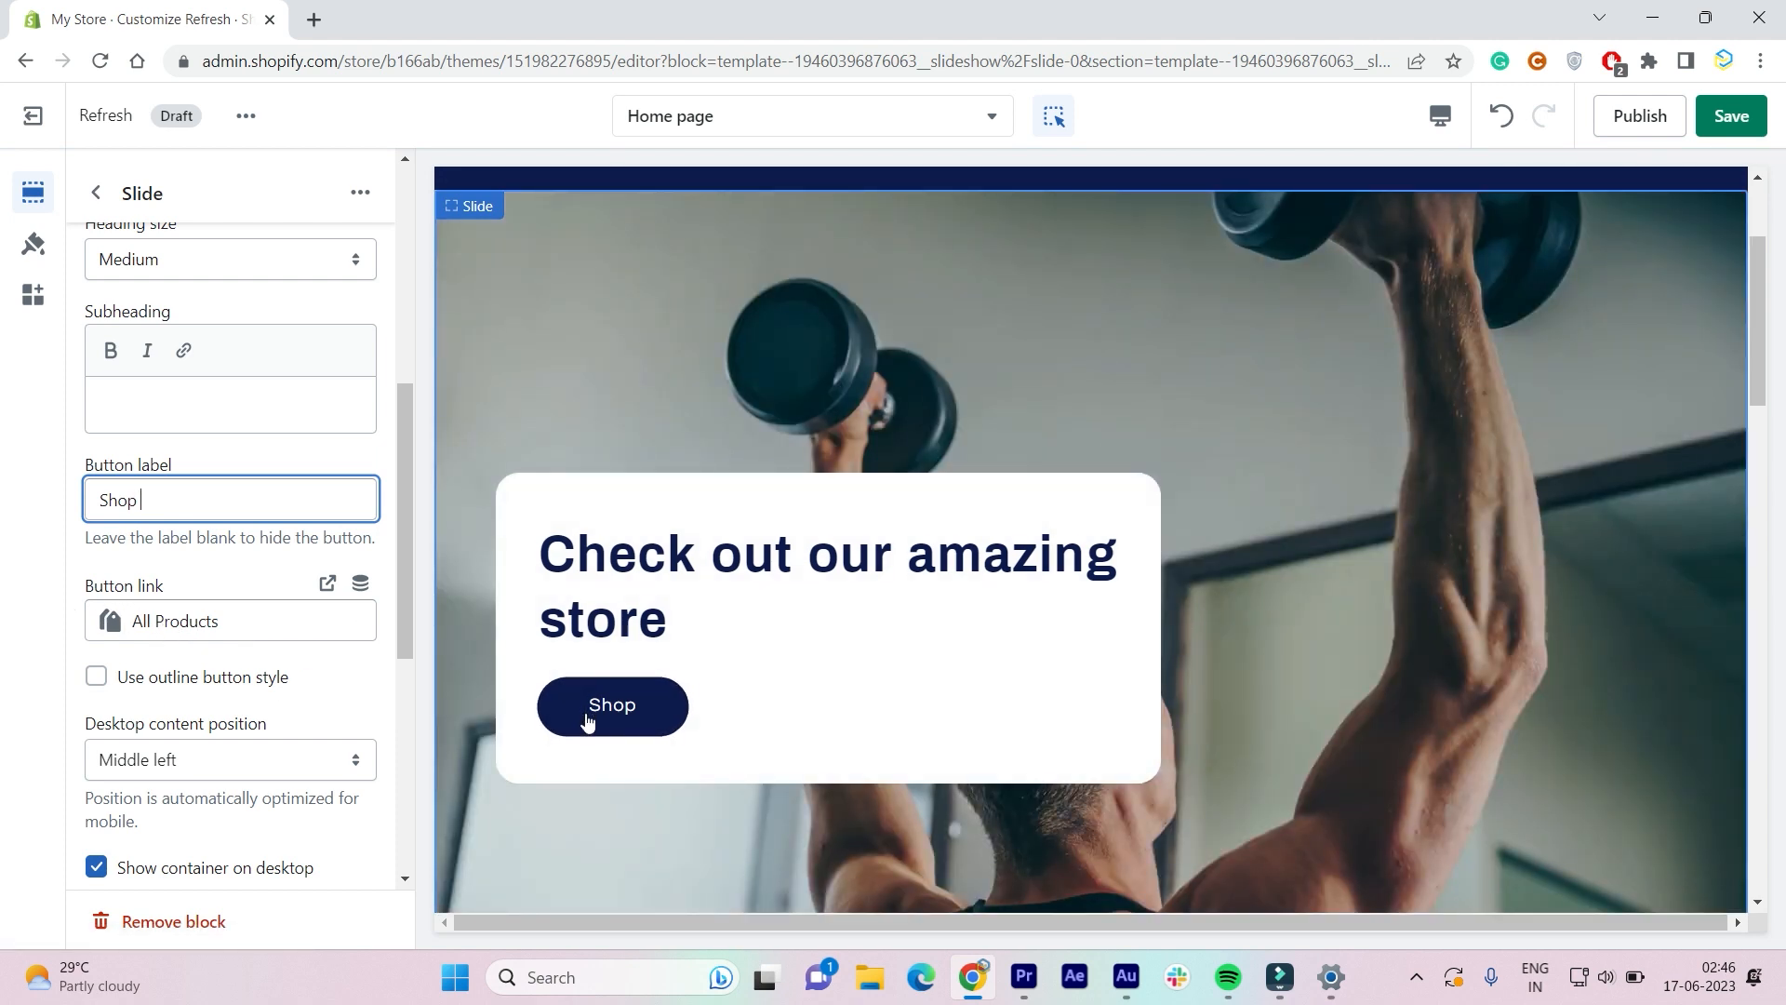
Link the slide's button to the "All products" item from the store's products
left_click(250, 625)
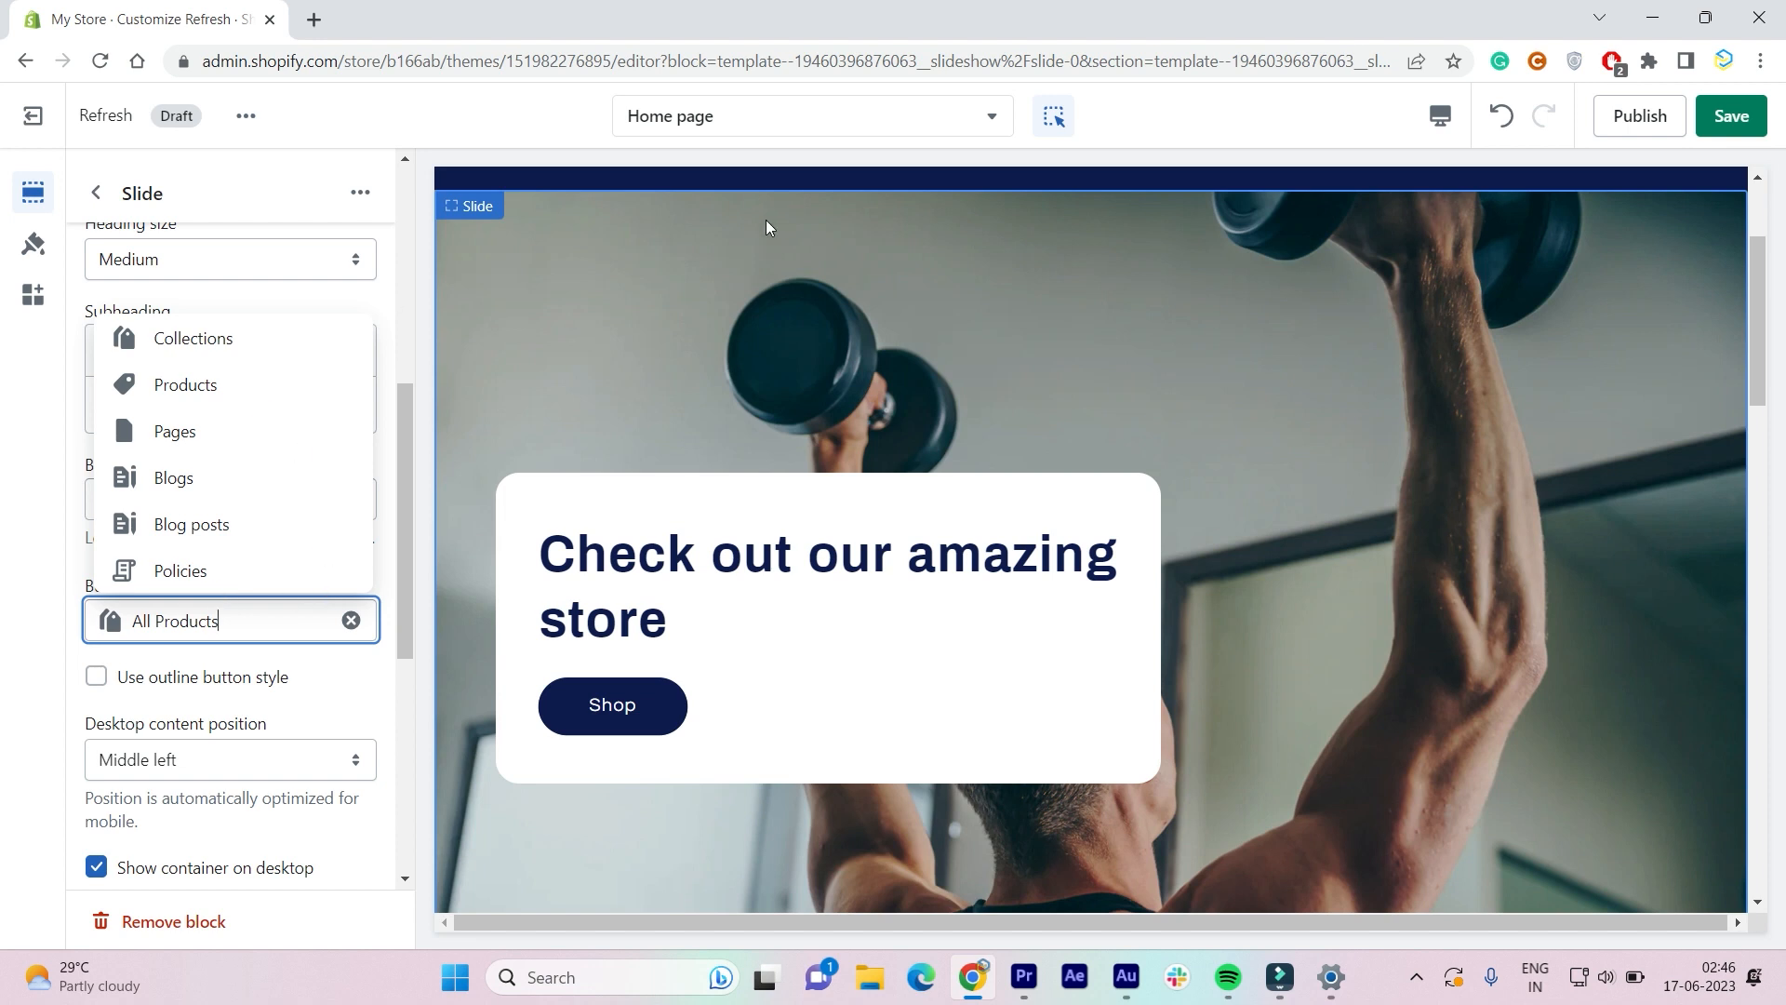
left_click(183, 387)
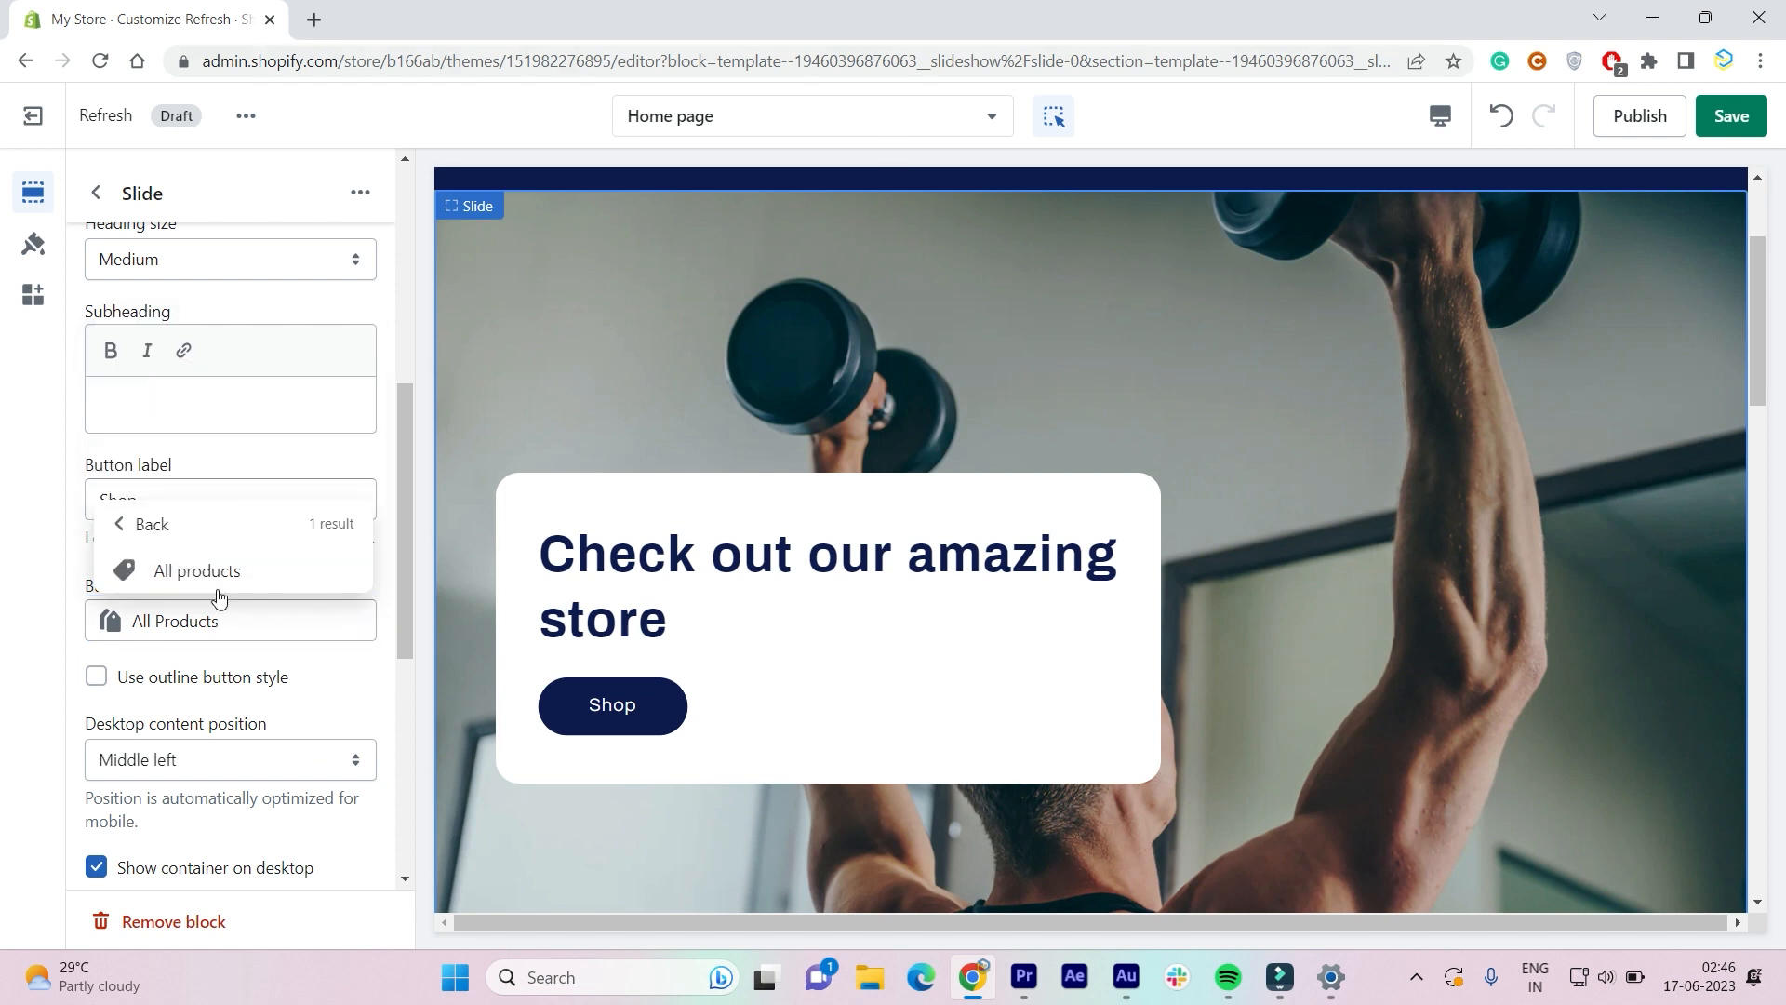
left_click(211, 575)
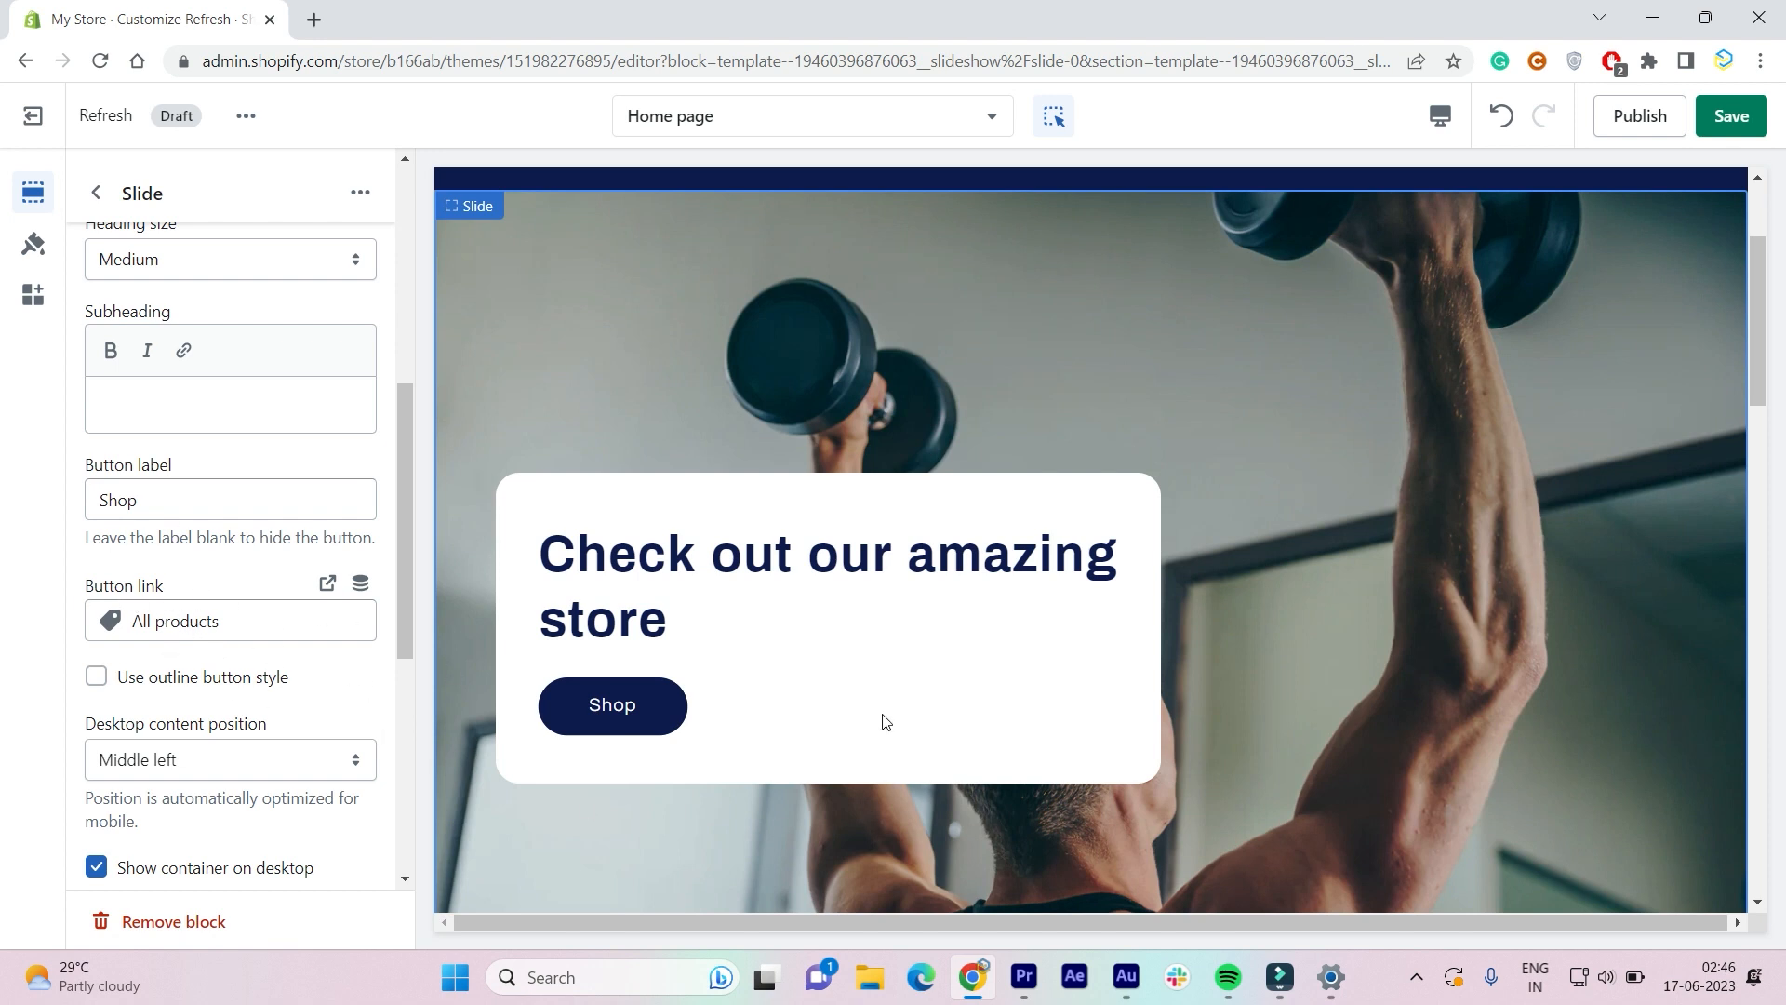
Review the slide's remaining settings and preview, leave the slide, and save the theme changes
scroll(232, 558, "down", 5)
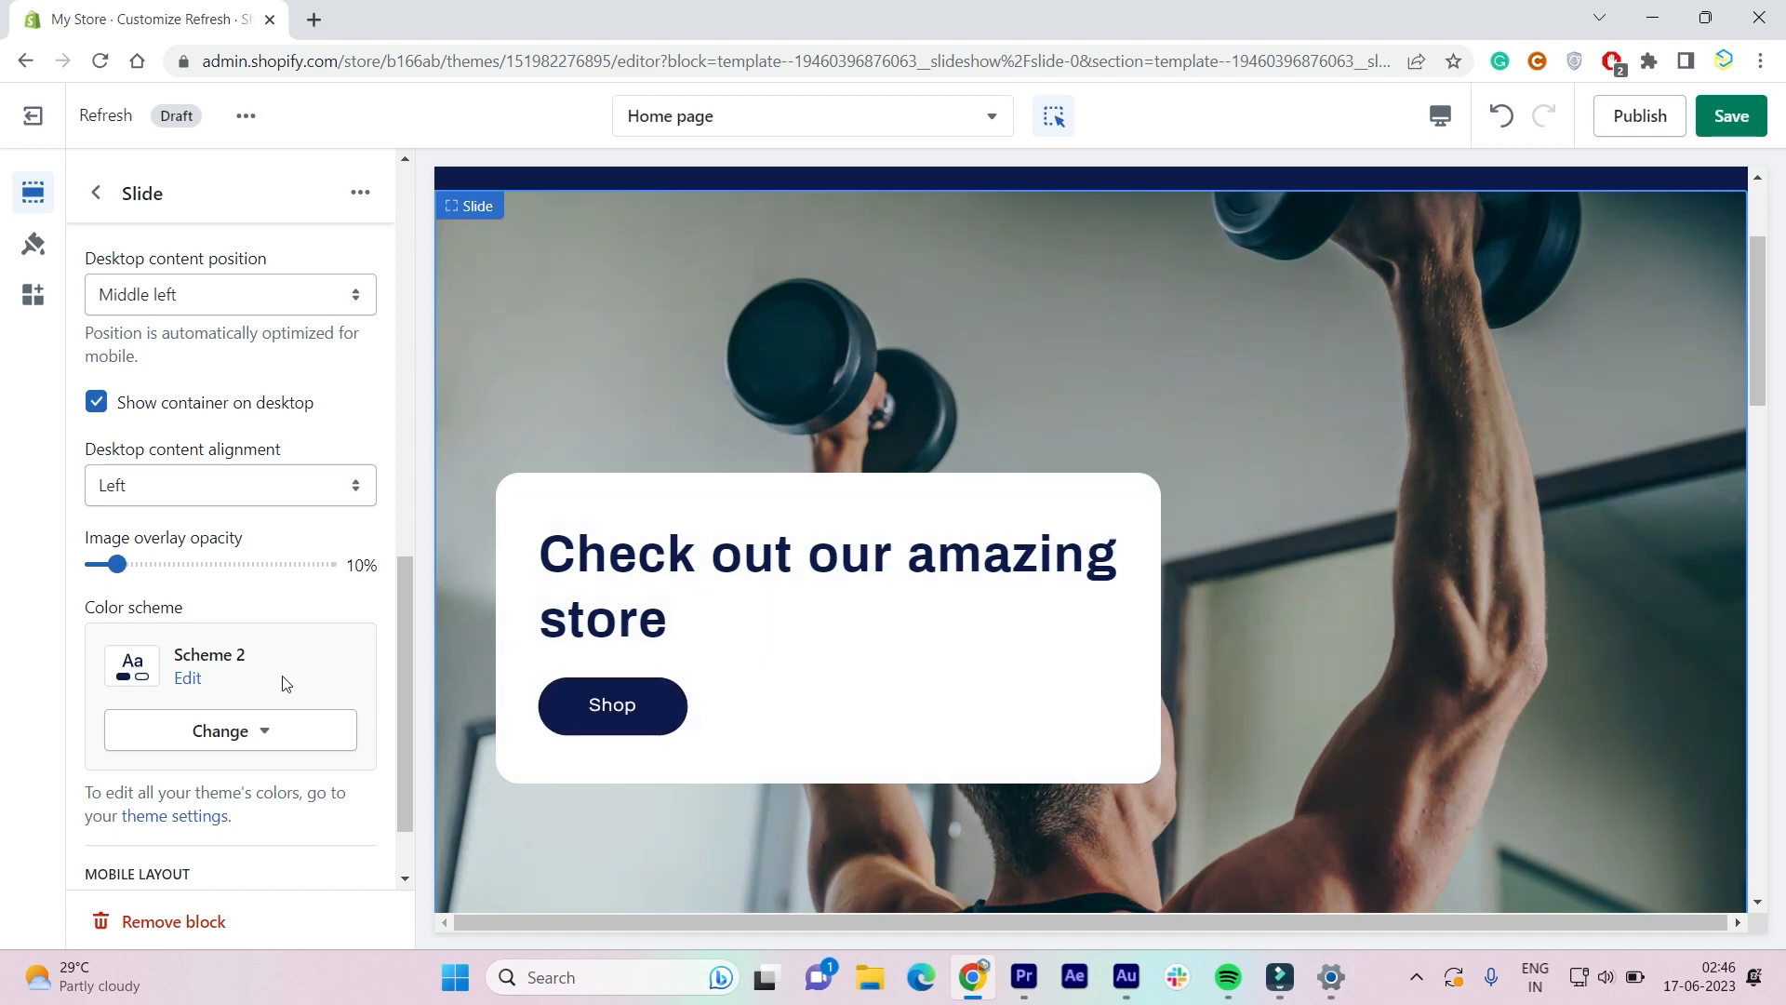
scroll(1433, 456, "up", 3)
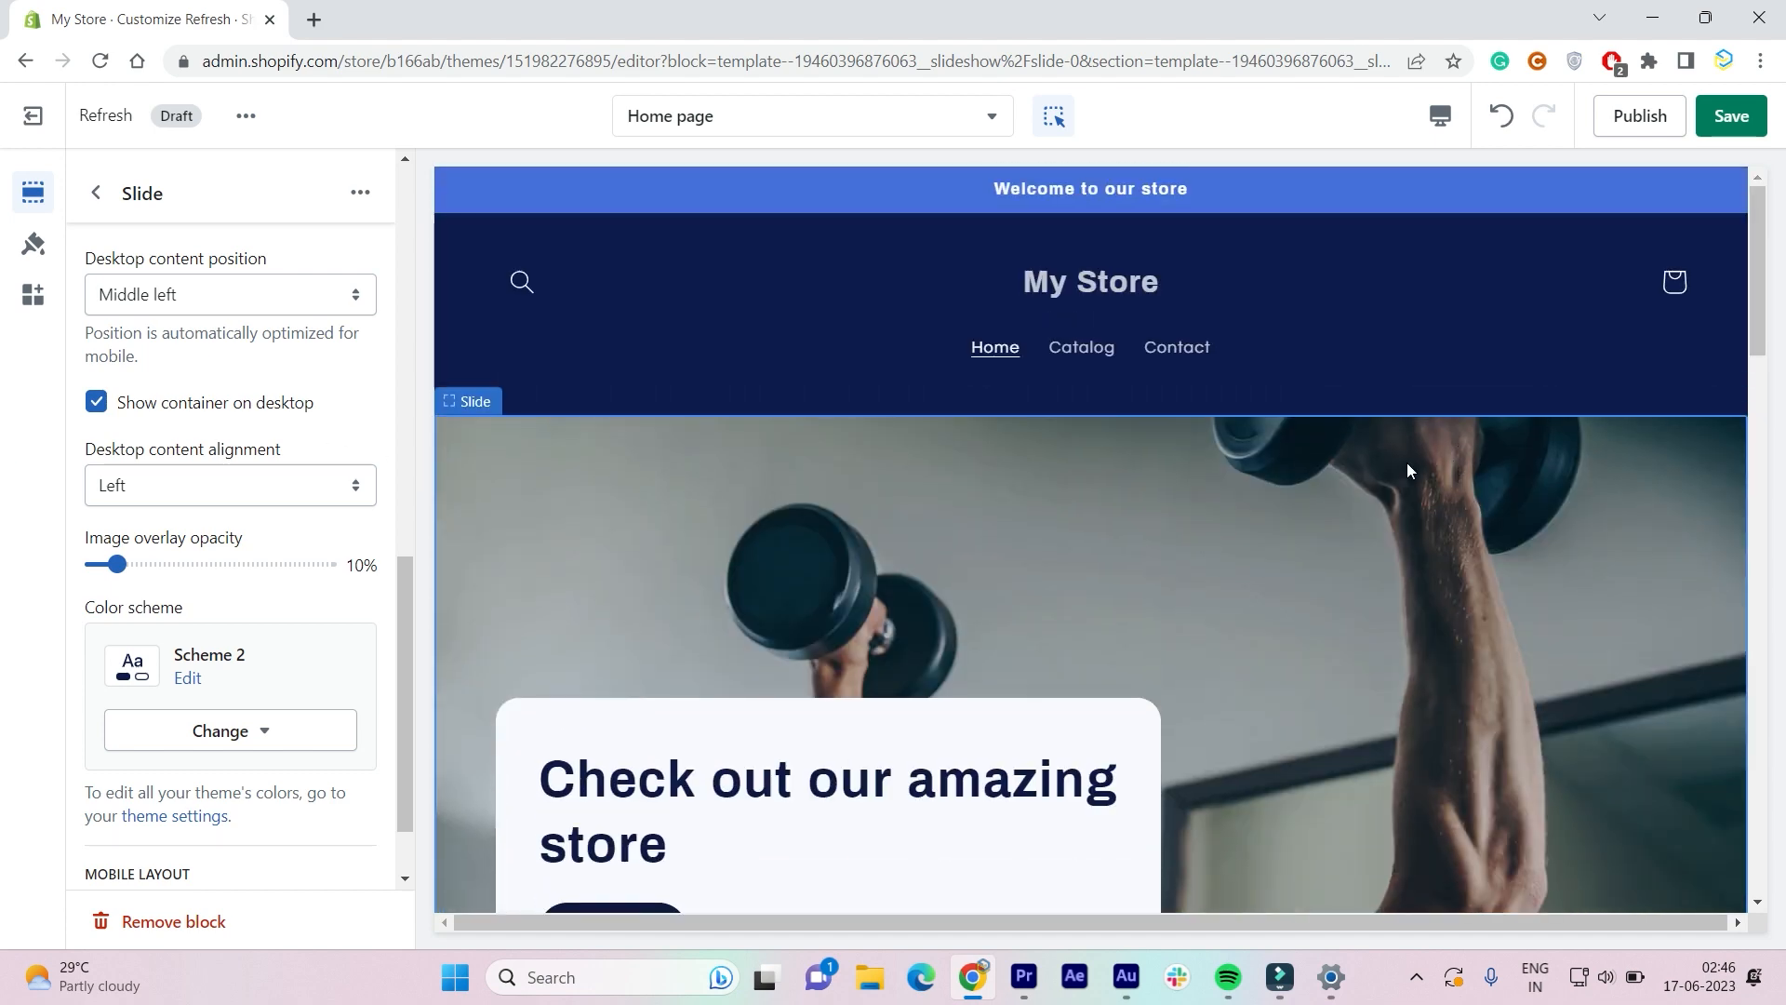
scroll(921, 417, "down", 5)
scroll(921, 417, "up", 5)
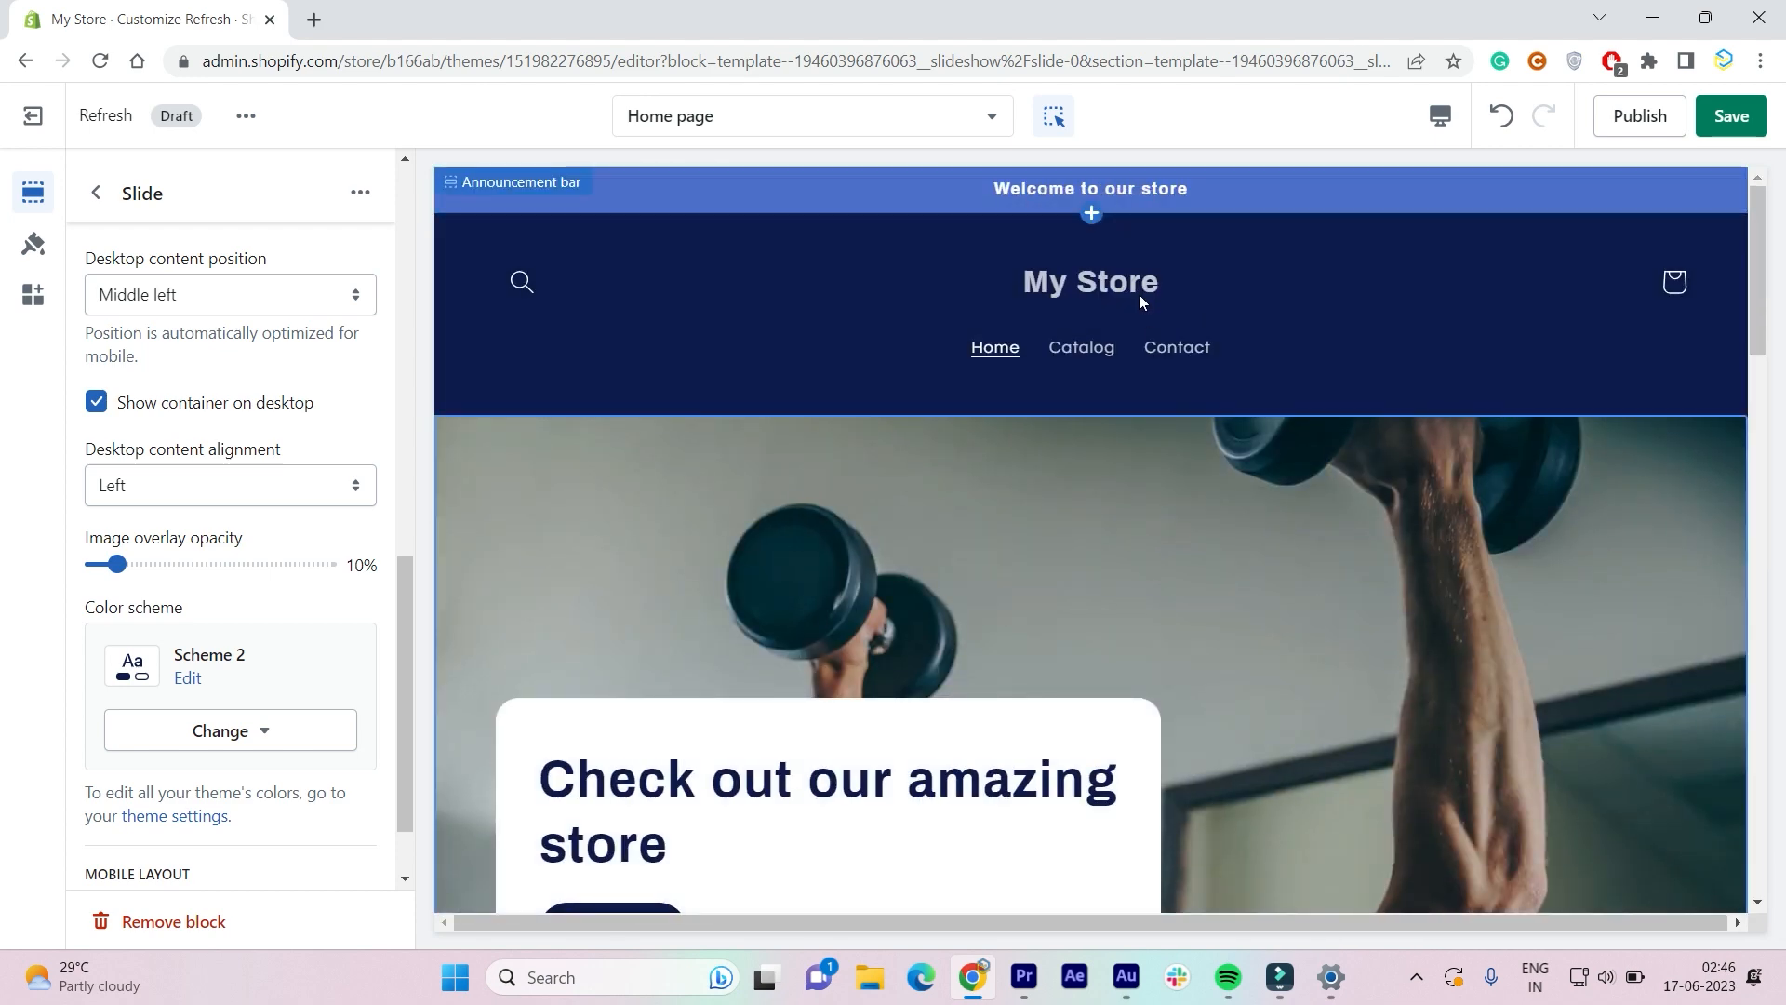
scroll(1291, 477, "down", 5)
scroll(175, 279, "down", 1)
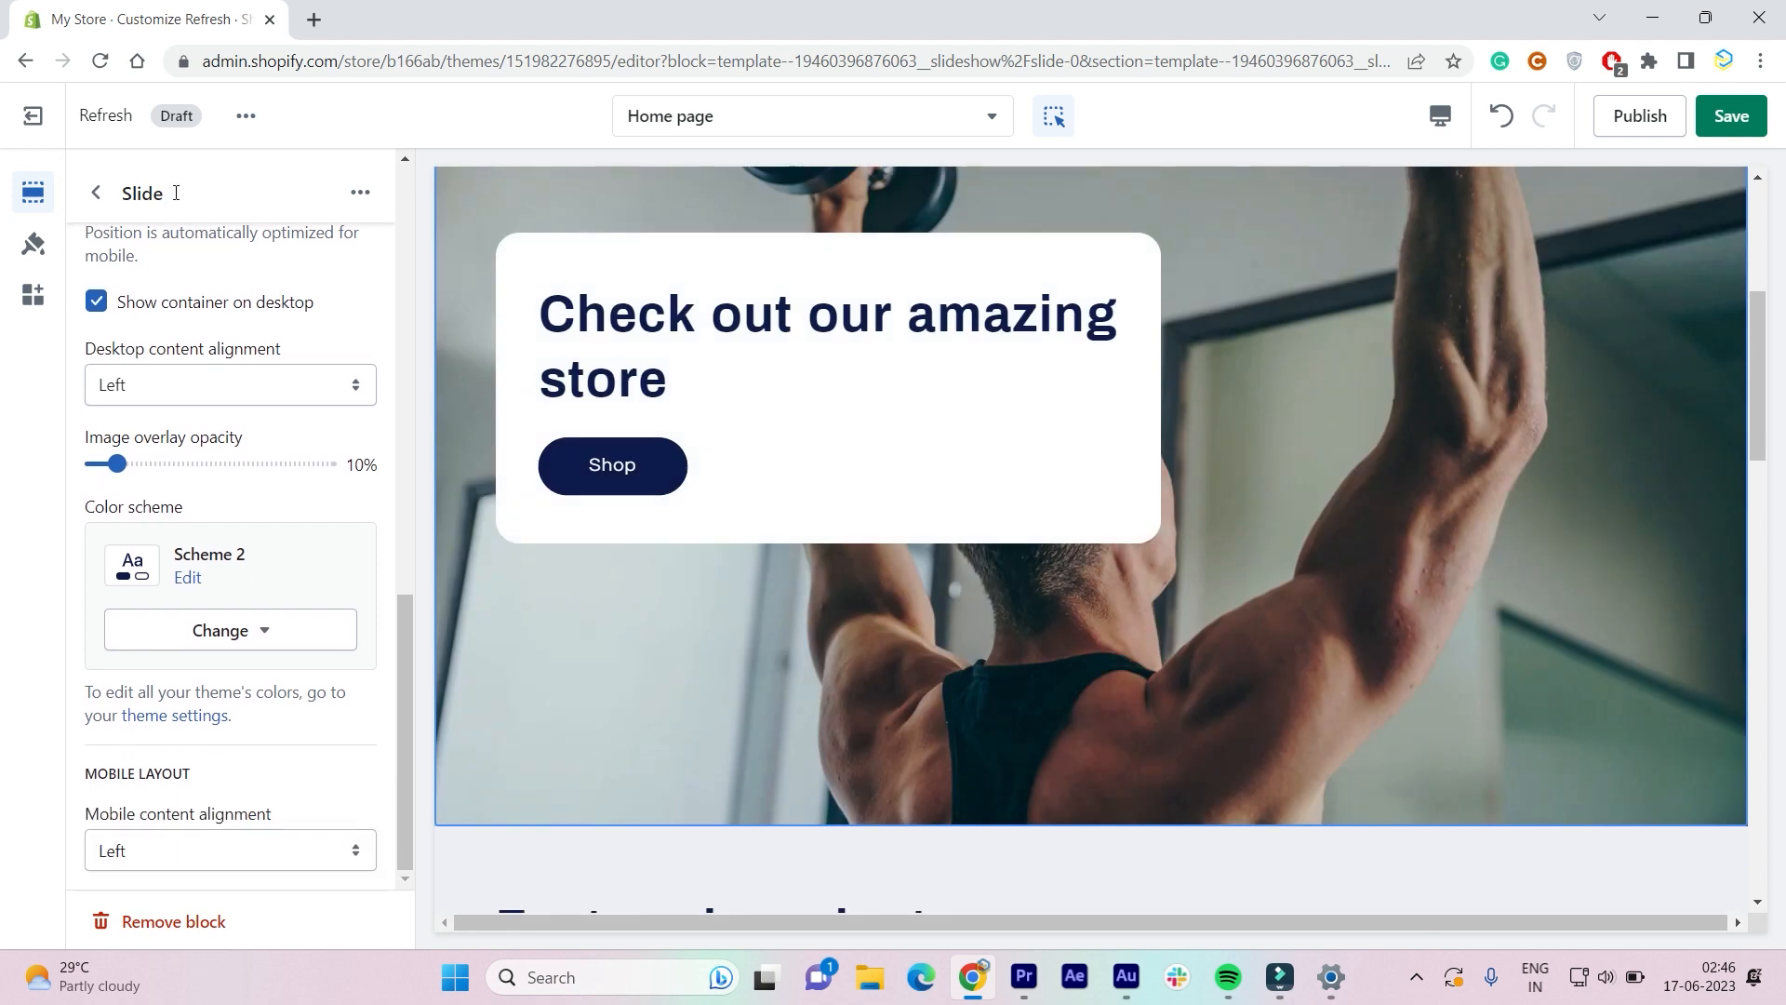
left_click(95, 192)
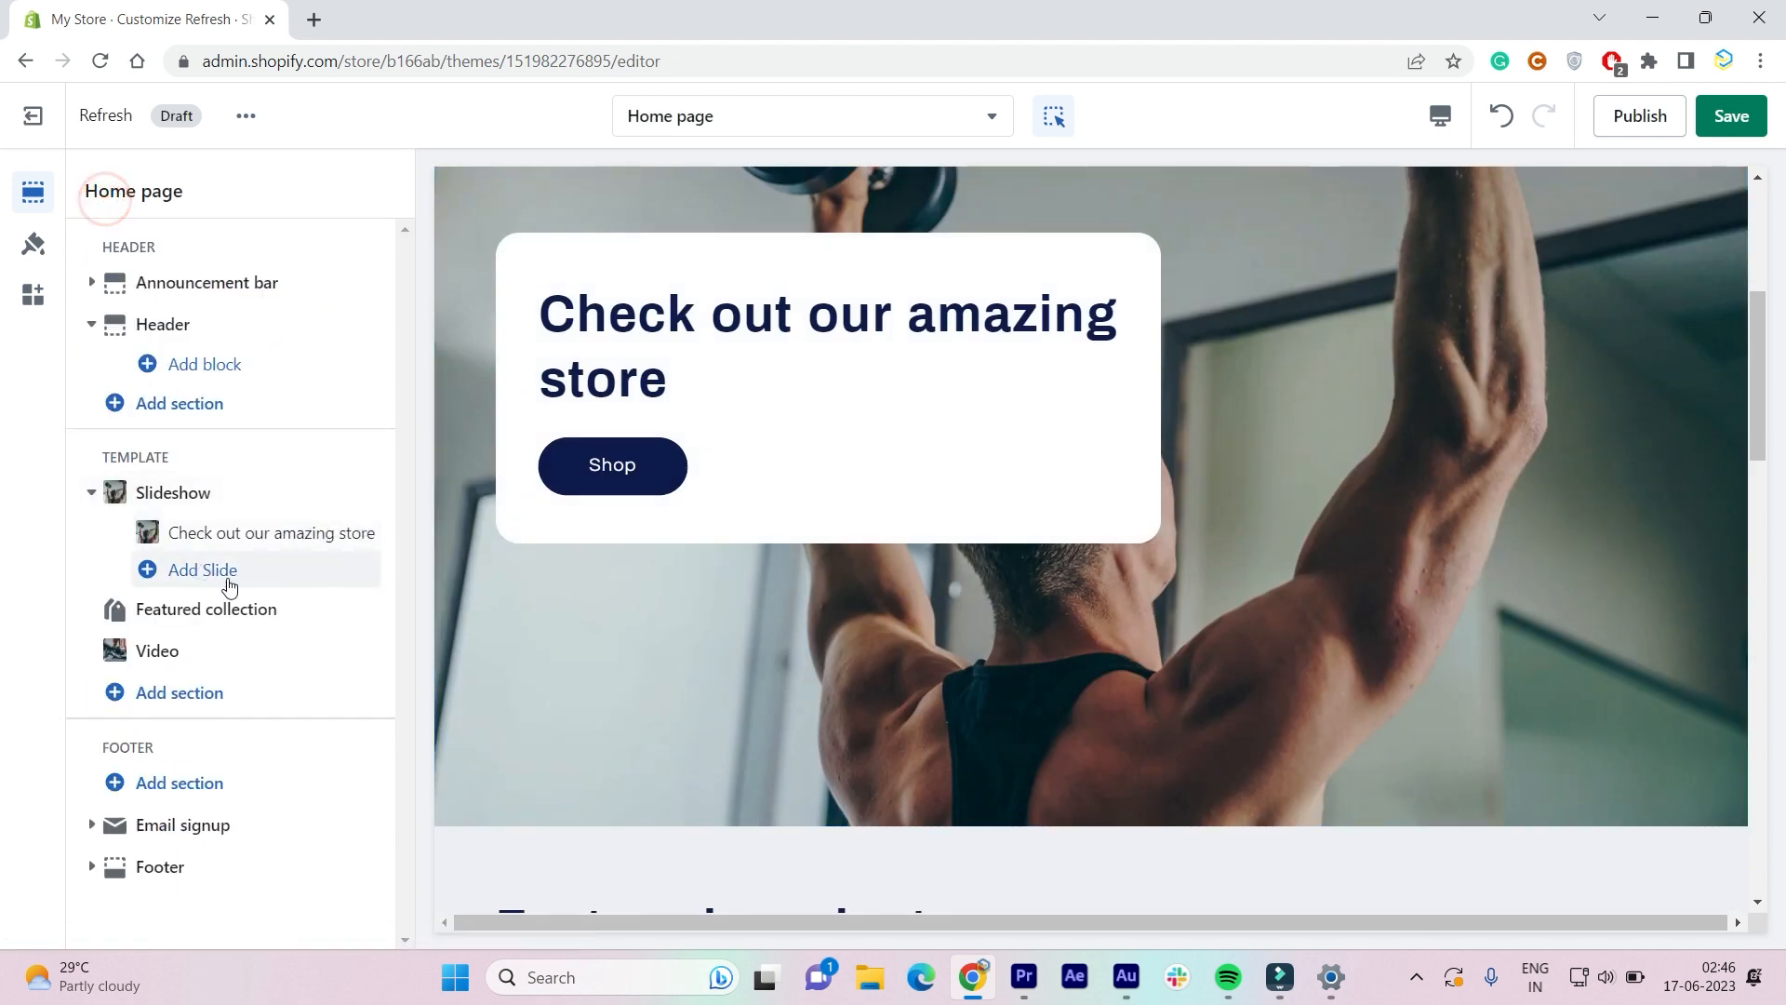
left_click(1731, 116)
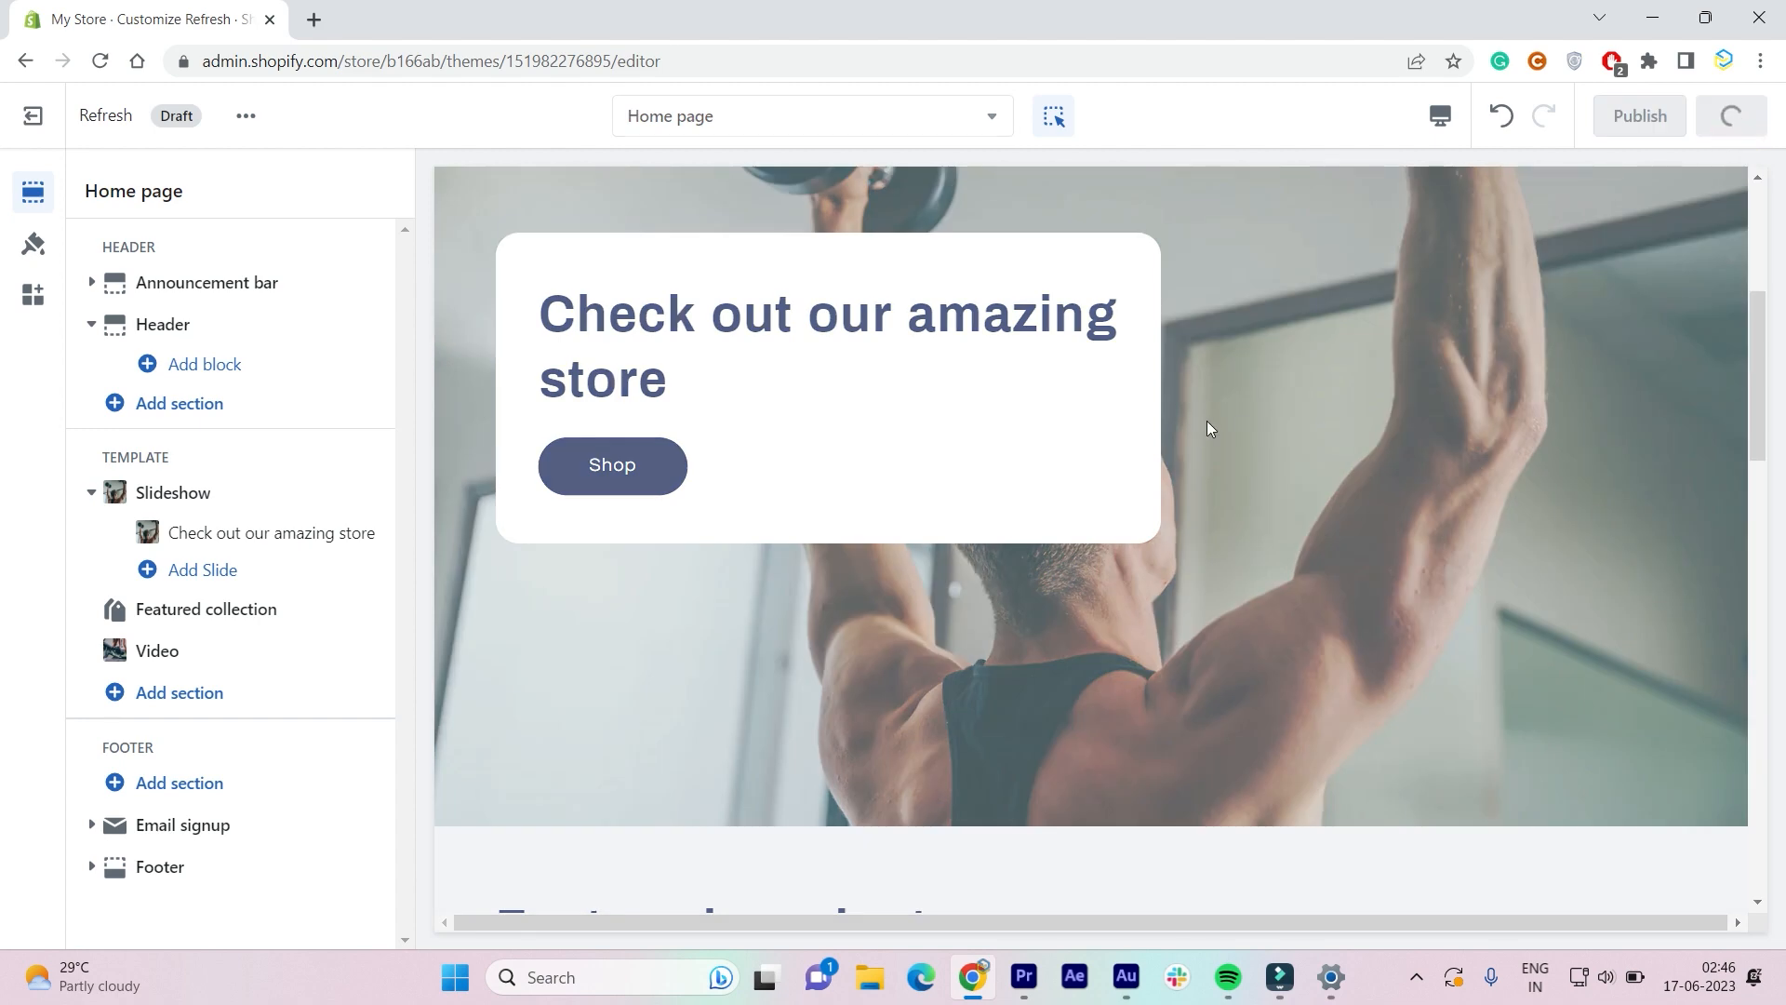
Open the theme settings, examine the typography fonts and size scales for headings and body text, and collapse that category
scroll(1203, 424, "down", 9)
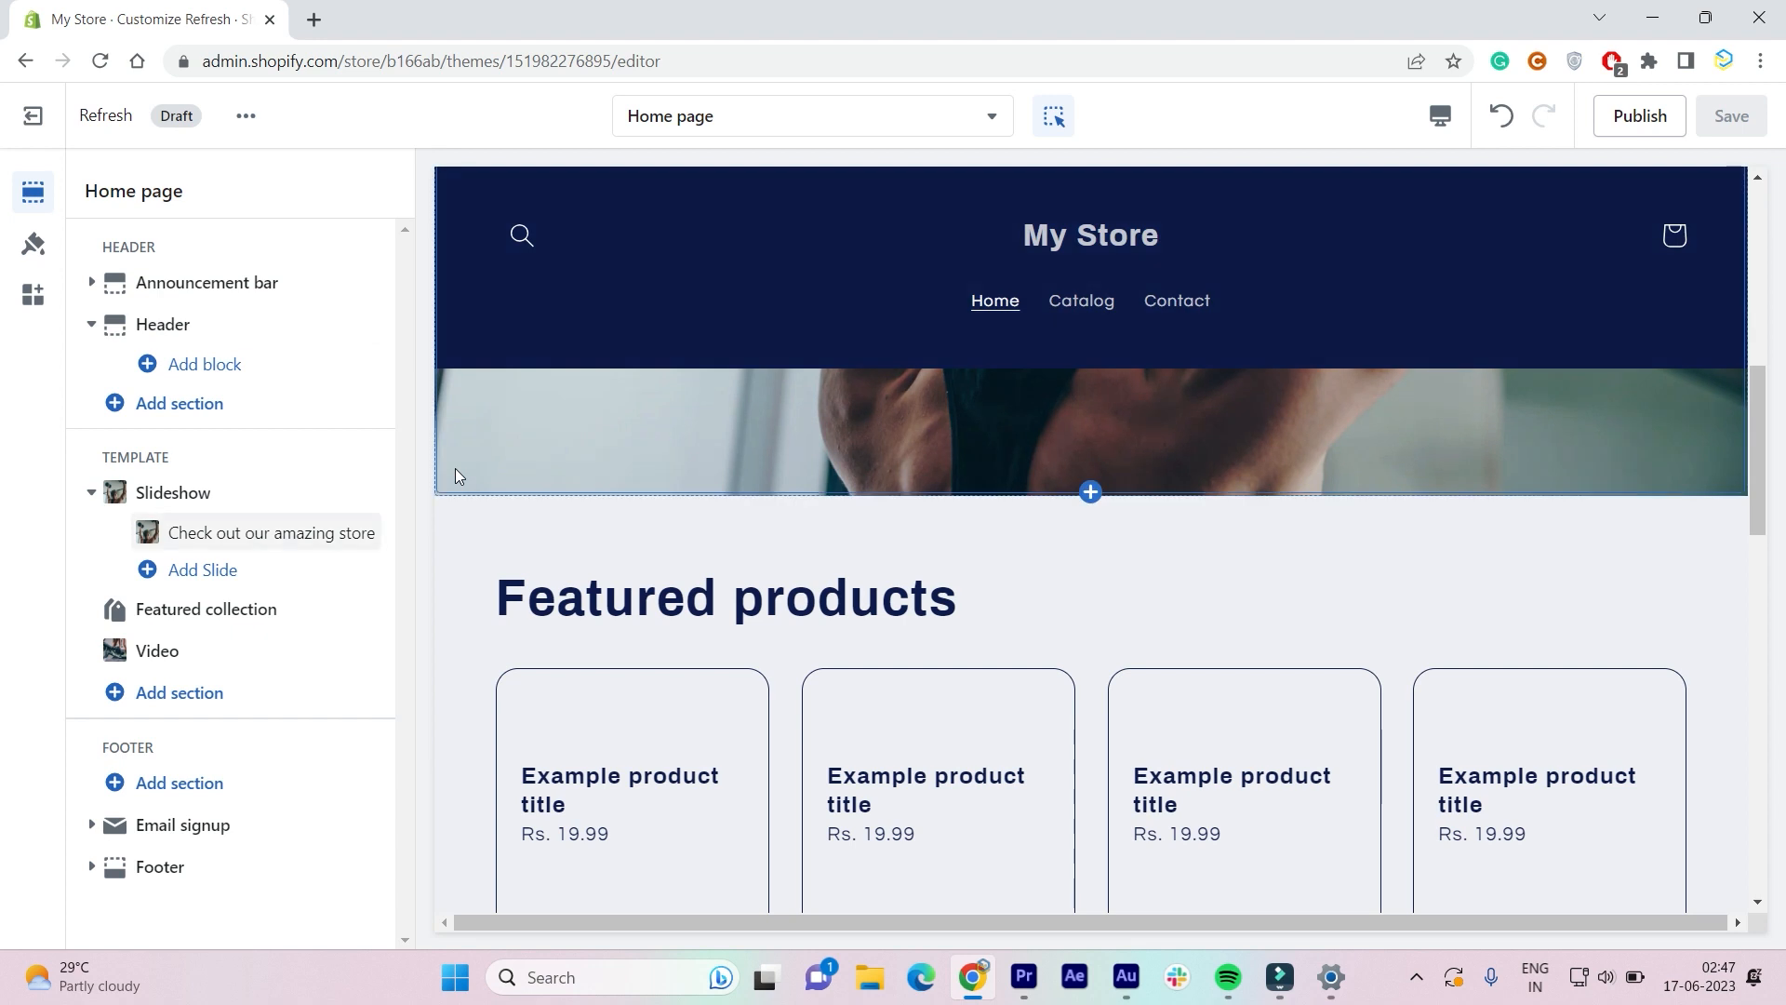
left_click(33, 244)
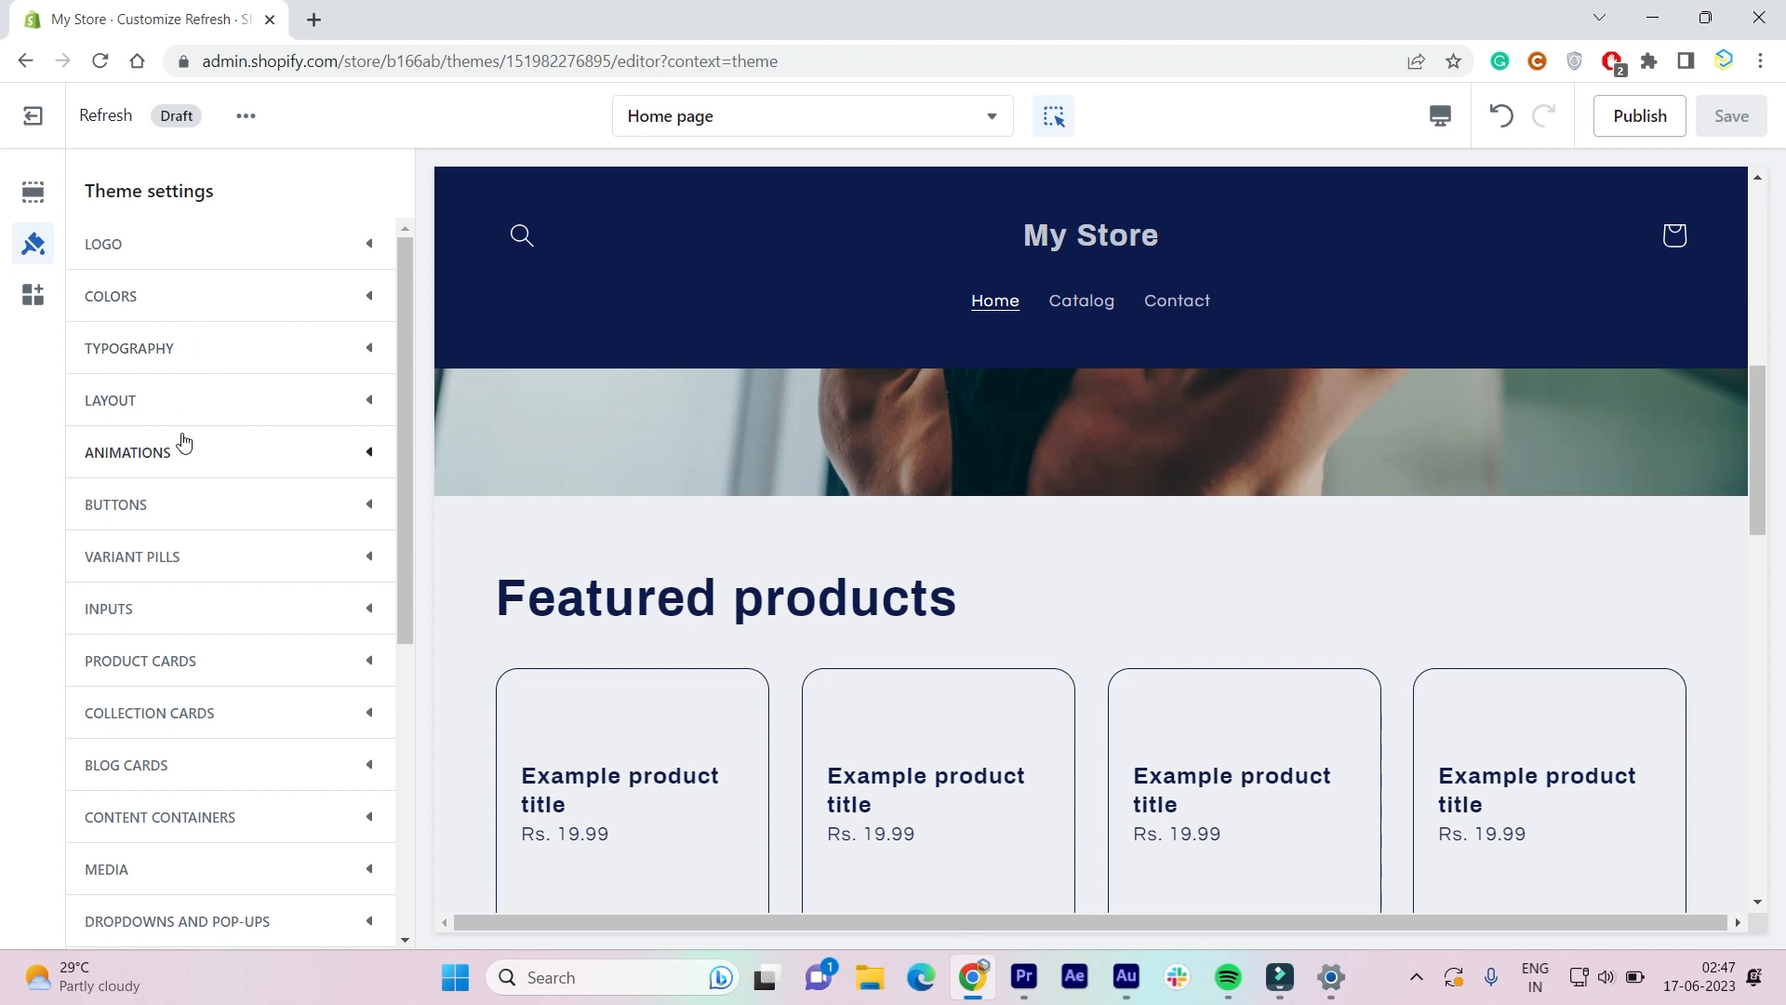
left_click(359, 296)
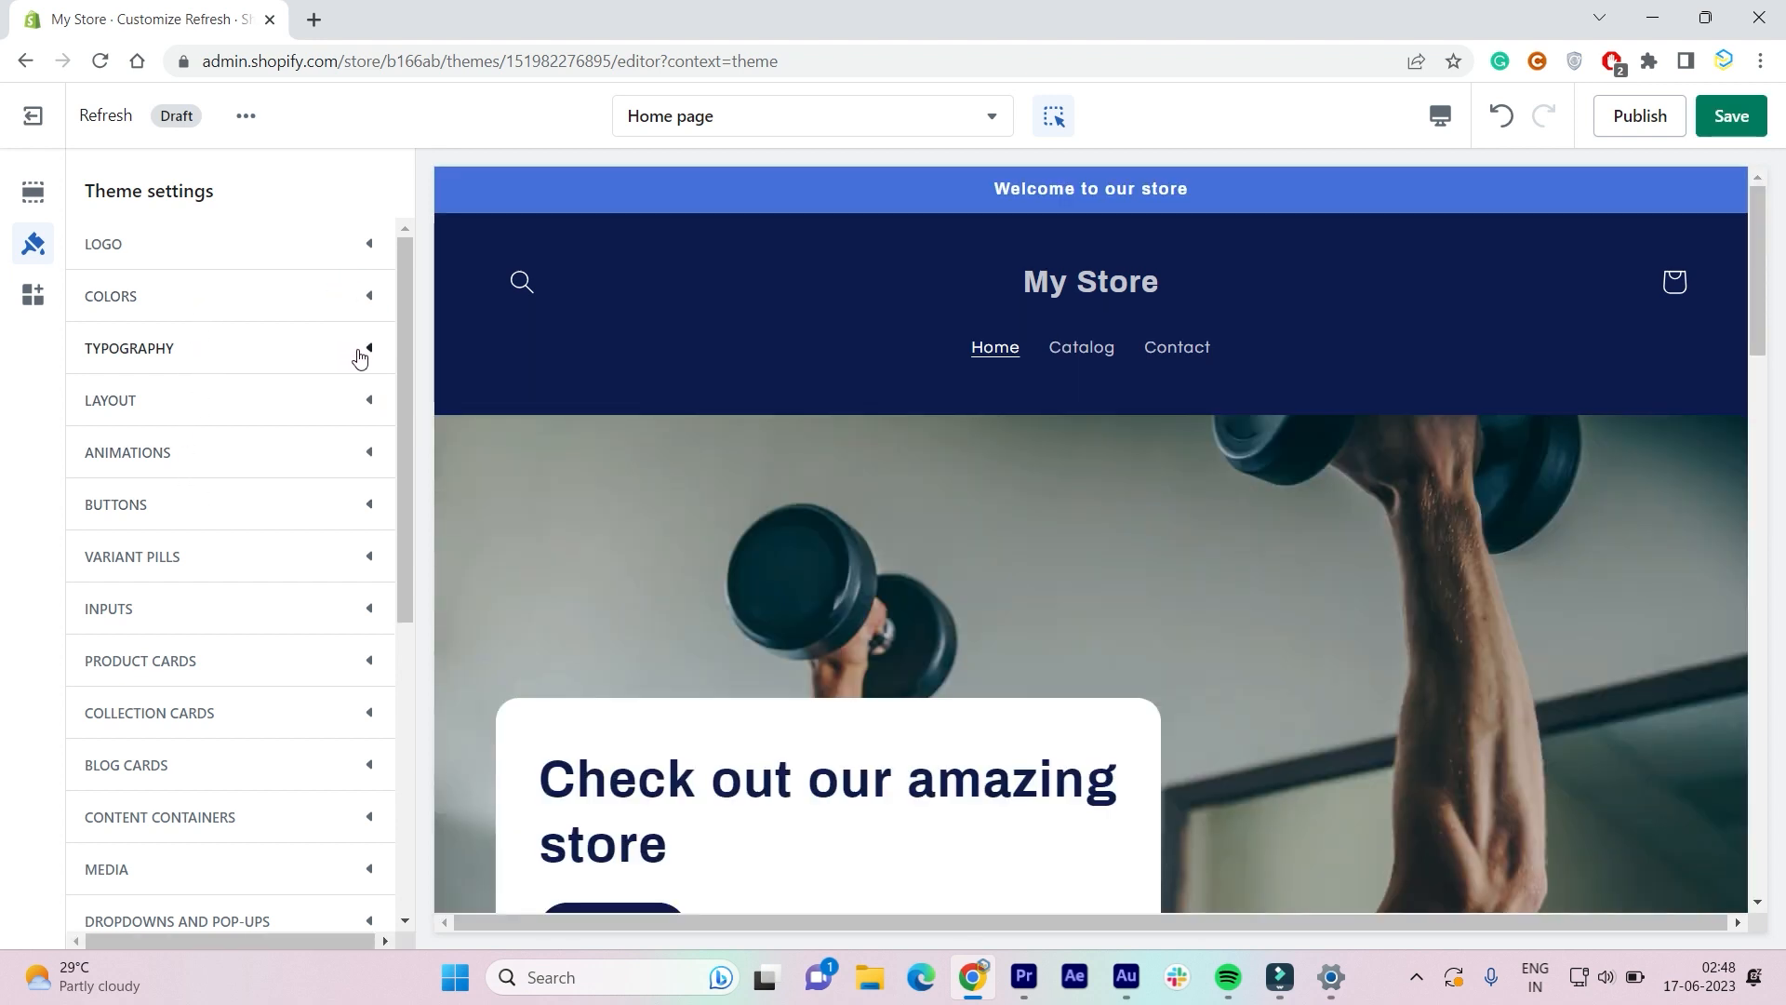
left_click(359, 350)
scroll(363, 465, "down", 3)
scroll(666, 618, "down", 3)
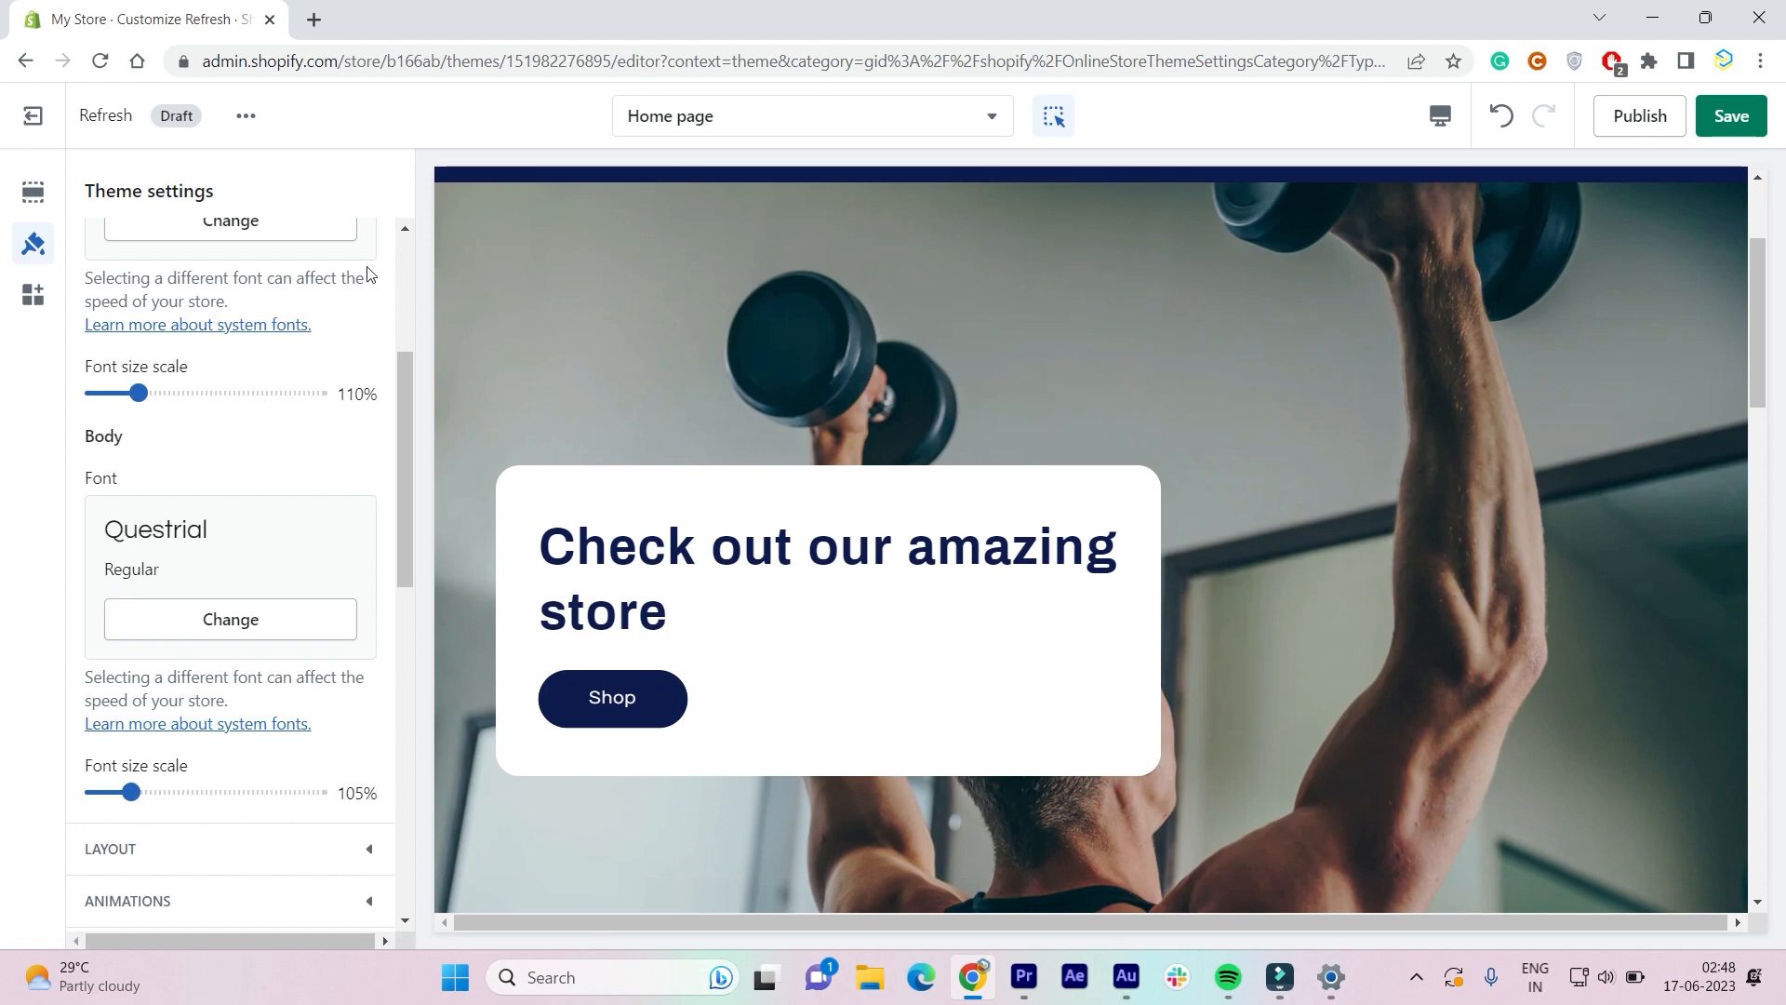
scroll(518, 402, "down", 8)
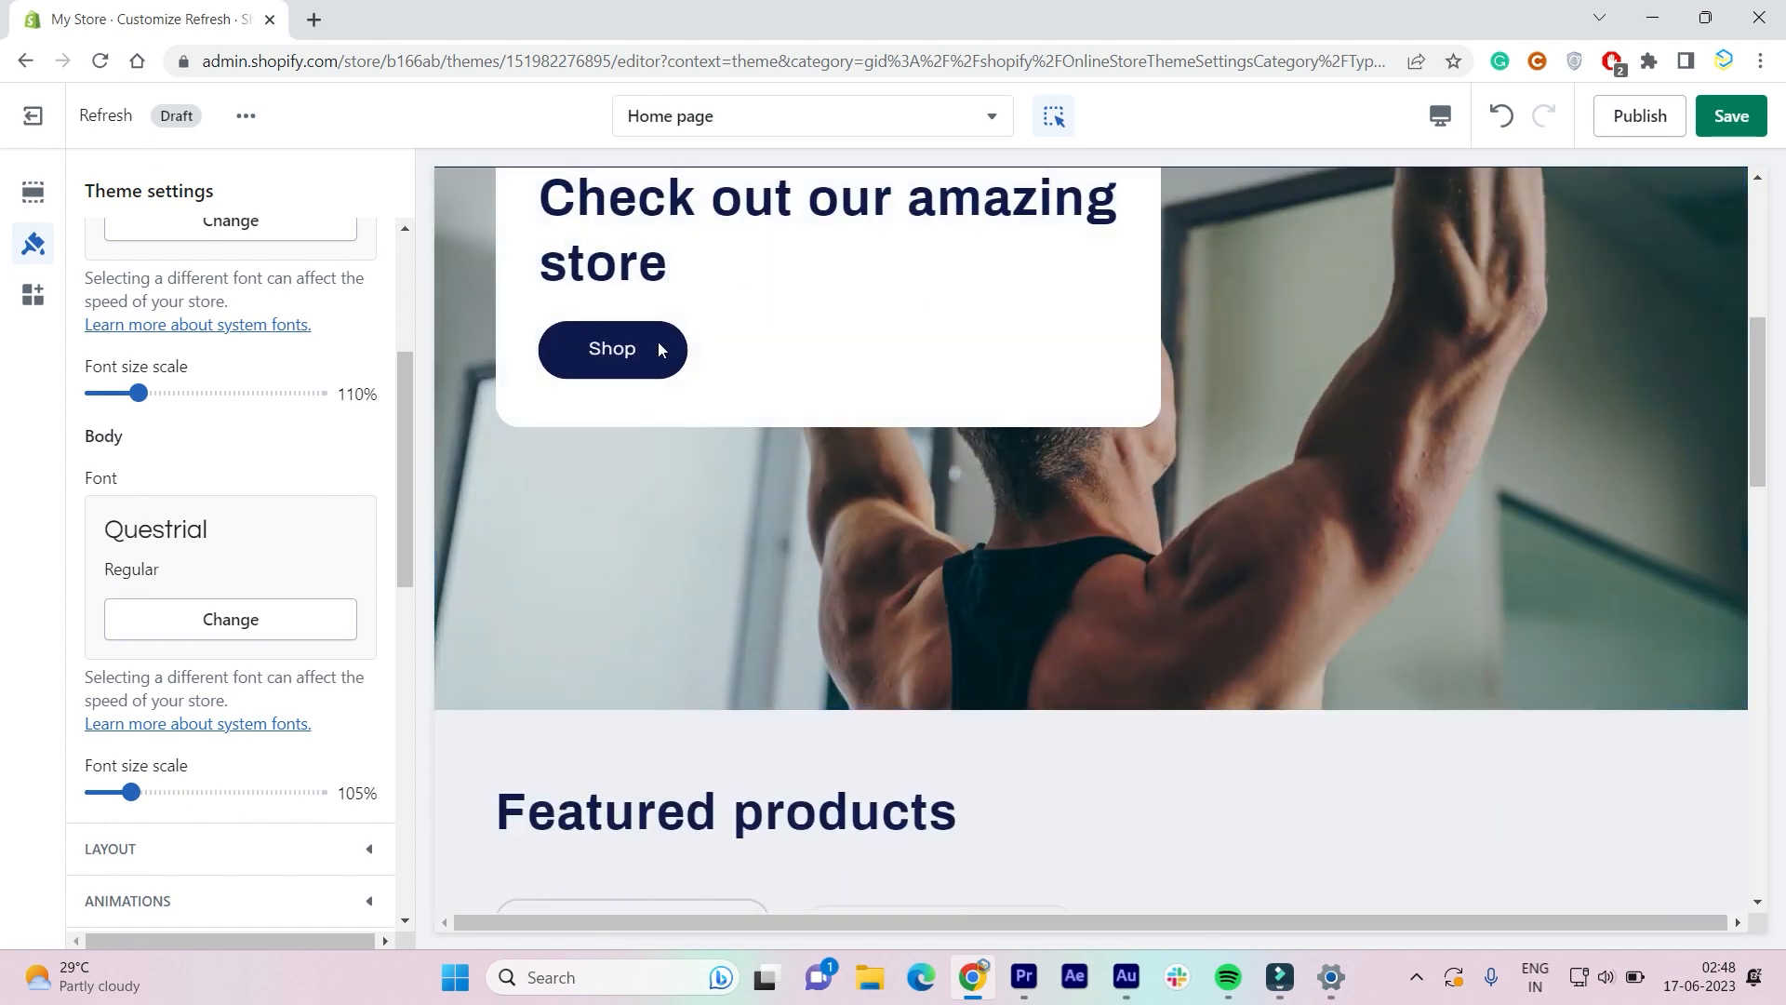
scroll(316, 279, "up", 4)
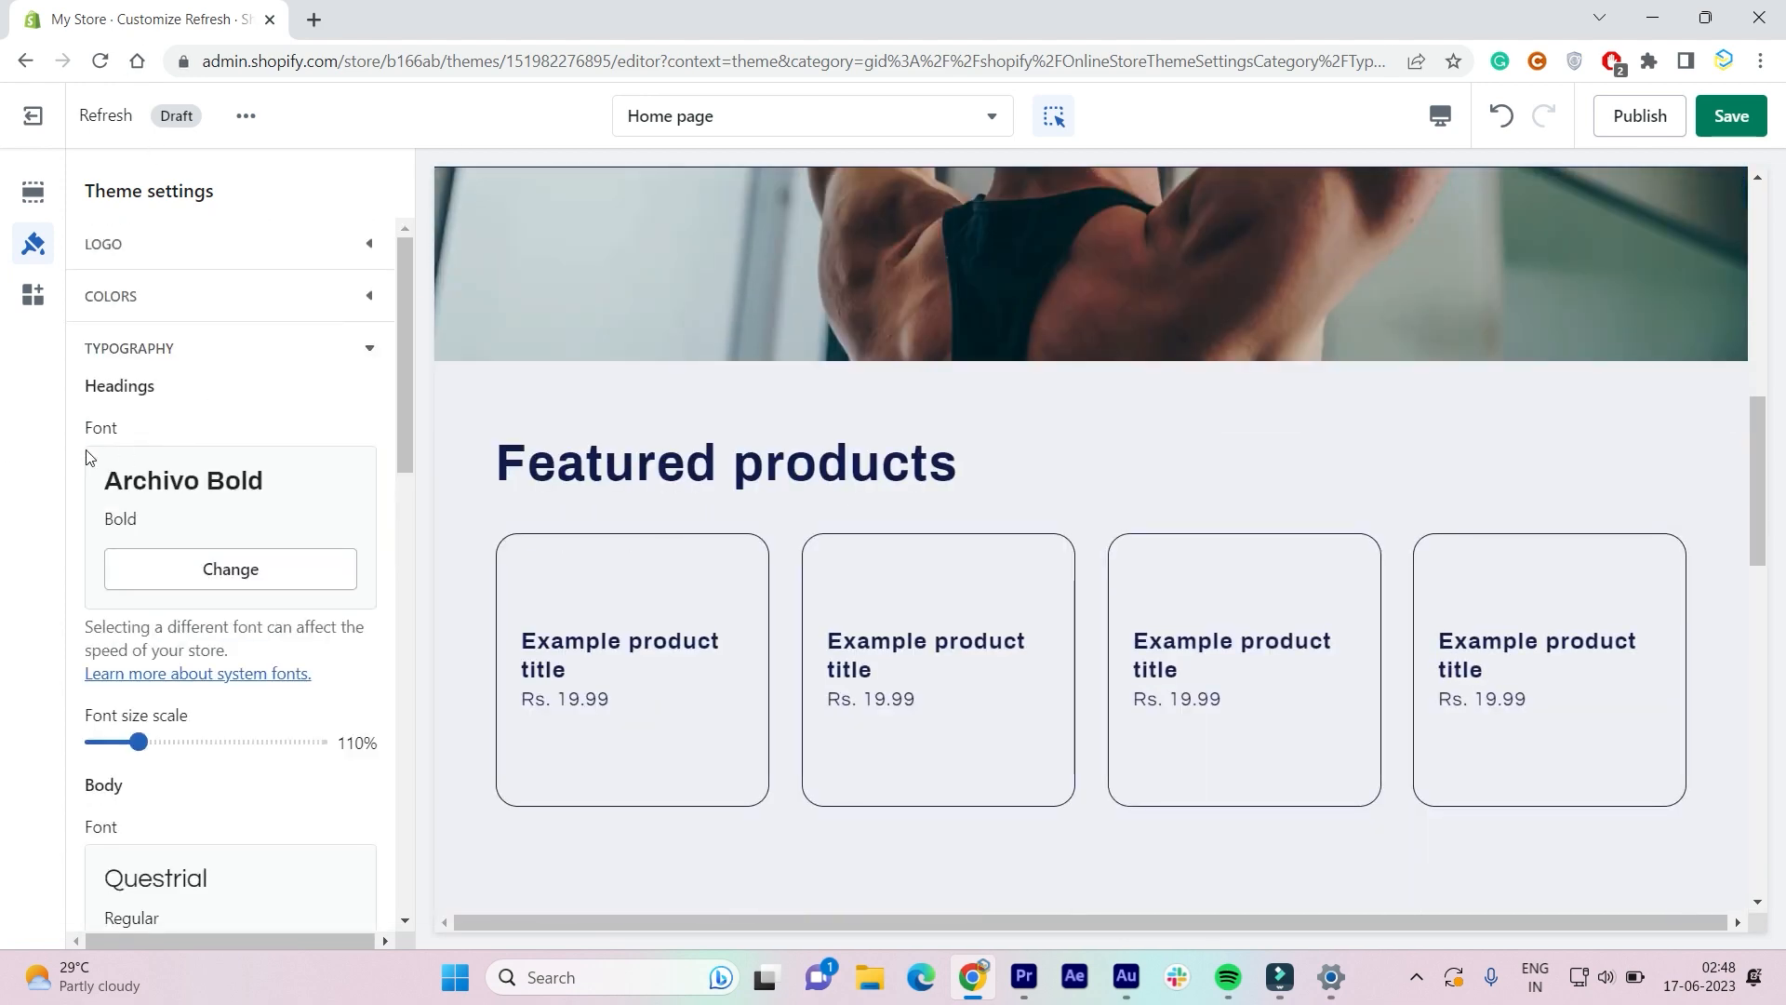
left_click(367, 349)
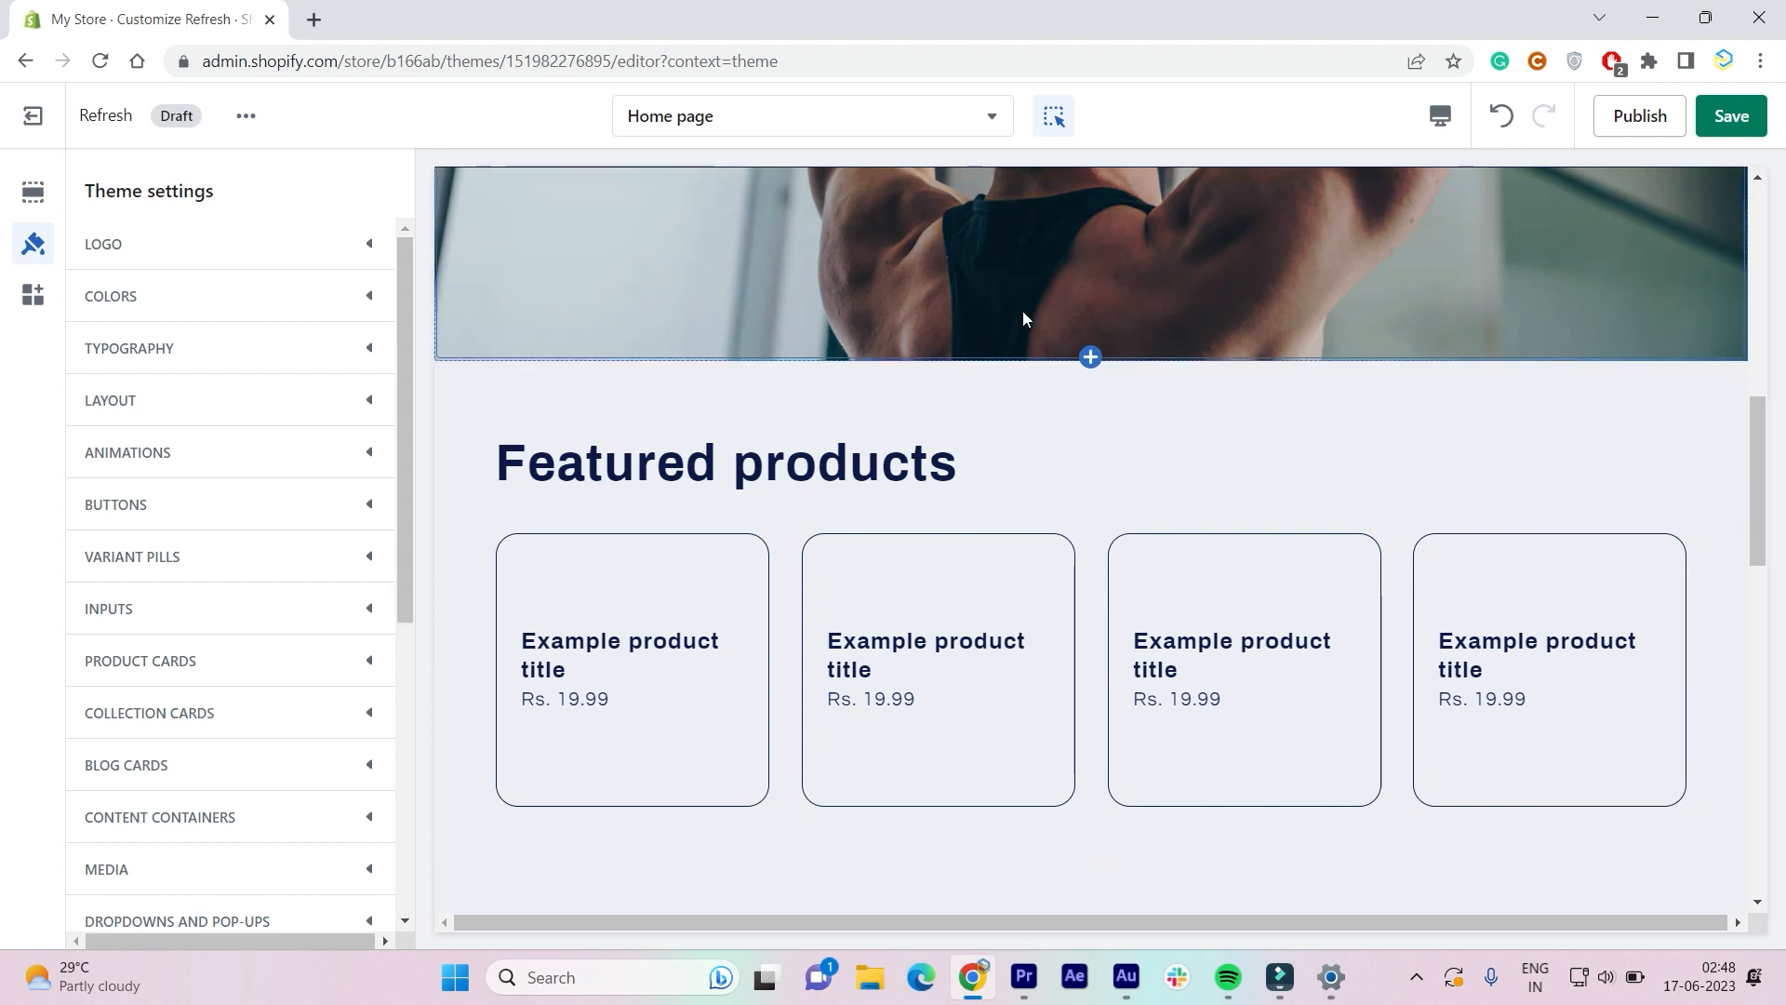
Look through the remaining theme settings categories, switch to the home page sections, and return to the theme settings
scroll(176, 530, "down", 4)
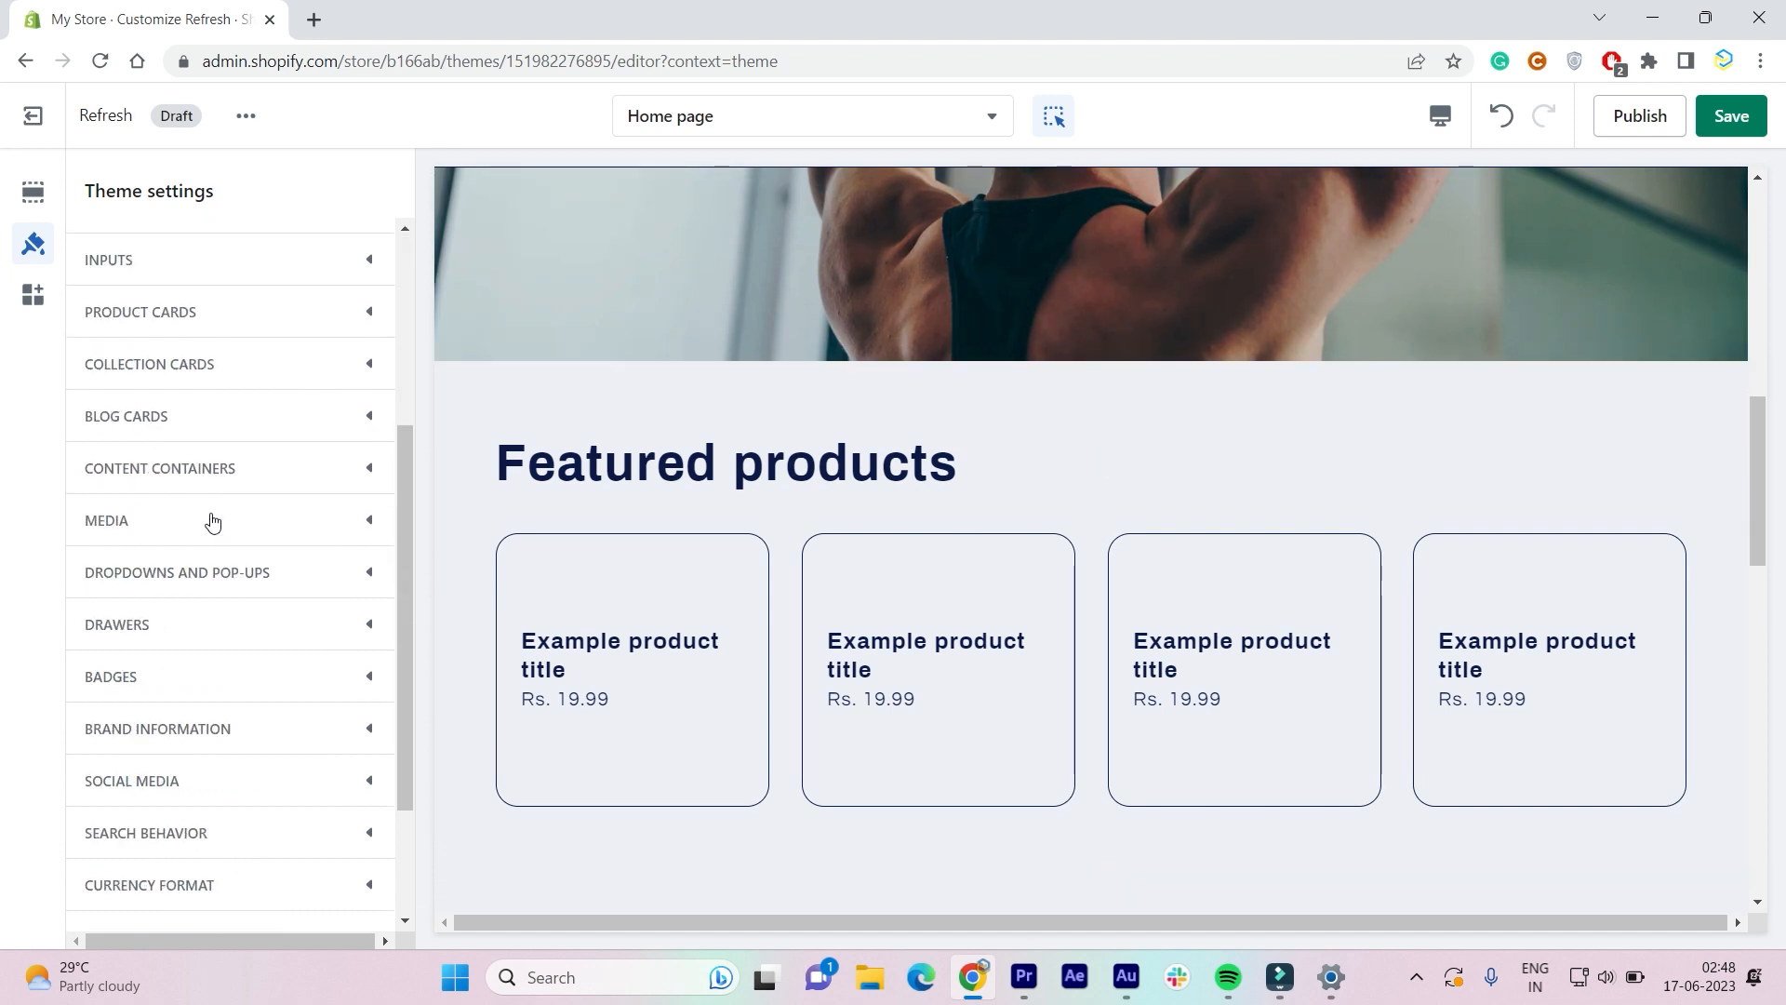
scroll(201, 505, "down", 2)
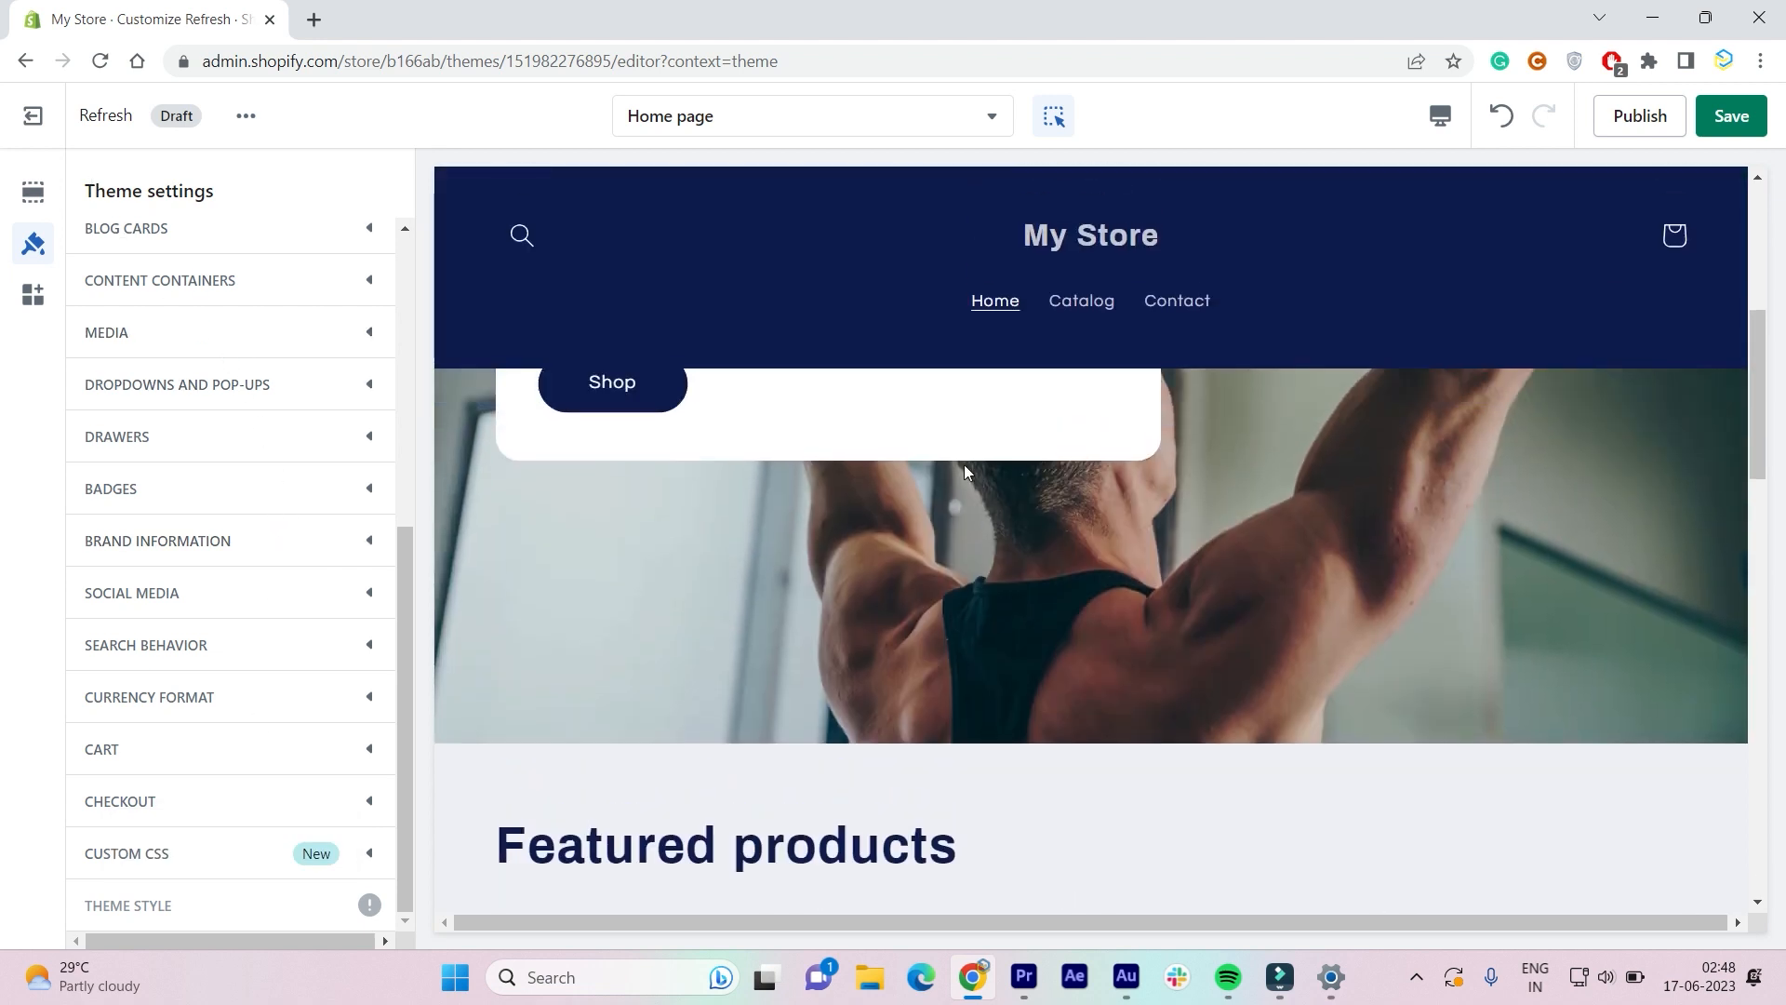
scroll(199, 273, "up", 5)
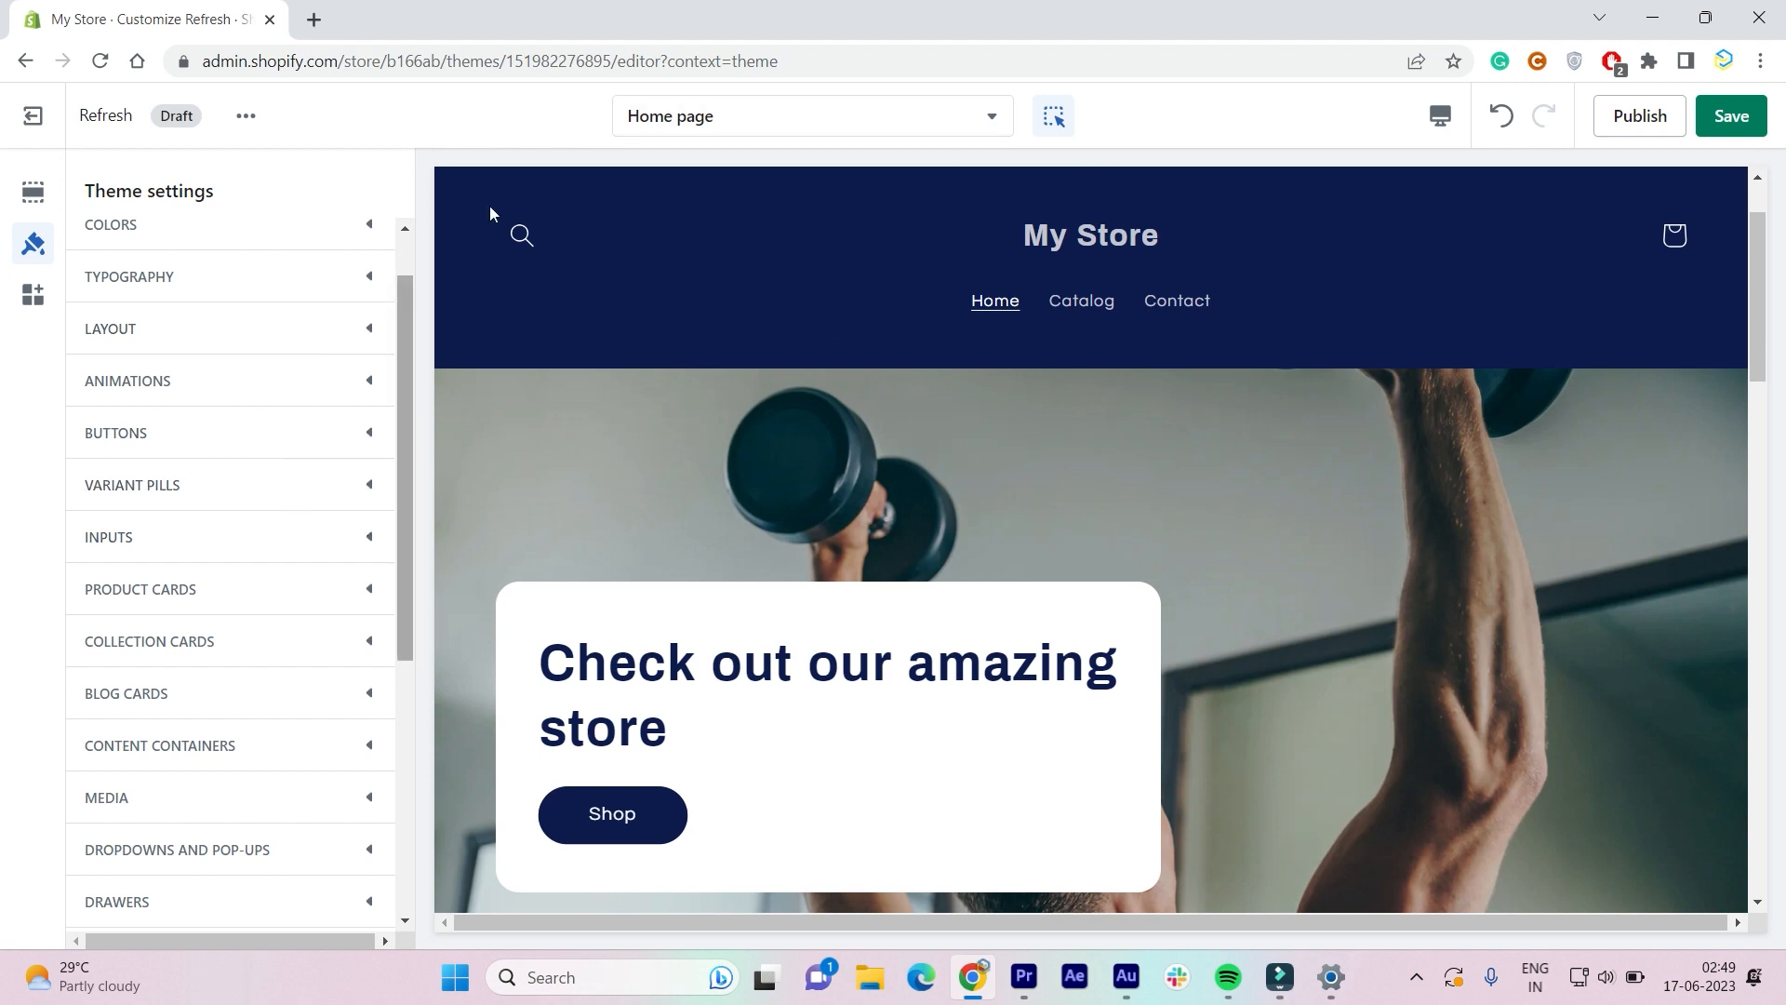
left_click(34, 193)
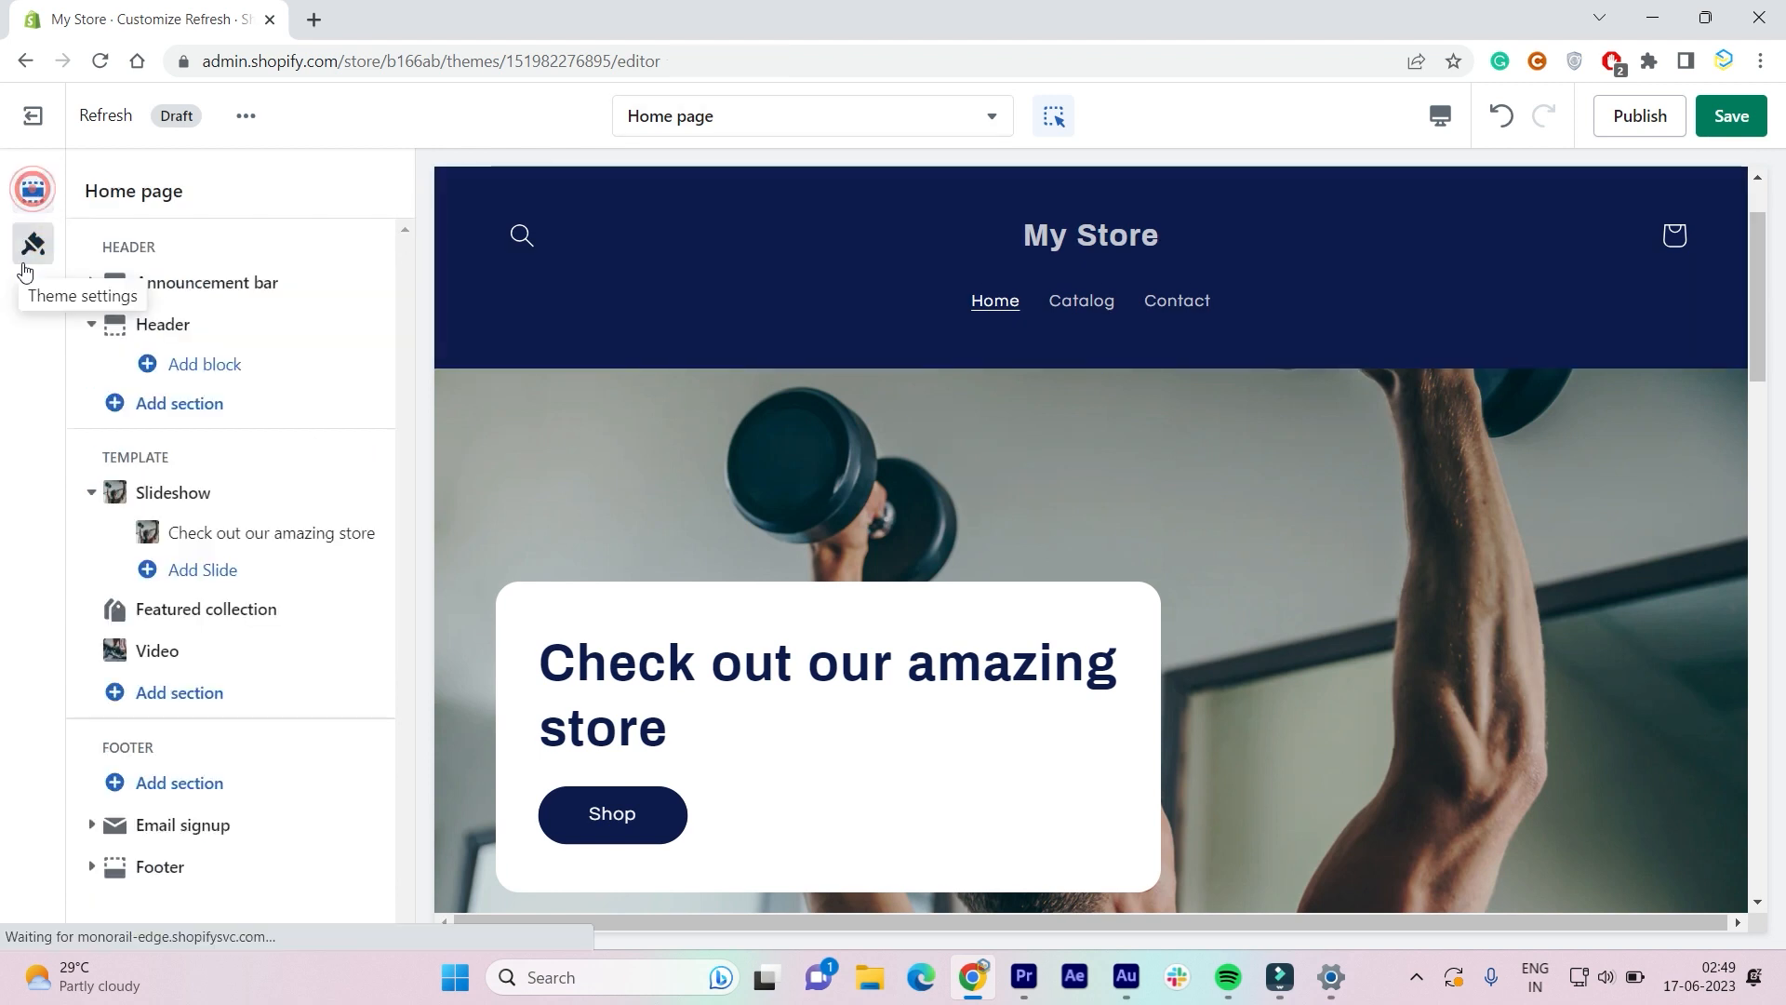
left_click(37, 246)
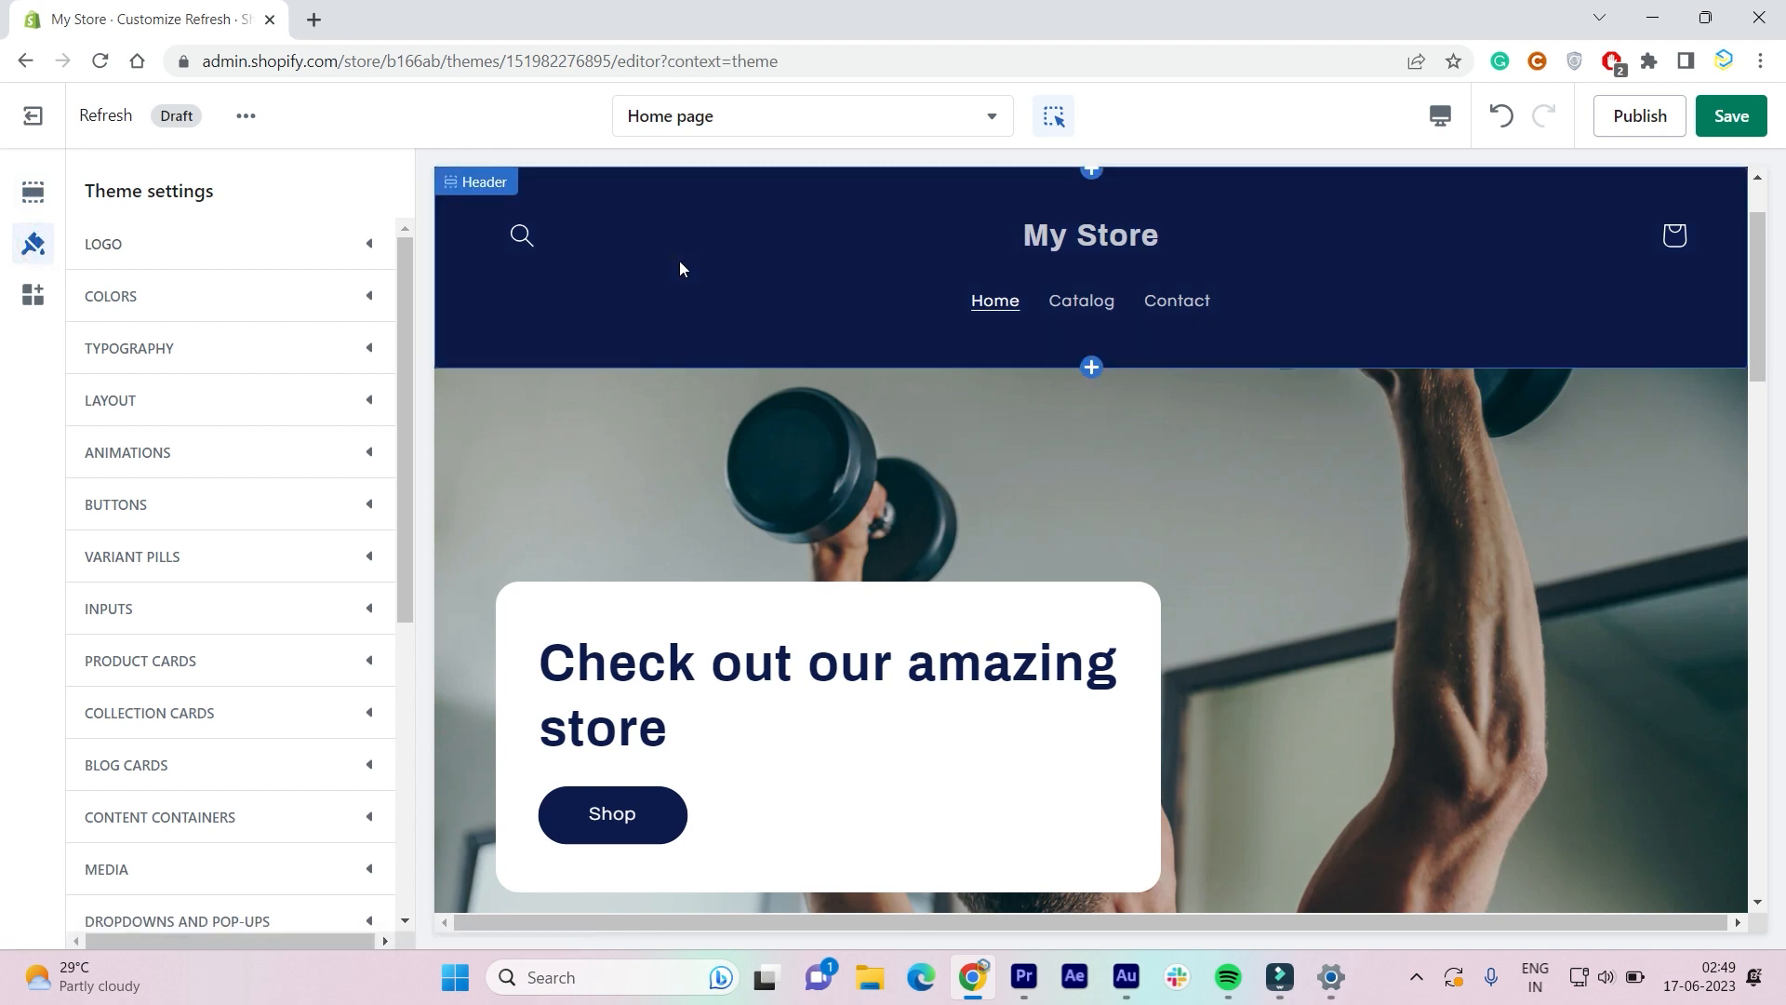